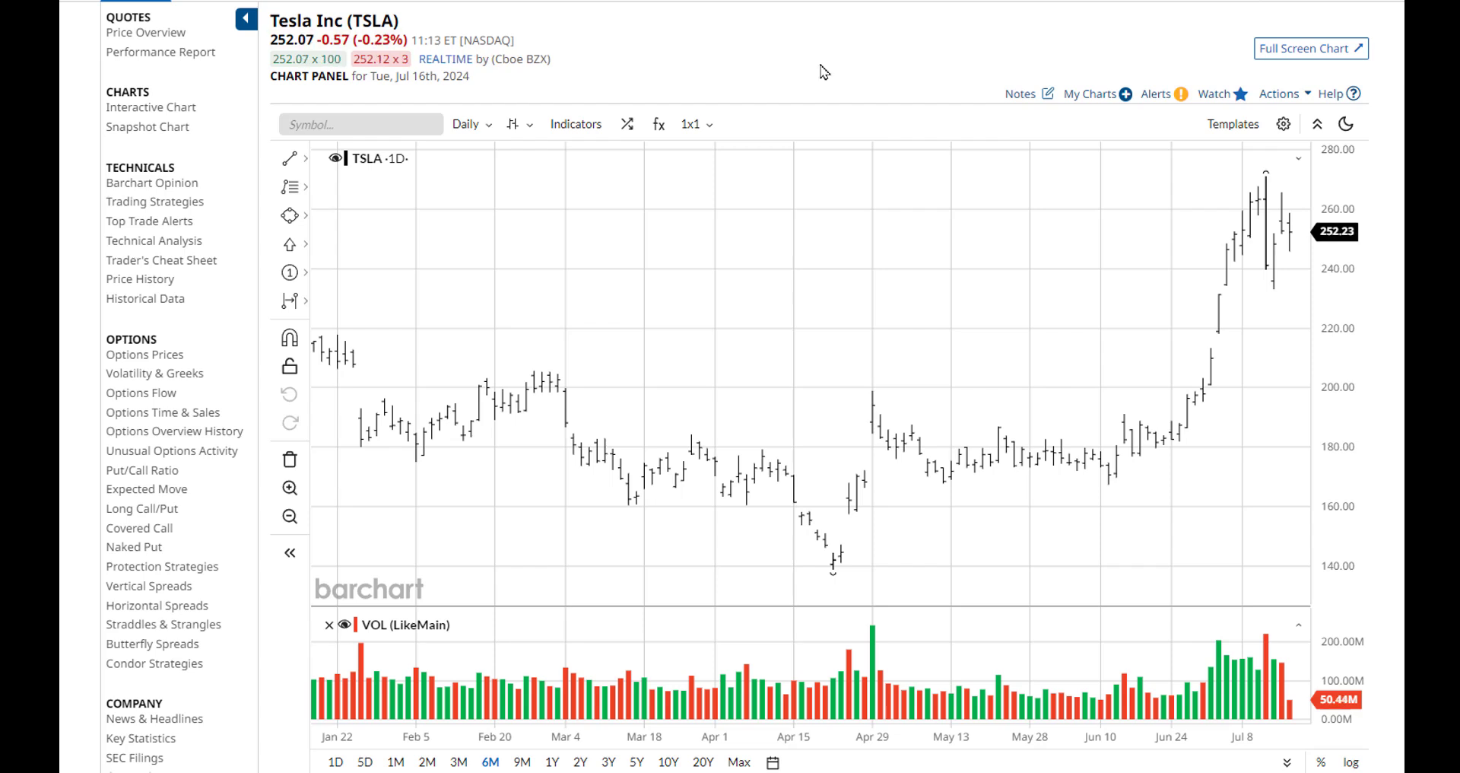
# - Open the 1x1 layout menu to view the layout choices and Sync Settings
pyautogui.click(711, 129)
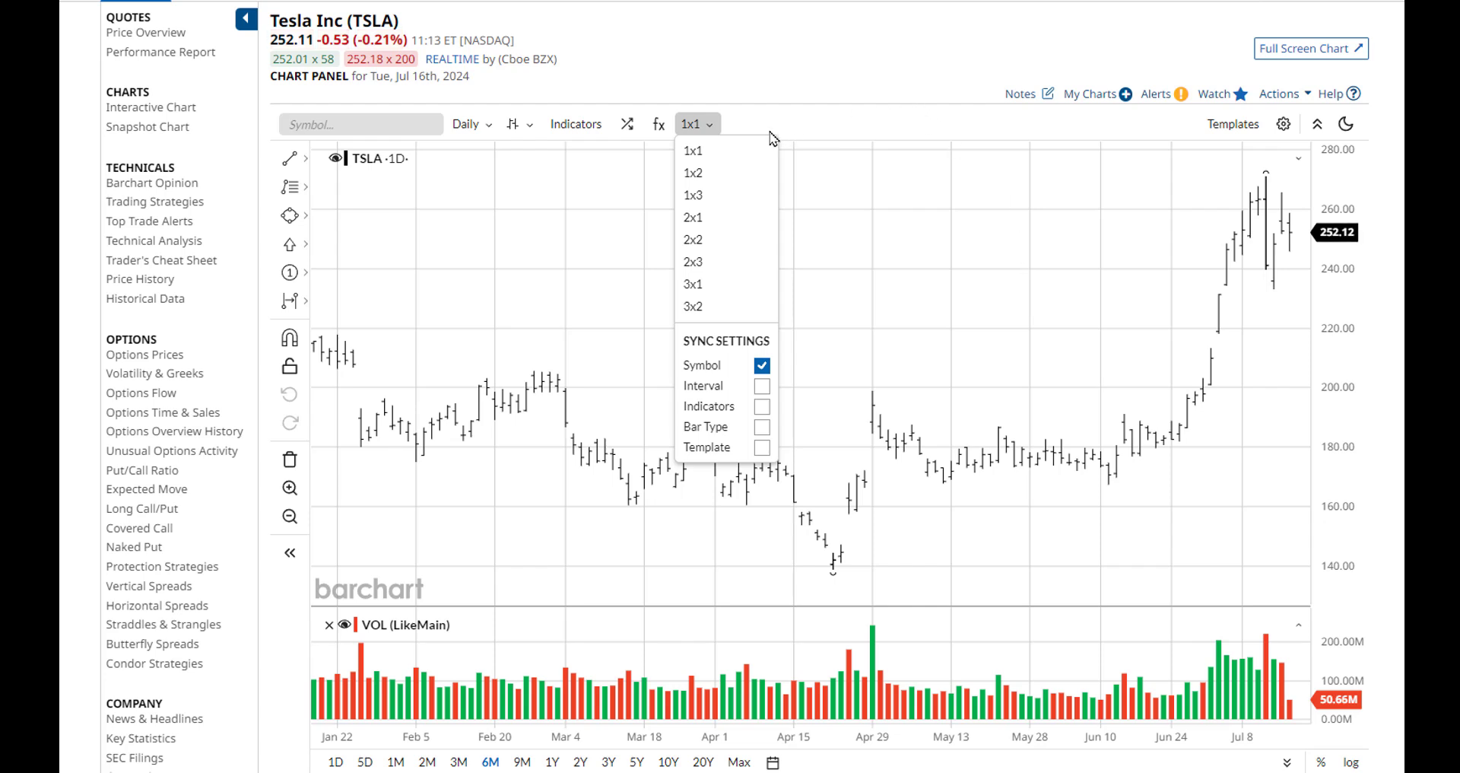
# - Switch to a 2x2 layout of TSLA charts and make the top-right chart active
pyautogui.click(723, 239)
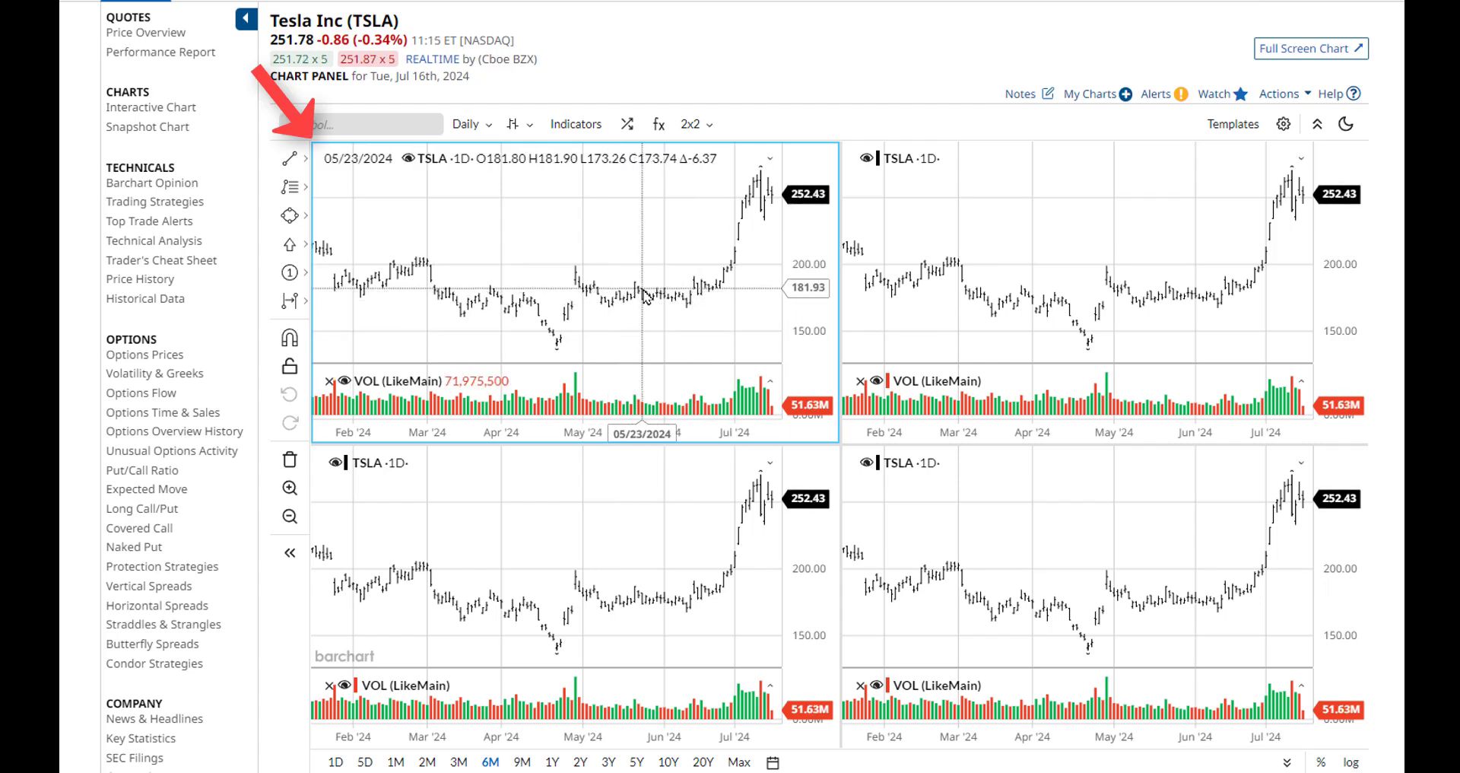
pyautogui.click(1009, 308)
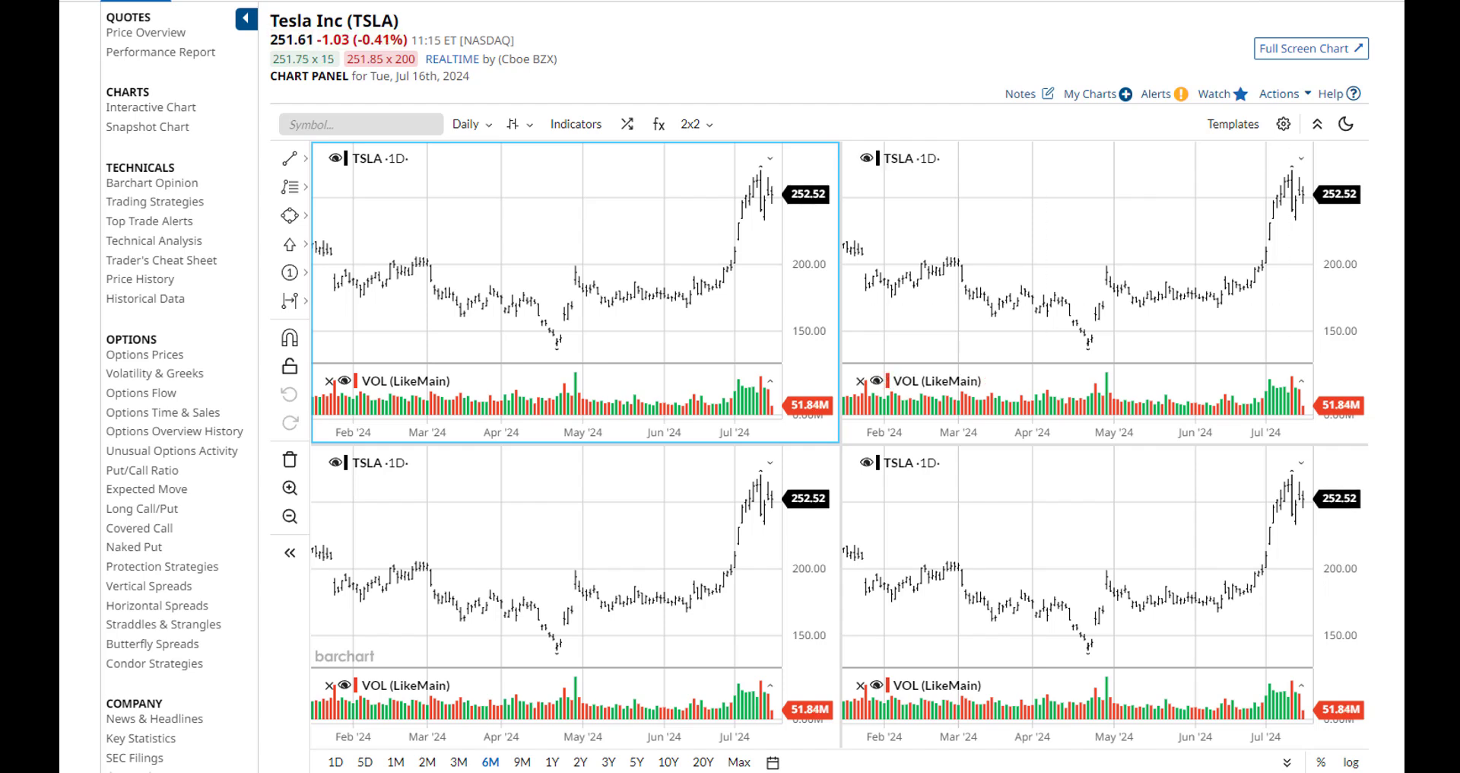
# - Enable interval sync, then set all four charts to 5-minute bars and a one-year range
pyautogui.click(713, 131)
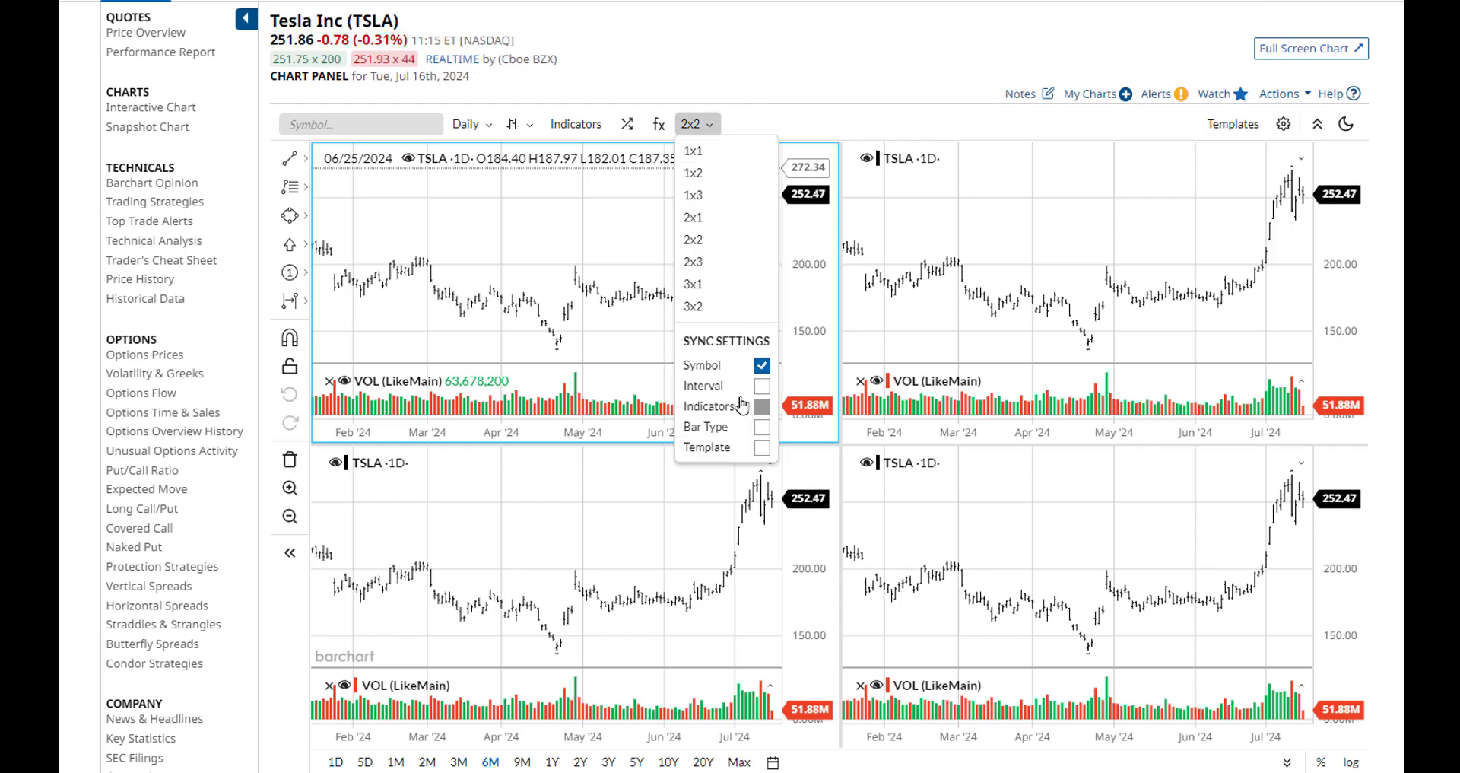
pyautogui.click(760, 388)
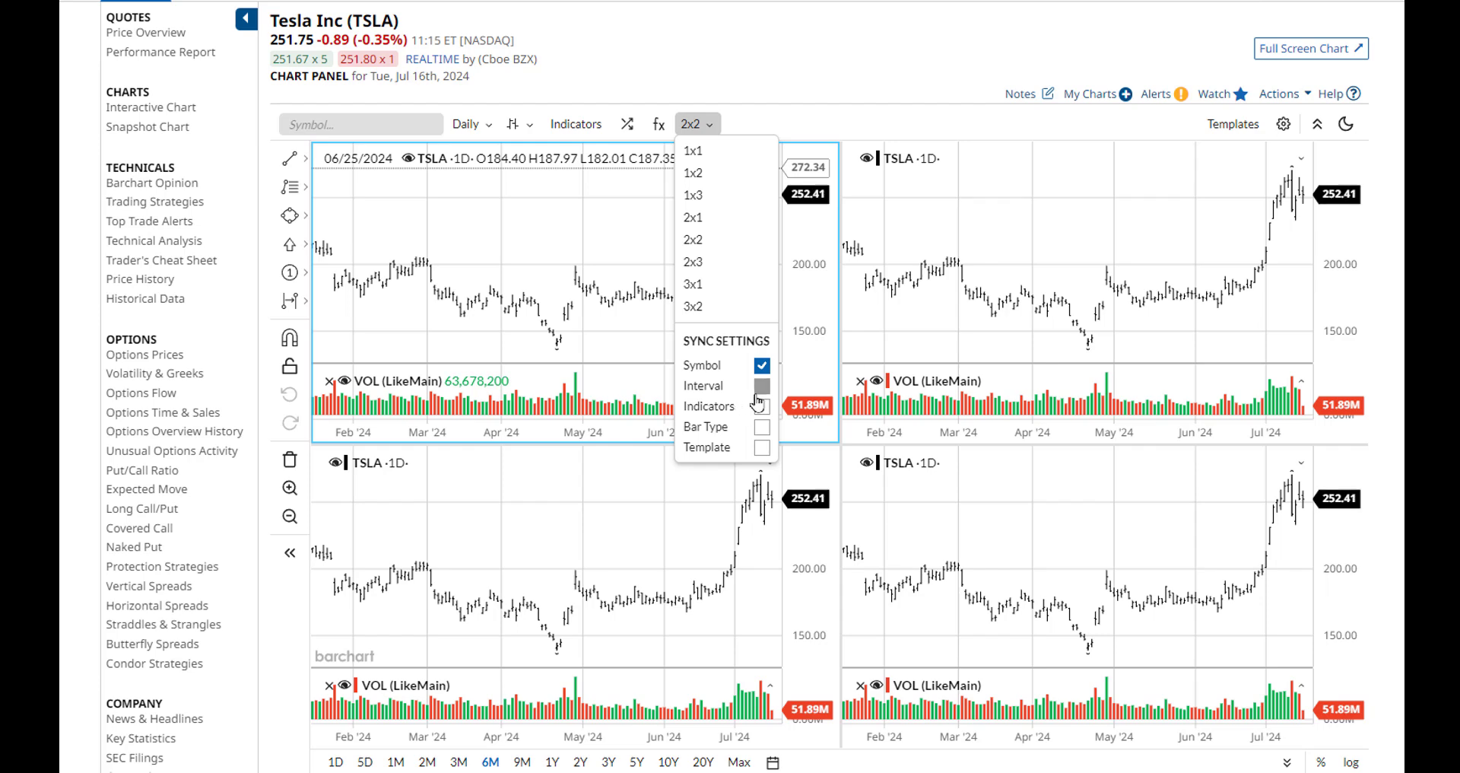
pyautogui.click(467, 124)
pyautogui.click(489, 180)
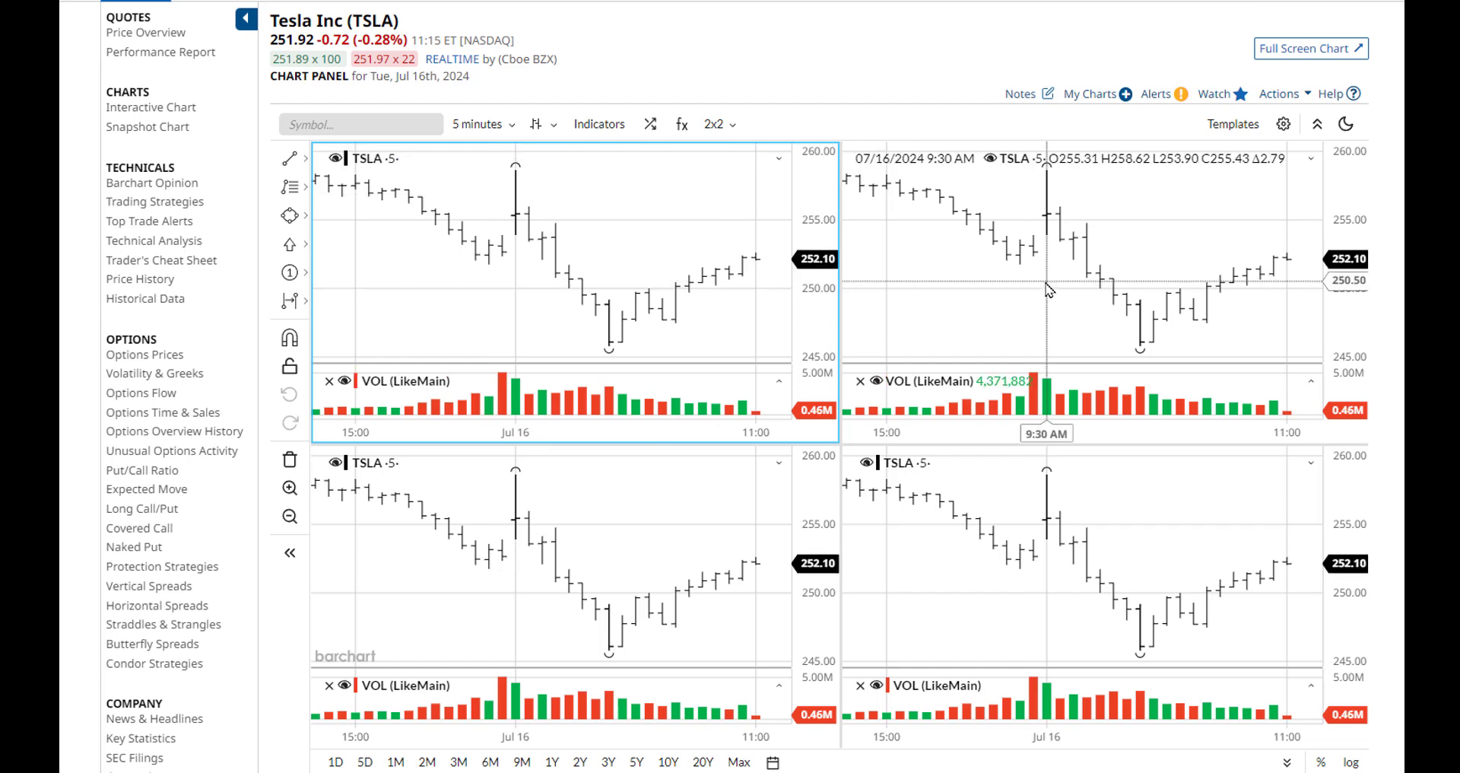
pyautogui.click(522, 762)
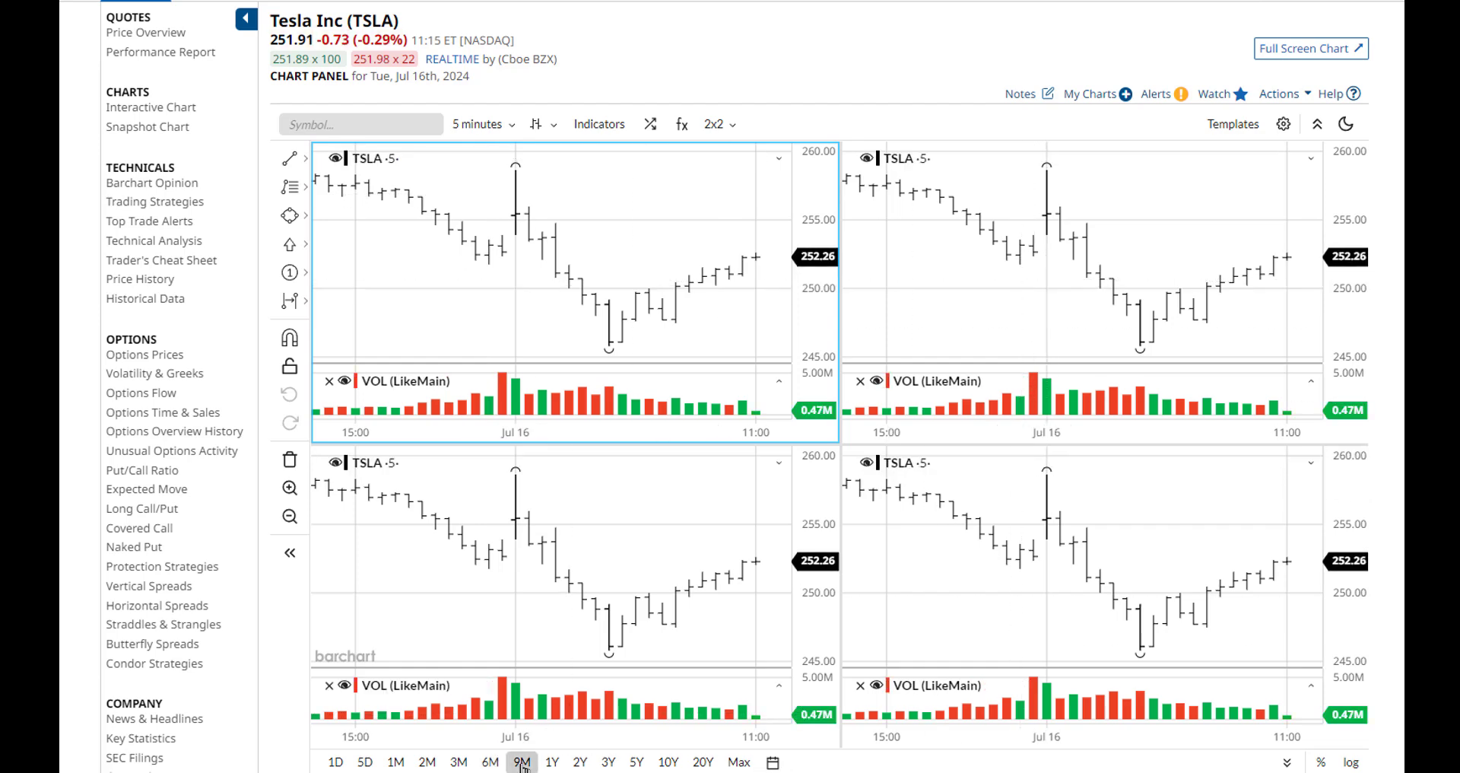
pyautogui.click(553, 762)
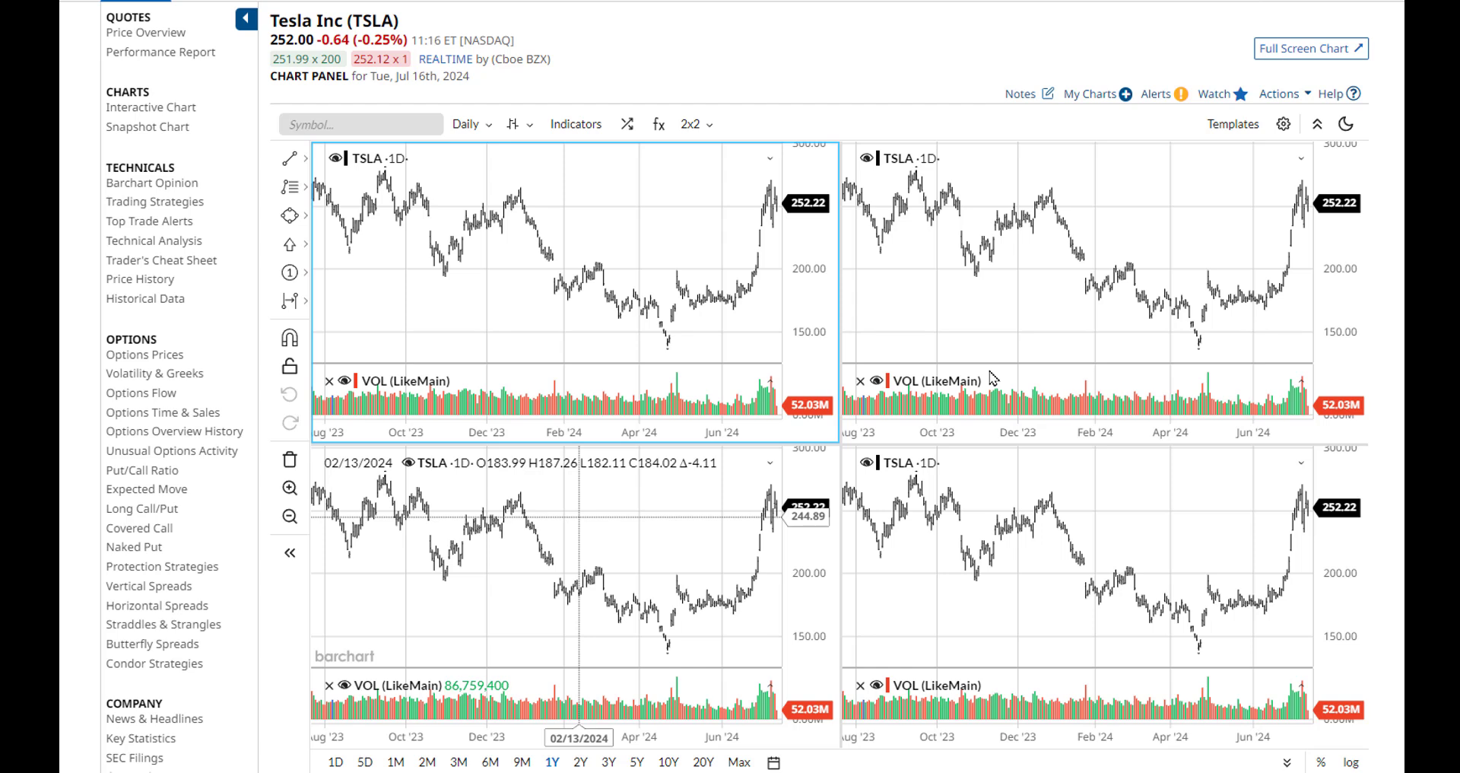
pyautogui.click(694, 124)
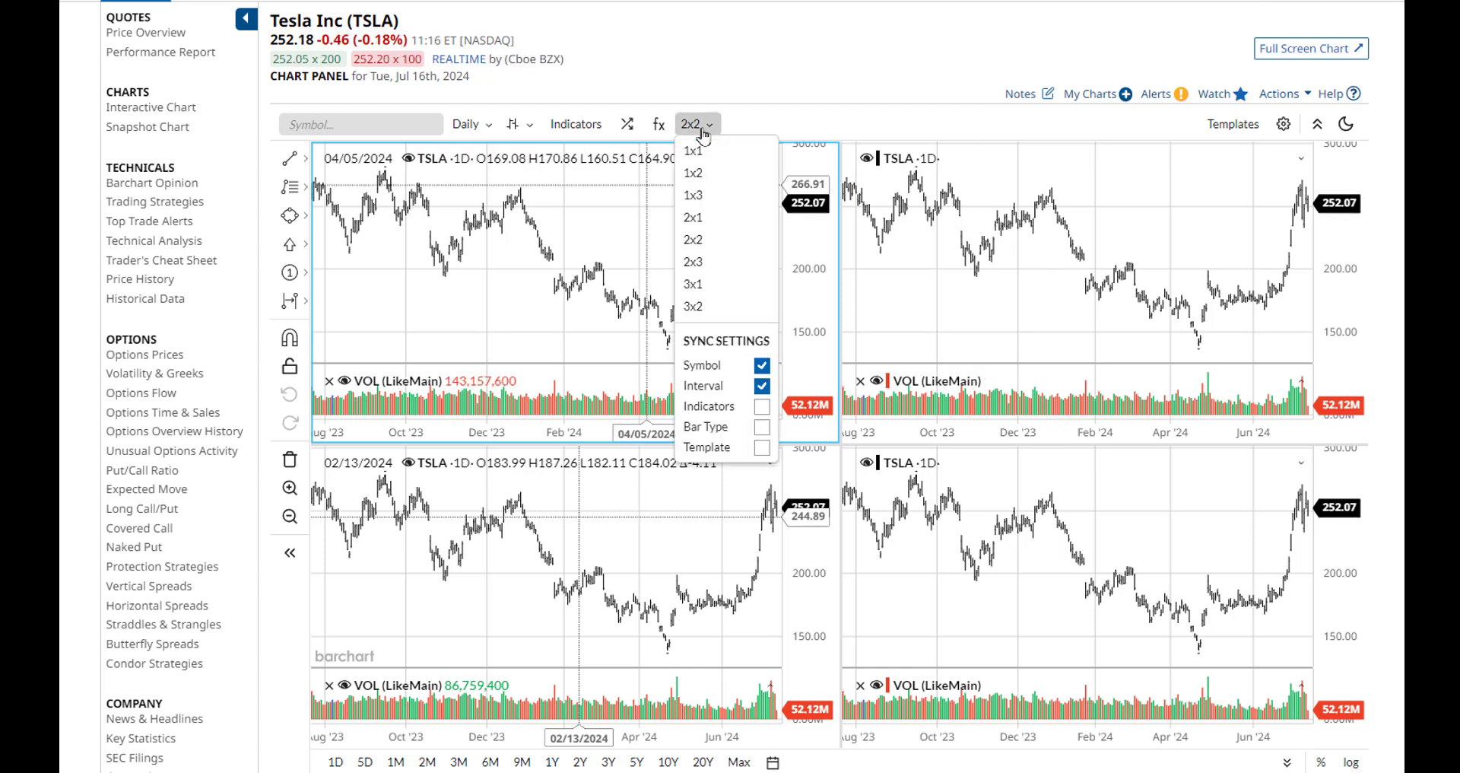
# - Turn off interval sync and set the top-left chart to a 6-month range
pyautogui.click(764, 391)
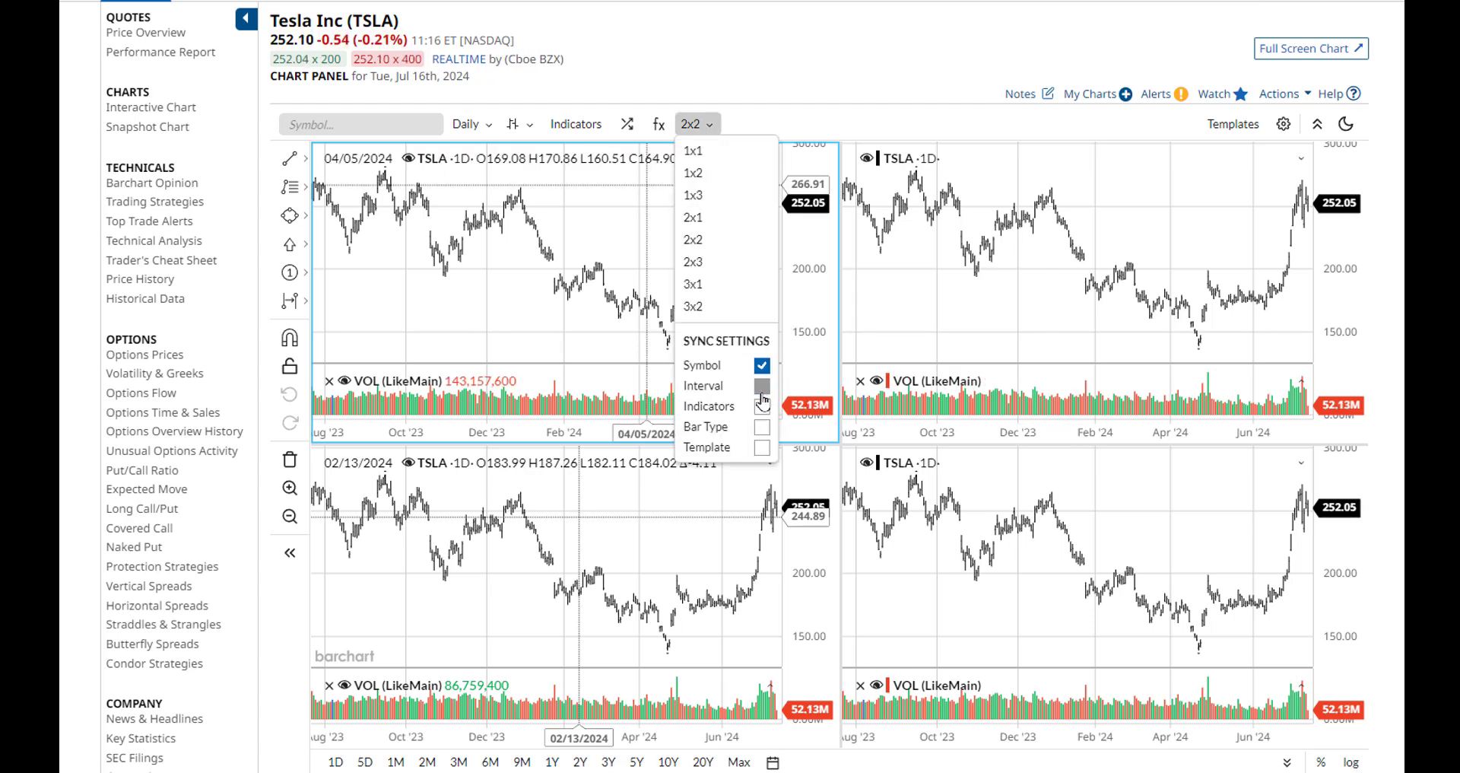
pyautogui.click(864, 38)
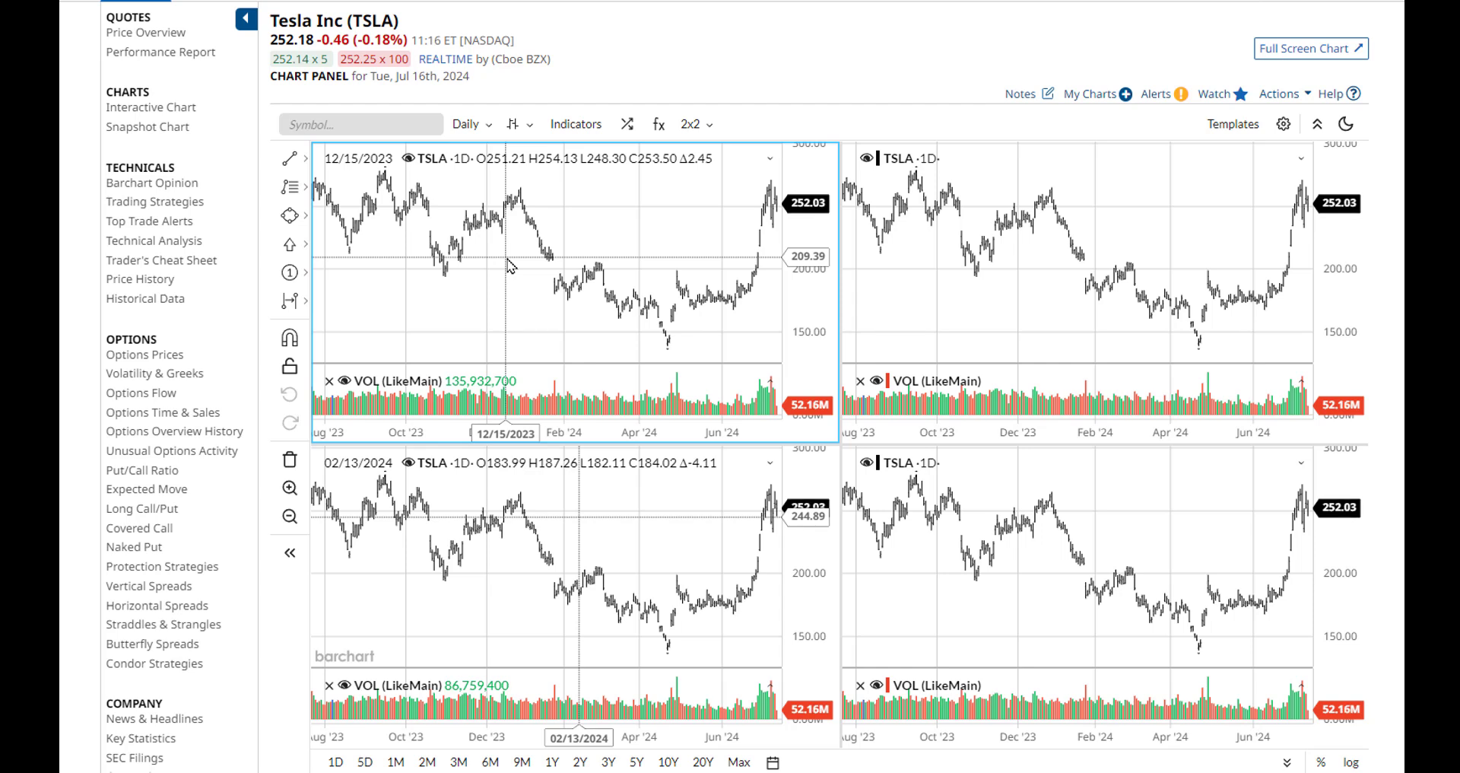
pyautogui.click(493, 762)
# - Switch the bottom-left chart to 5-minute bars and the bottom-right chart to 1-minute bars
pyautogui.click(1003, 316)
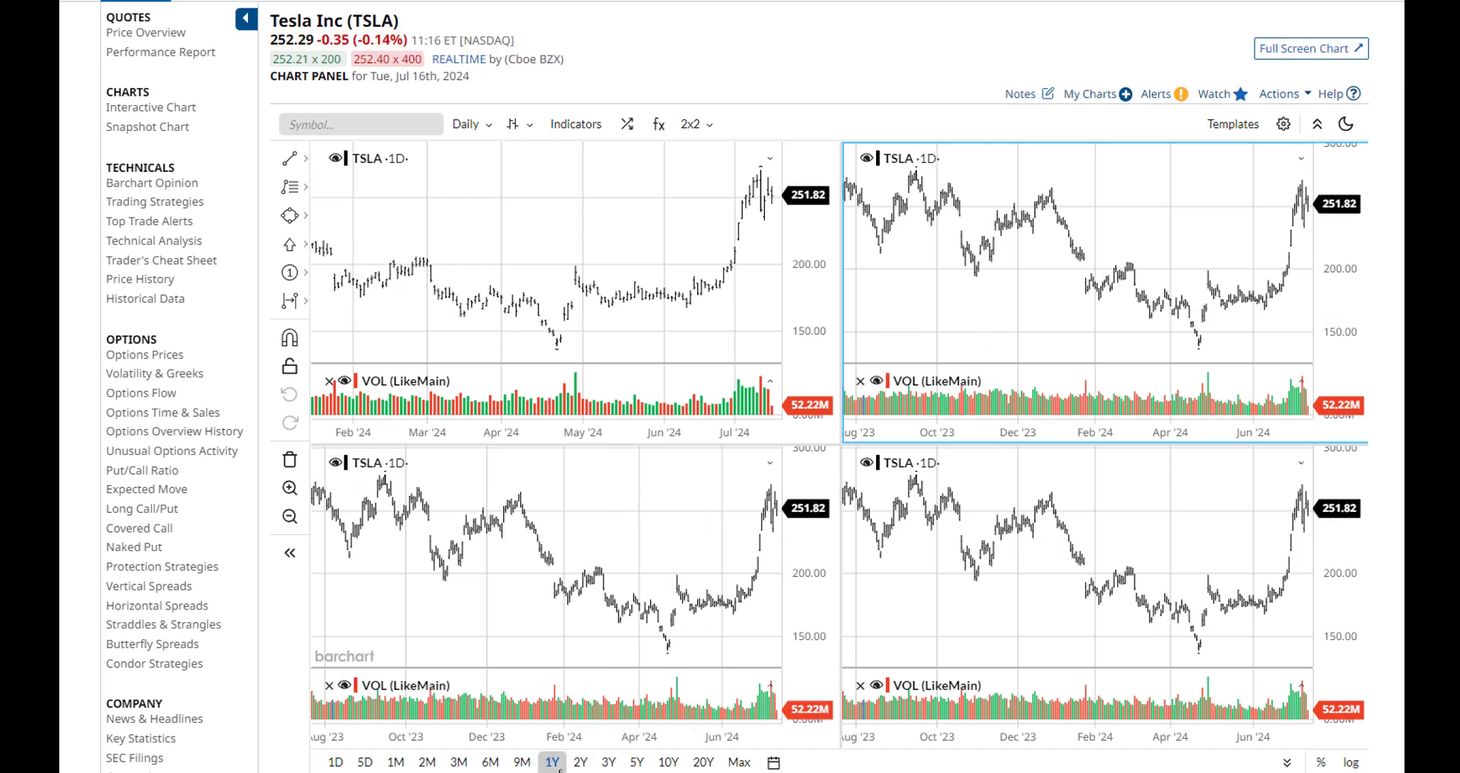
pyautogui.click(588, 578)
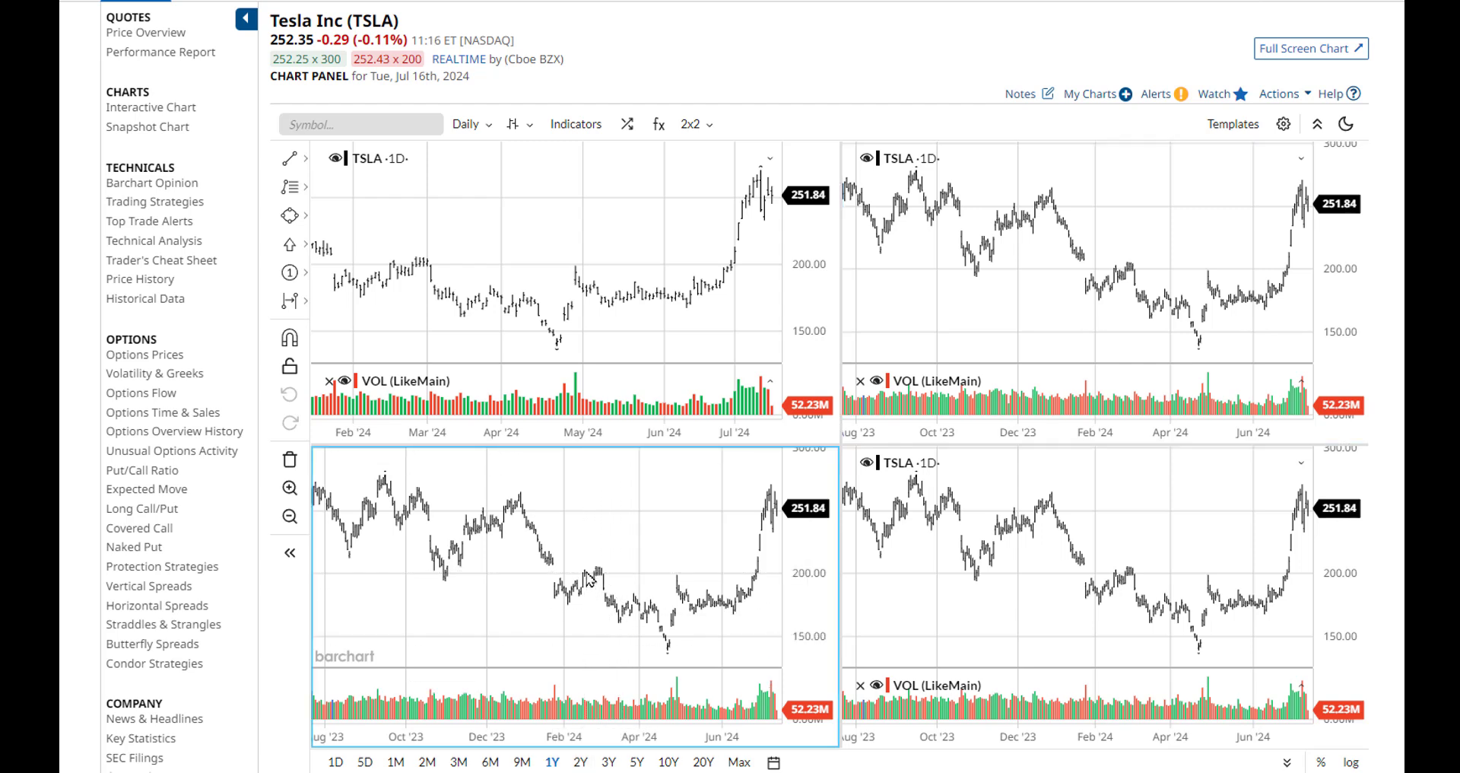
pyautogui.click(458, 123)
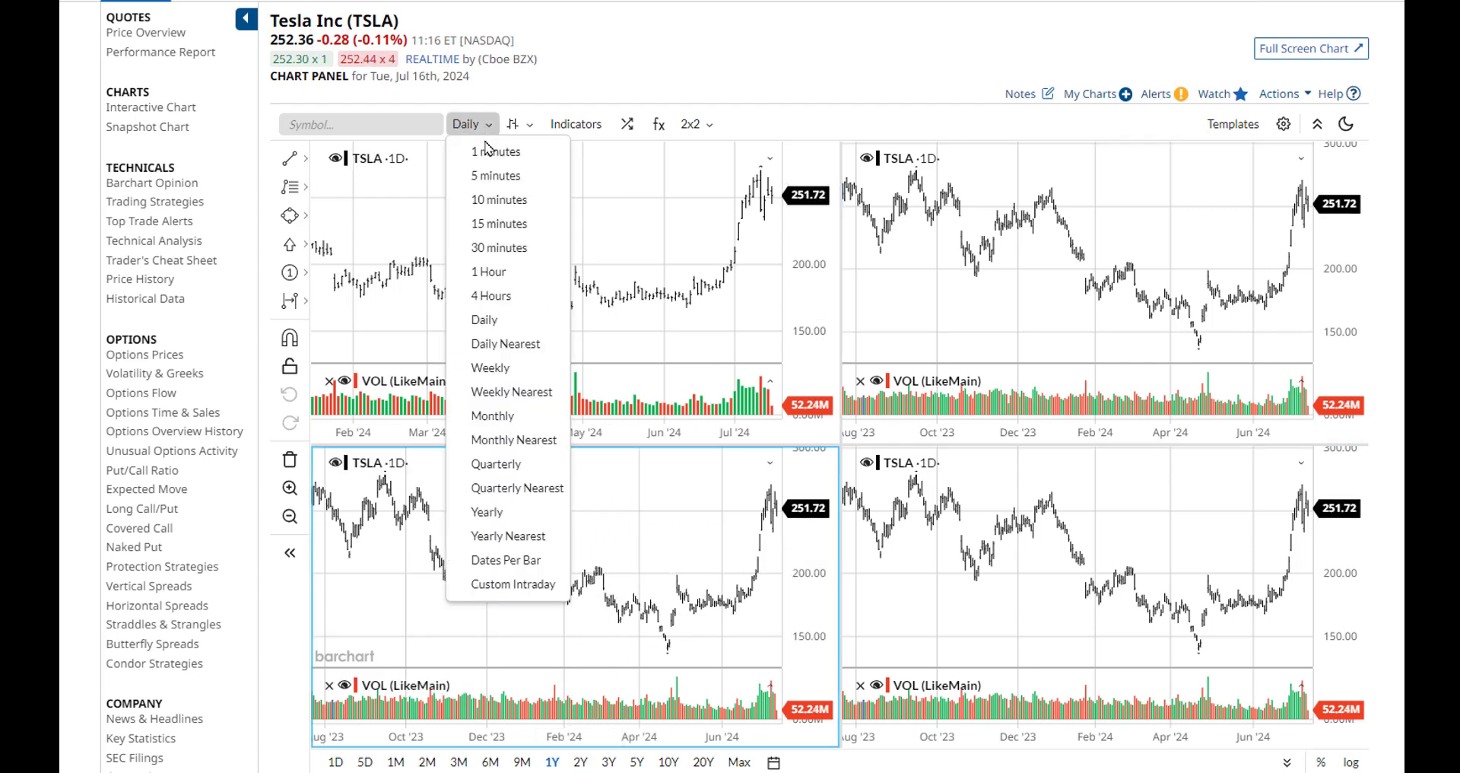
pyautogui.click(502, 175)
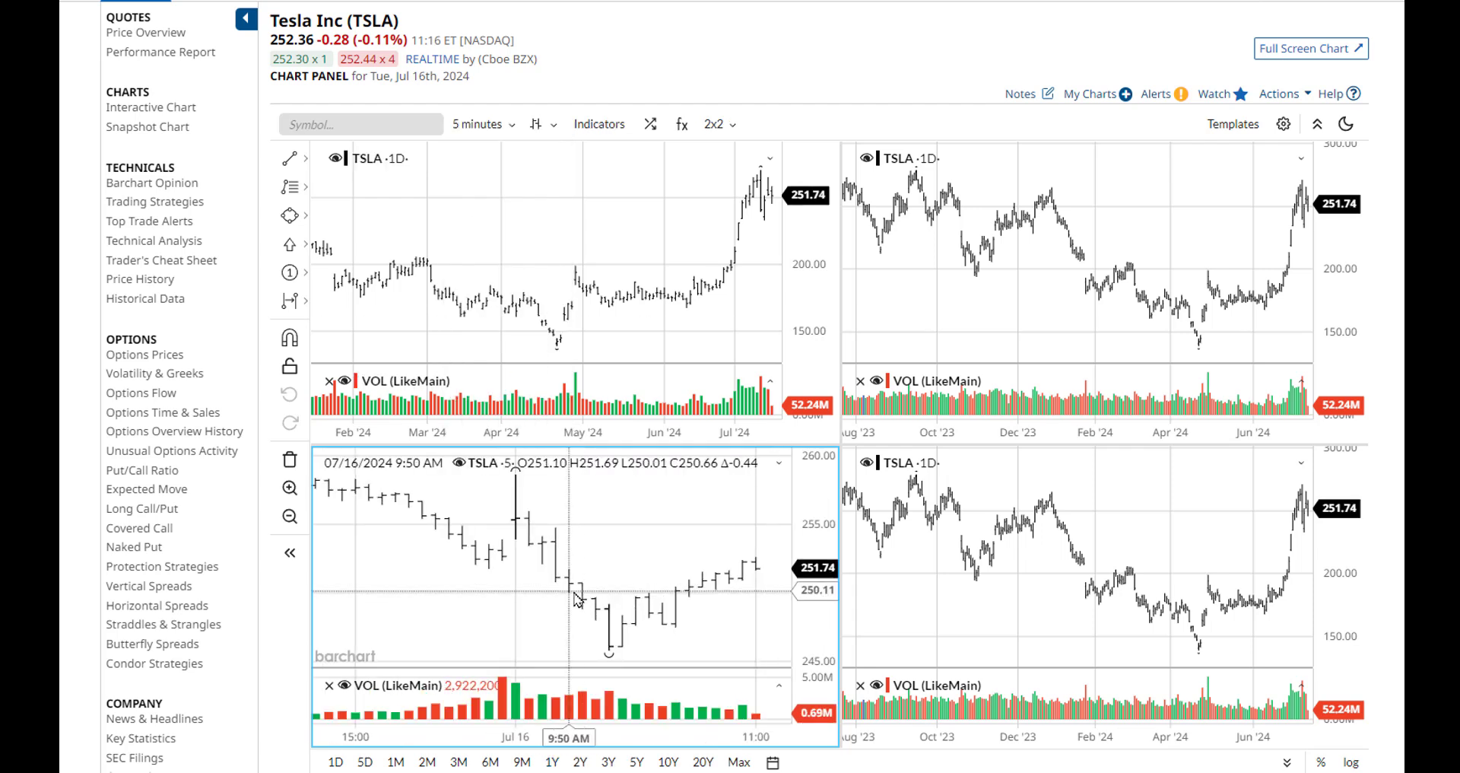
pyautogui.click(1025, 584)
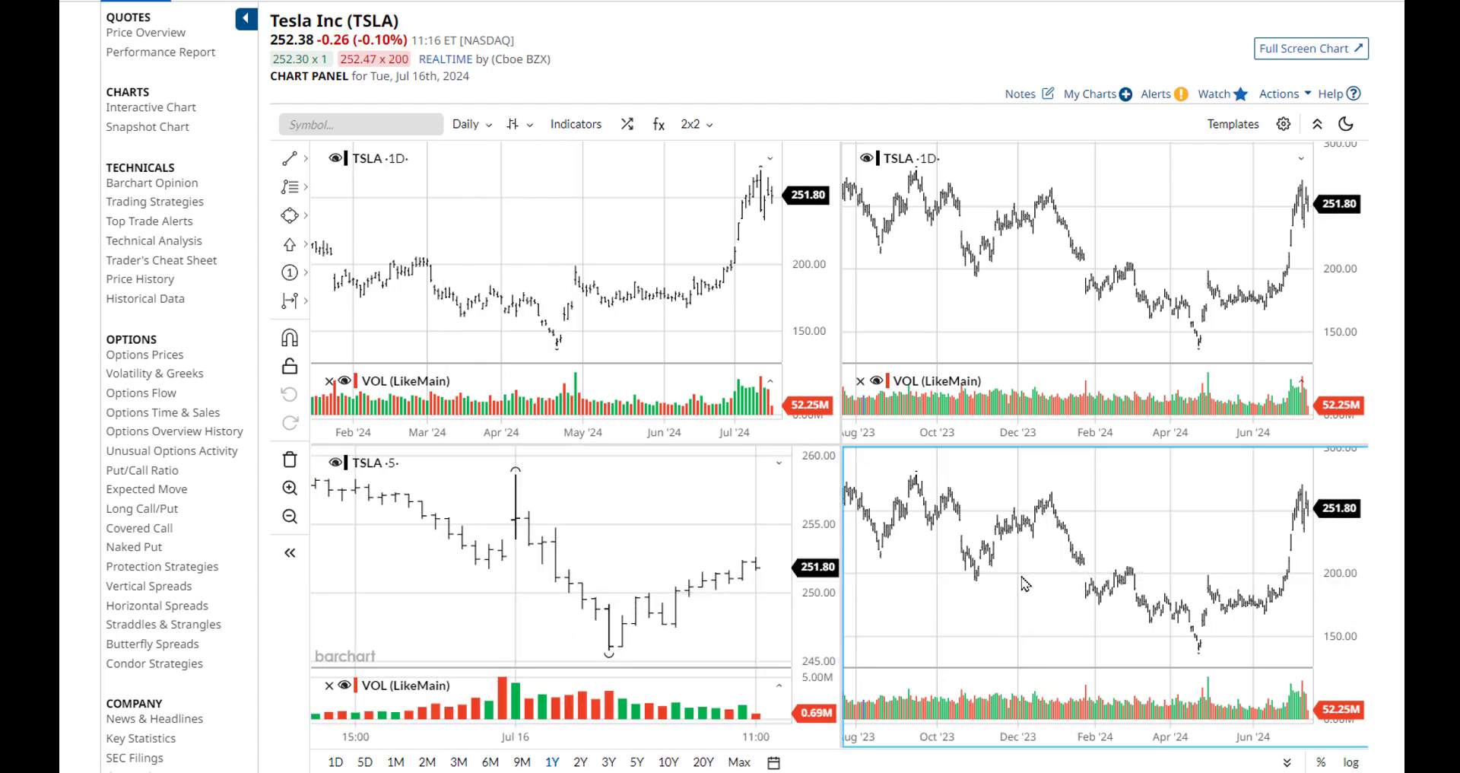
pyautogui.click(485, 126)
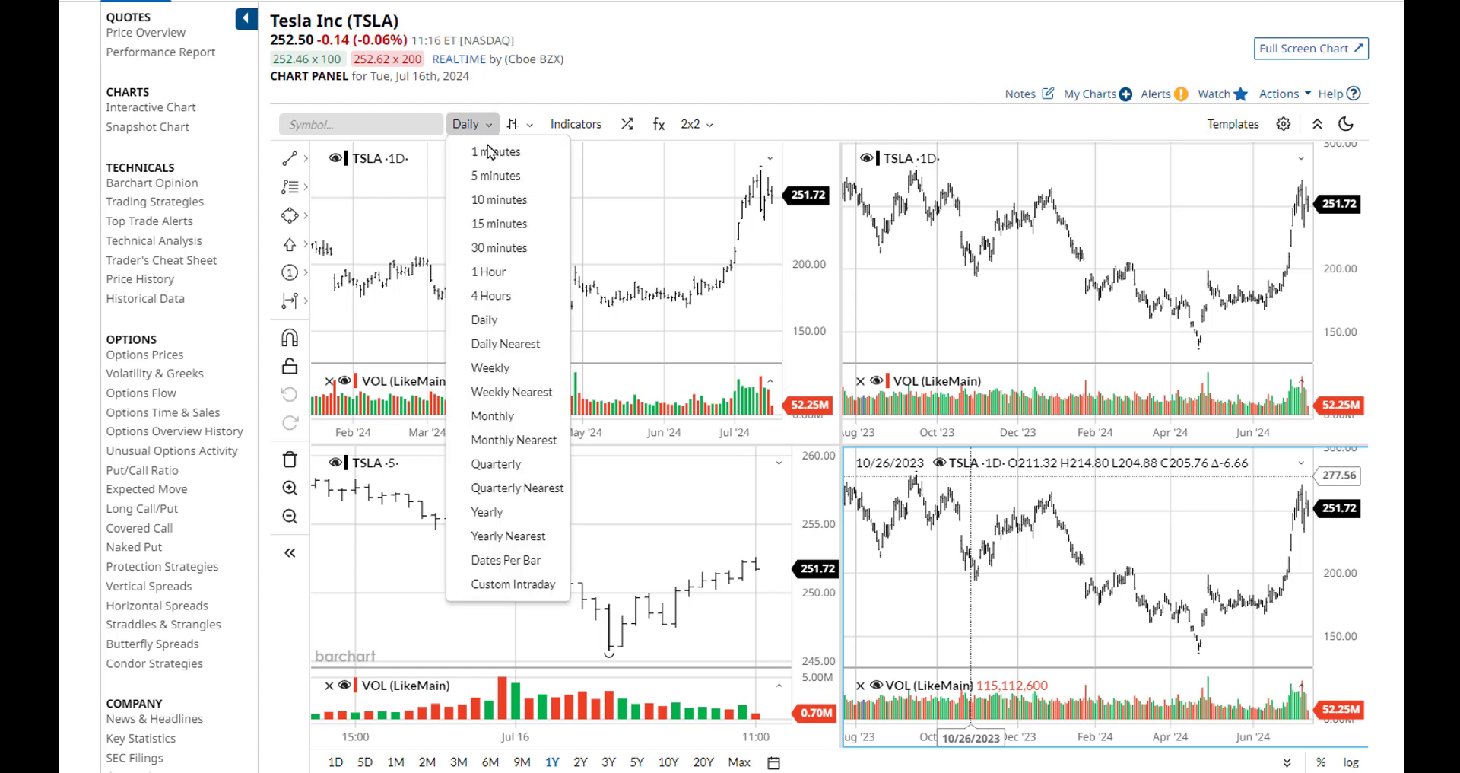
pyautogui.click(499, 153)
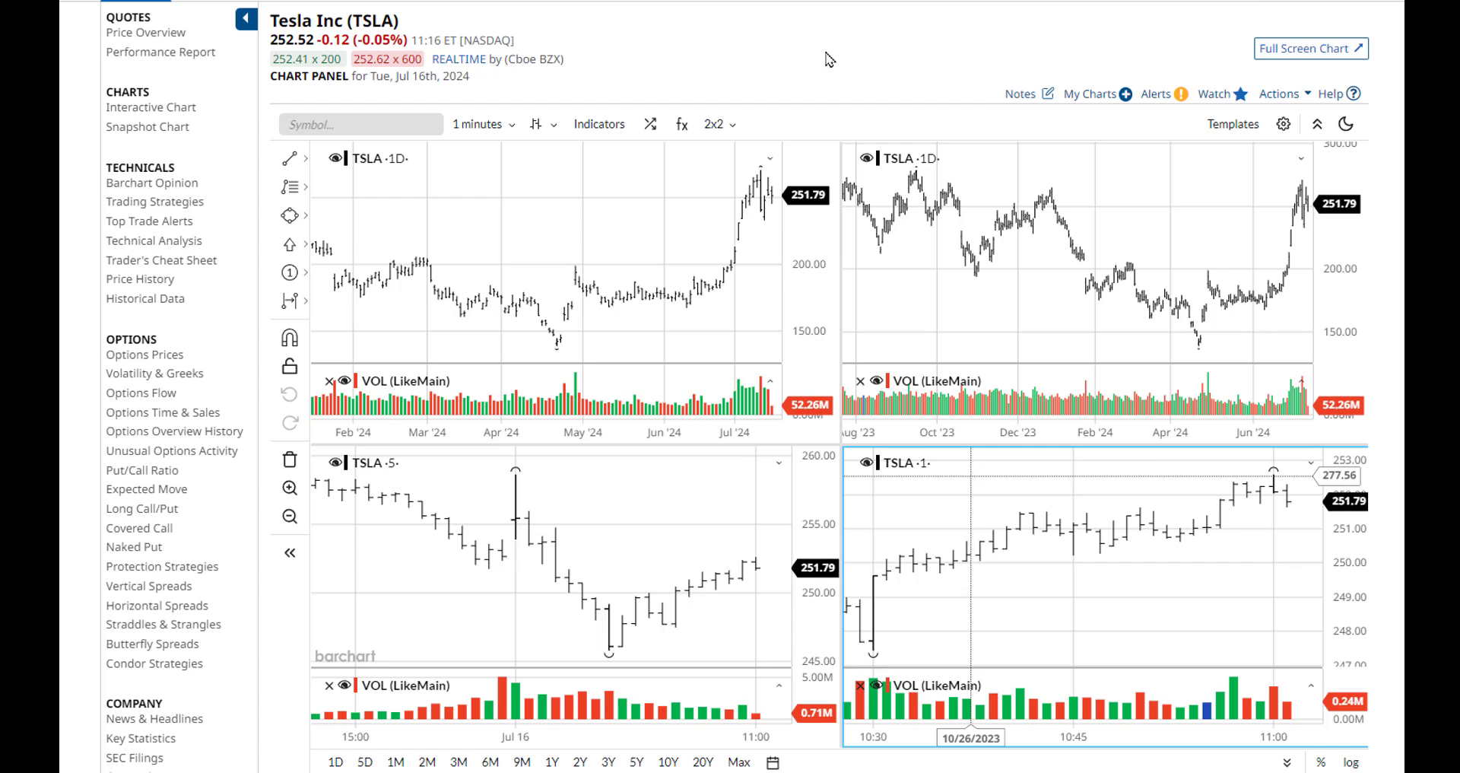
pyautogui.click(716, 126)
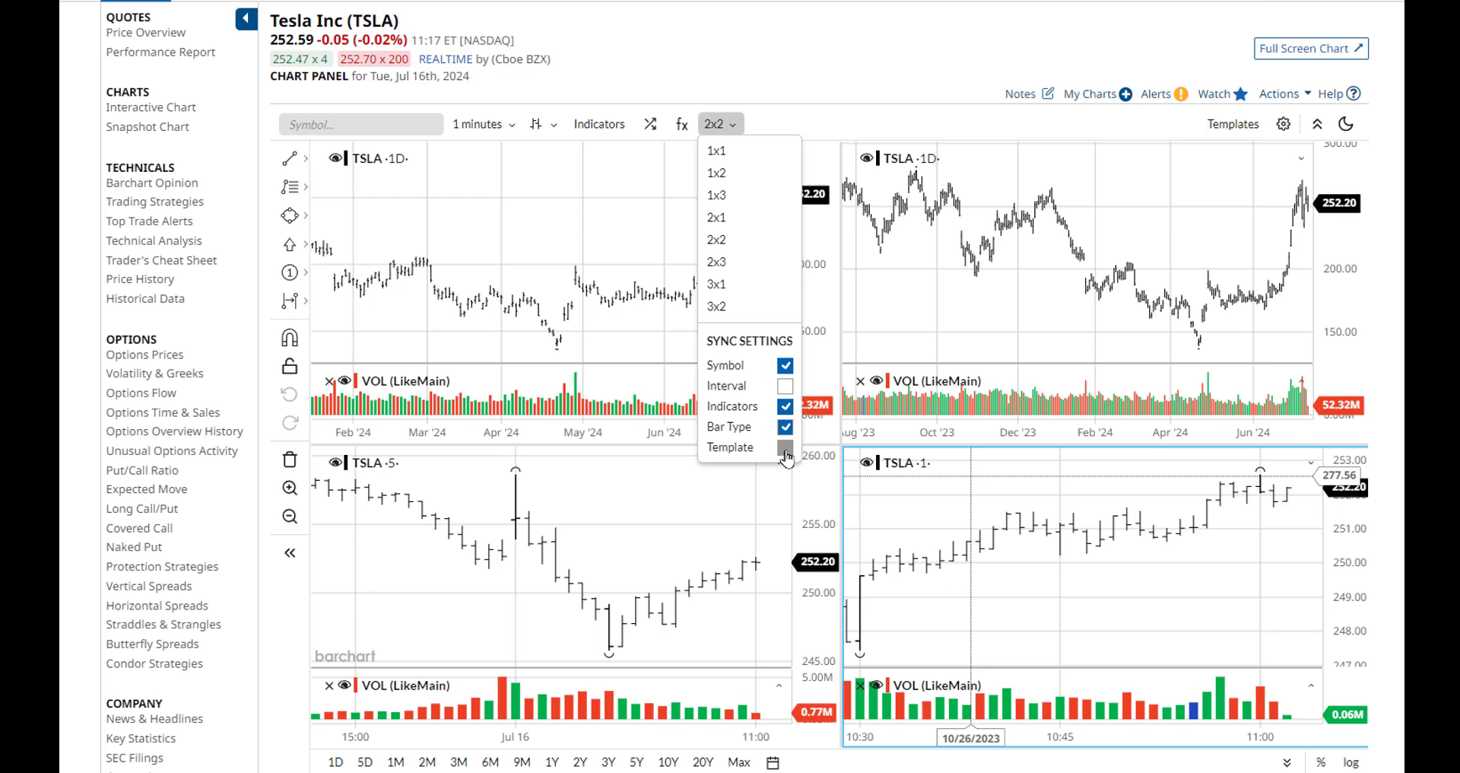
# - Enable template sync, add Bollinger Bands to all charts, and remove them from the top-left chart
pyautogui.click(786, 450)
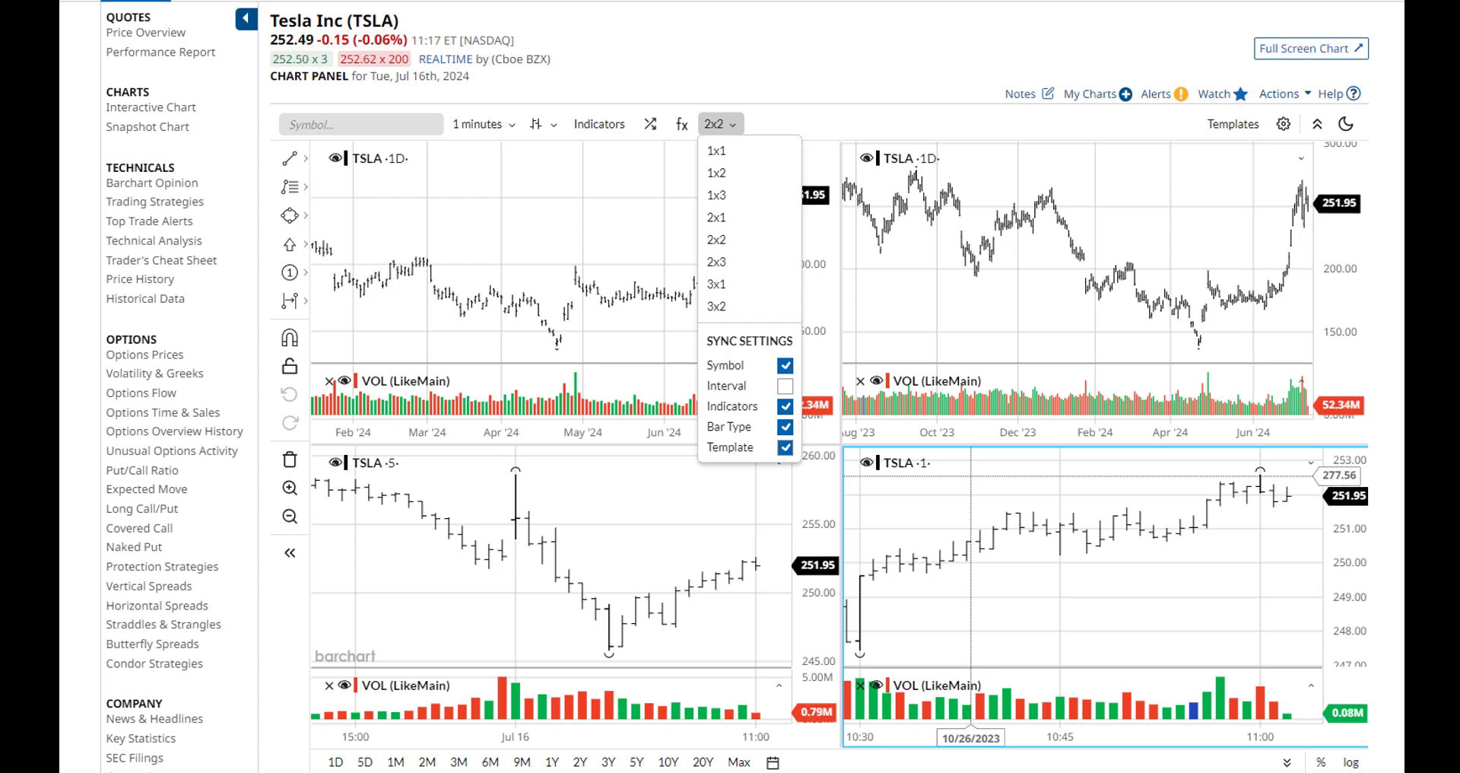
pyautogui.click(895, 55)
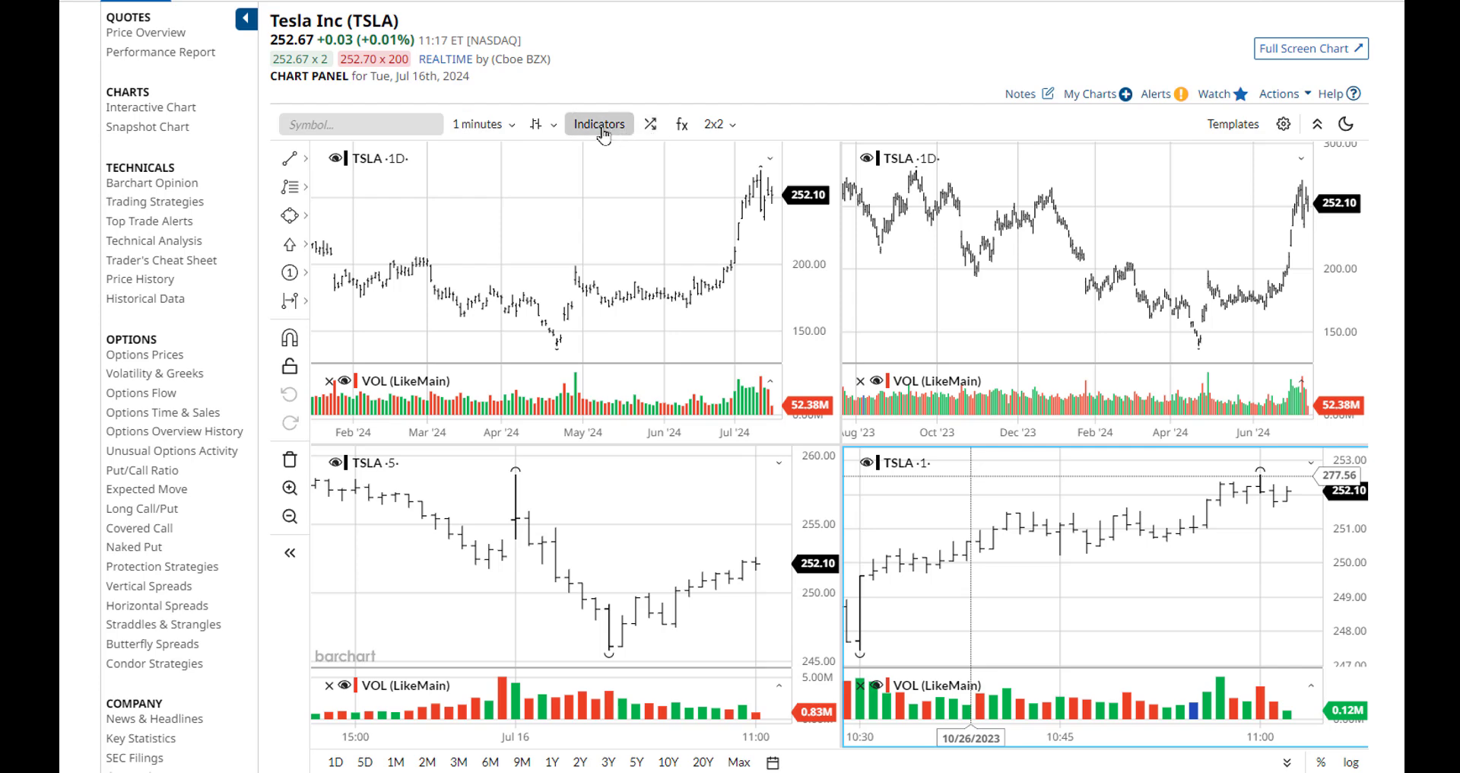
pyautogui.click(600, 124)
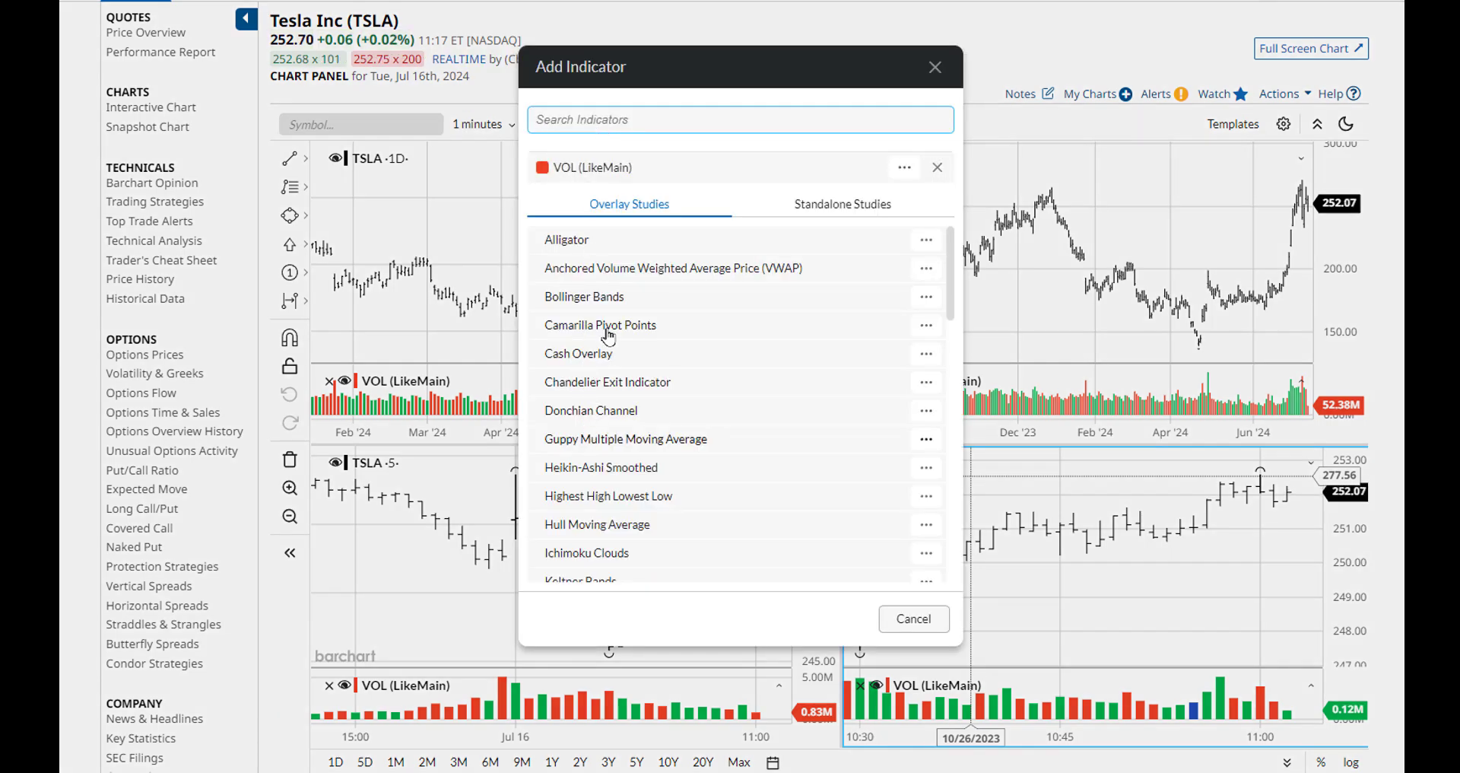
pyautogui.click(606, 296)
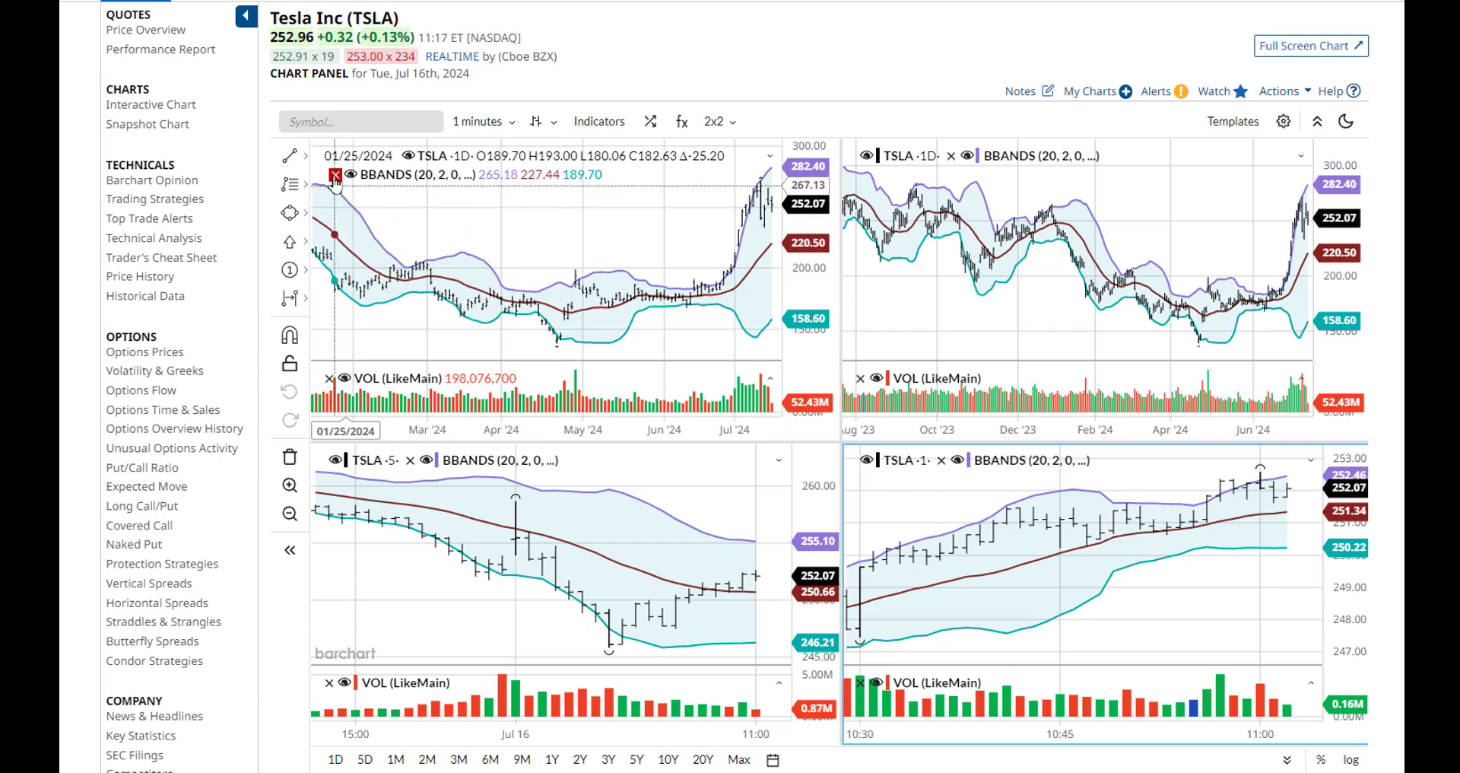
pyautogui.click(336, 176)
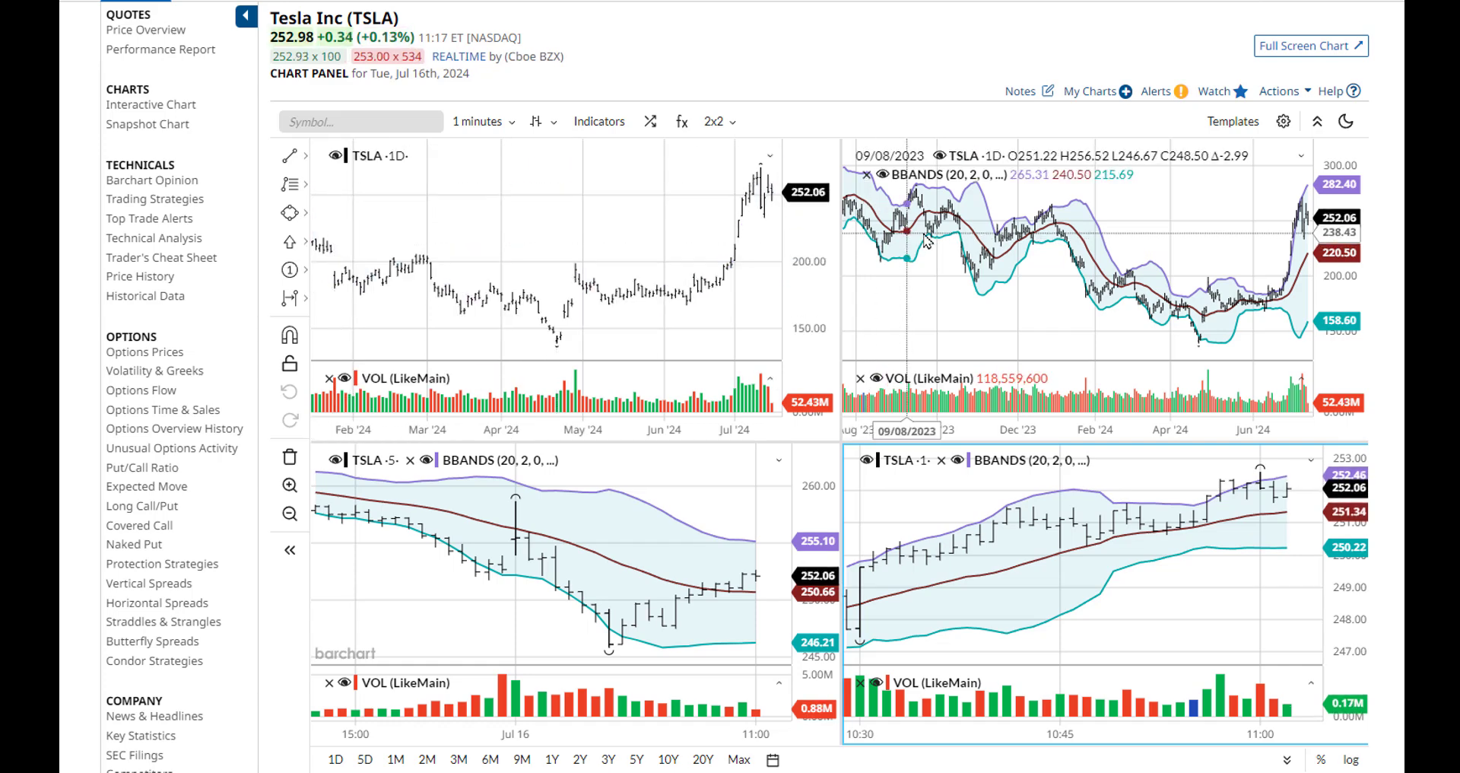
# - Give the top-right chart's Bollinger Bands a beige fill
pyautogui.click(943, 175)
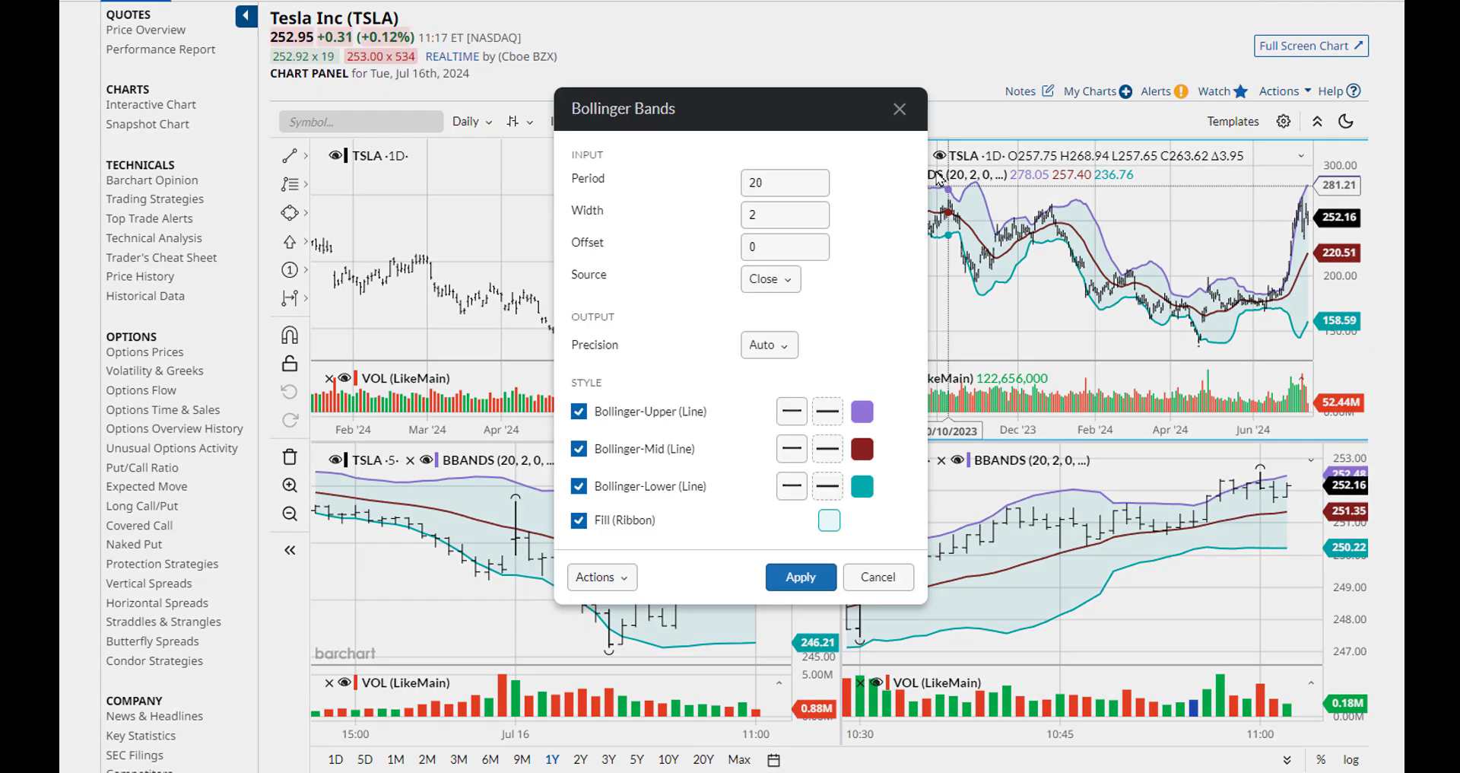
pyautogui.click(830, 522)
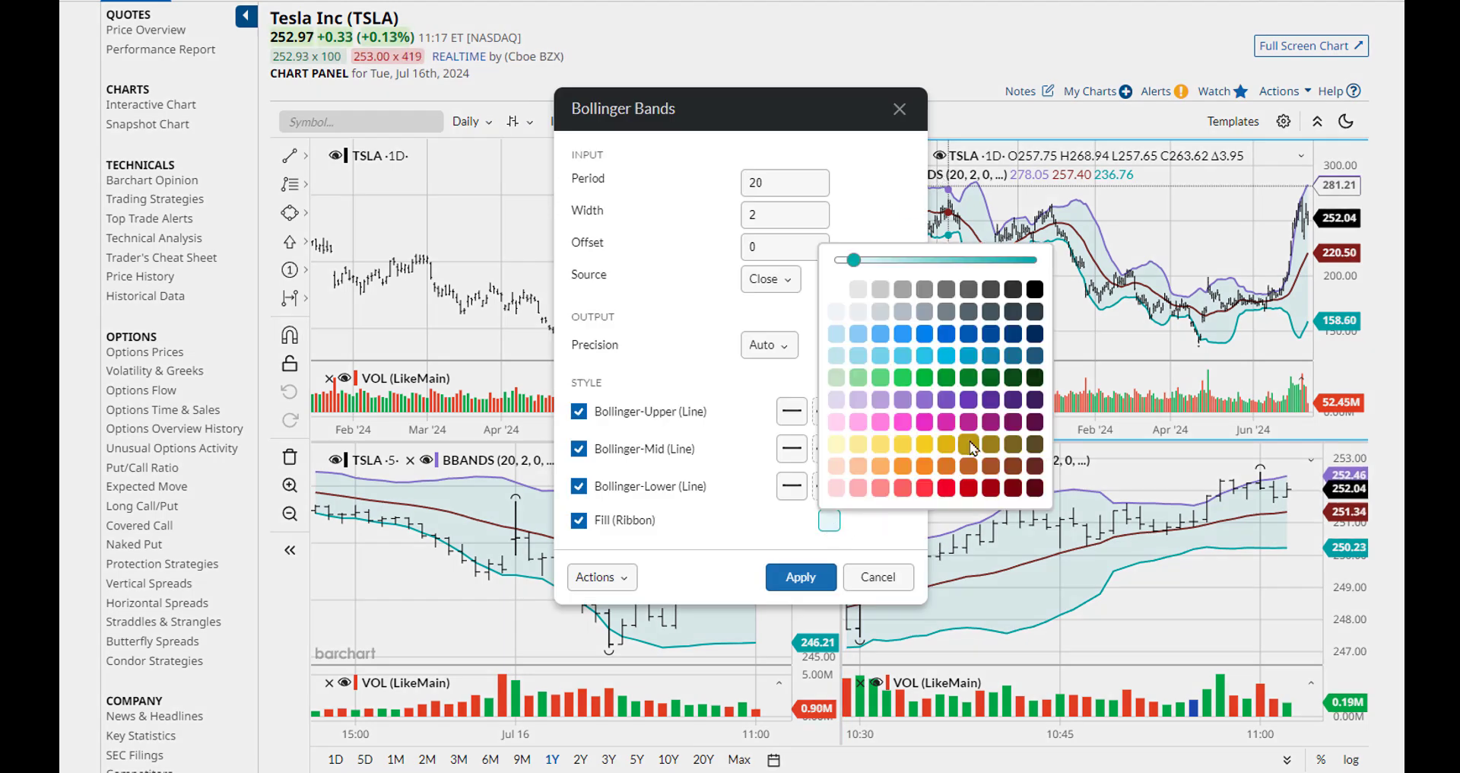
pyautogui.click(972, 465)
pyautogui.click(792, 579)
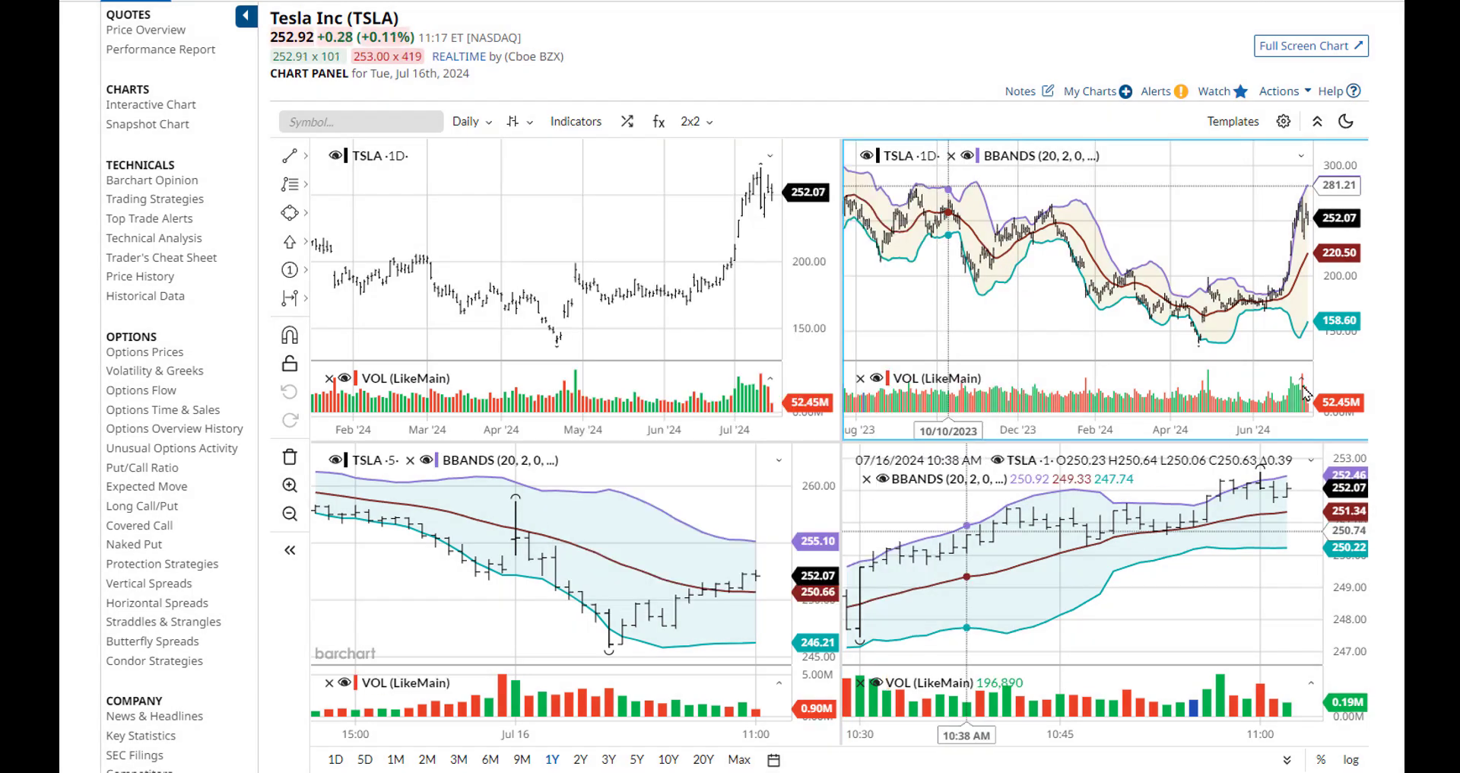
# - Add a Donchian Channel to all four charts and enlarge the top-left chart to a 1x1 view
pyautogui.click(576, 121)
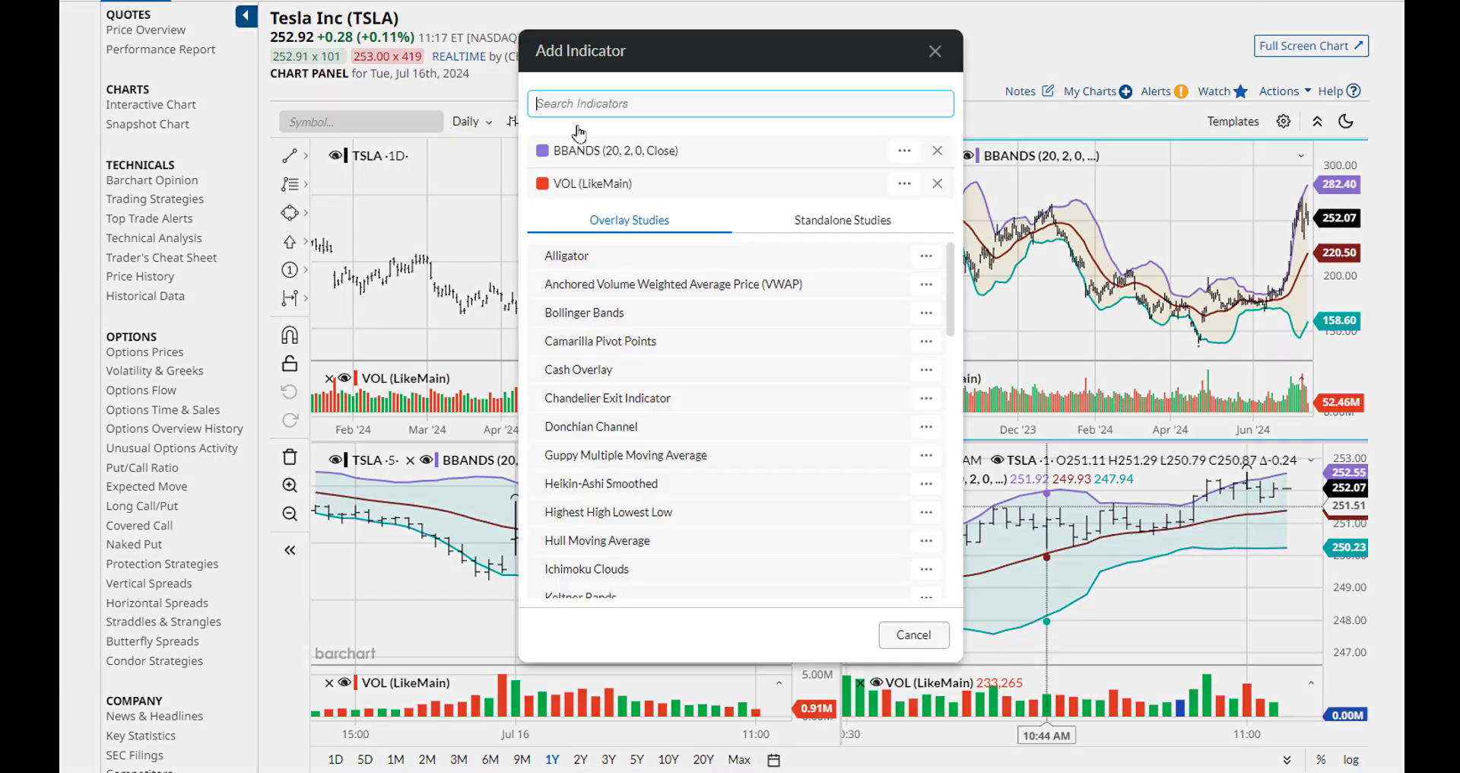
pyautogui.click(601, 426)
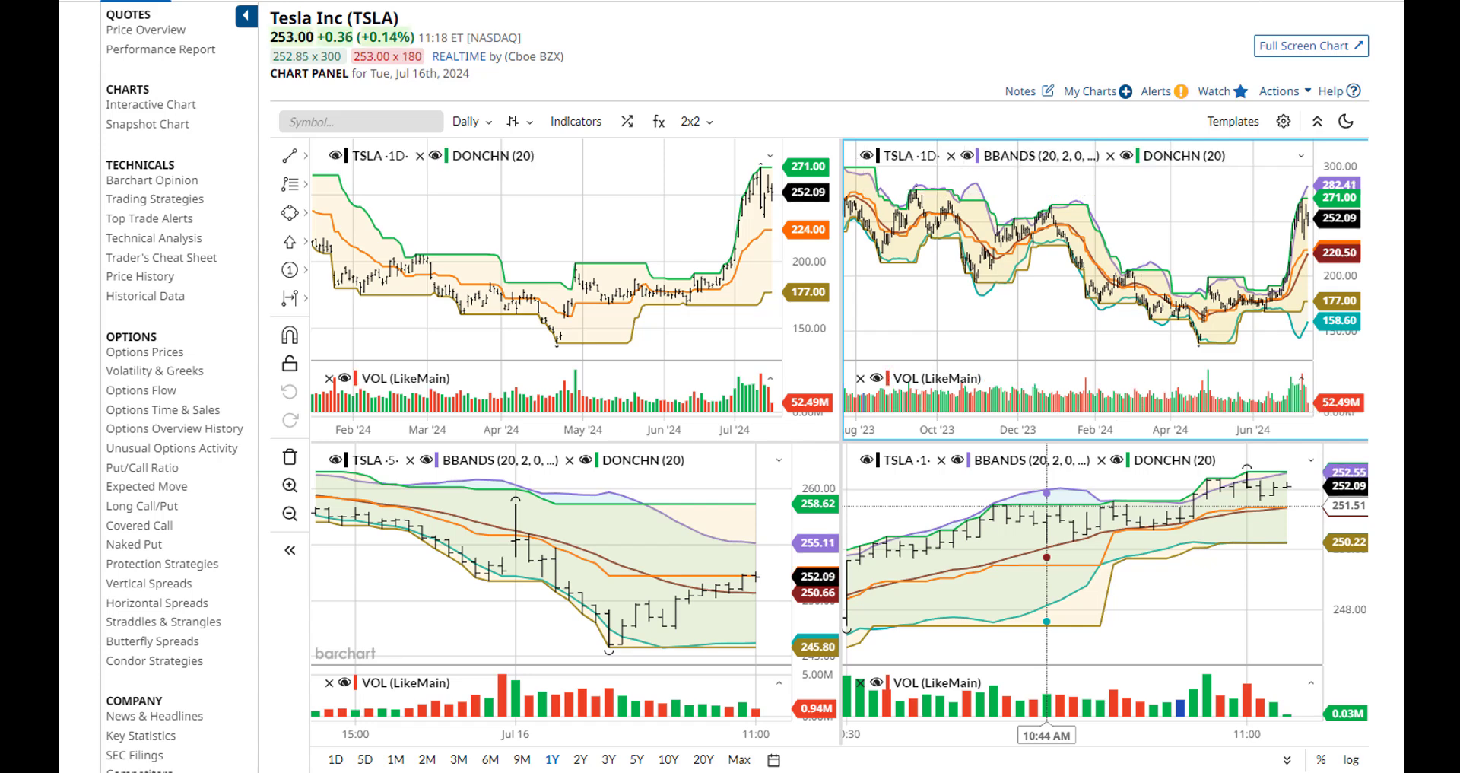
pyautogui.doubleClick(604, 434)
# - Reset the chart to clear its studies and add Bollinger Bands
pyautogui.click(288, 458)
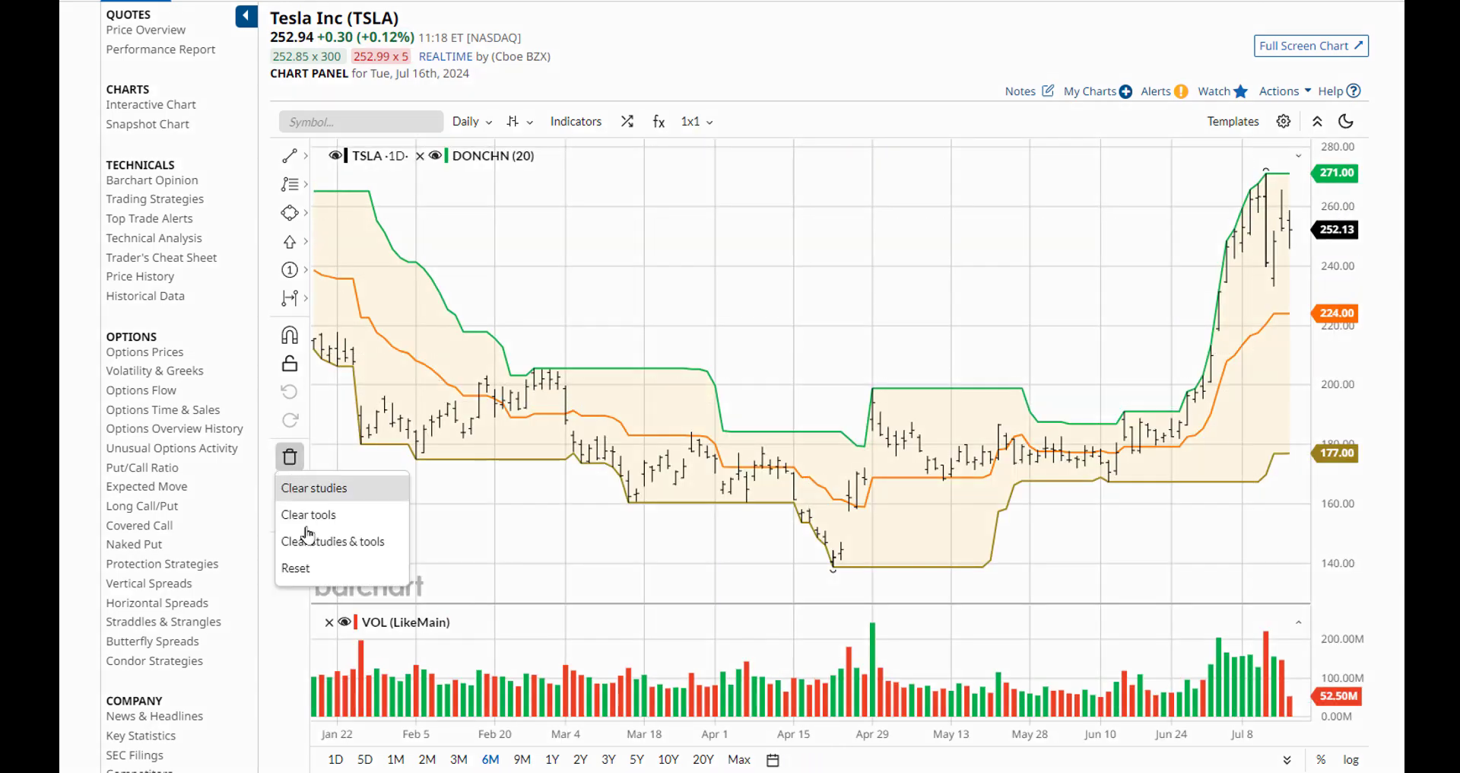
pyautogui.click(308, 580)
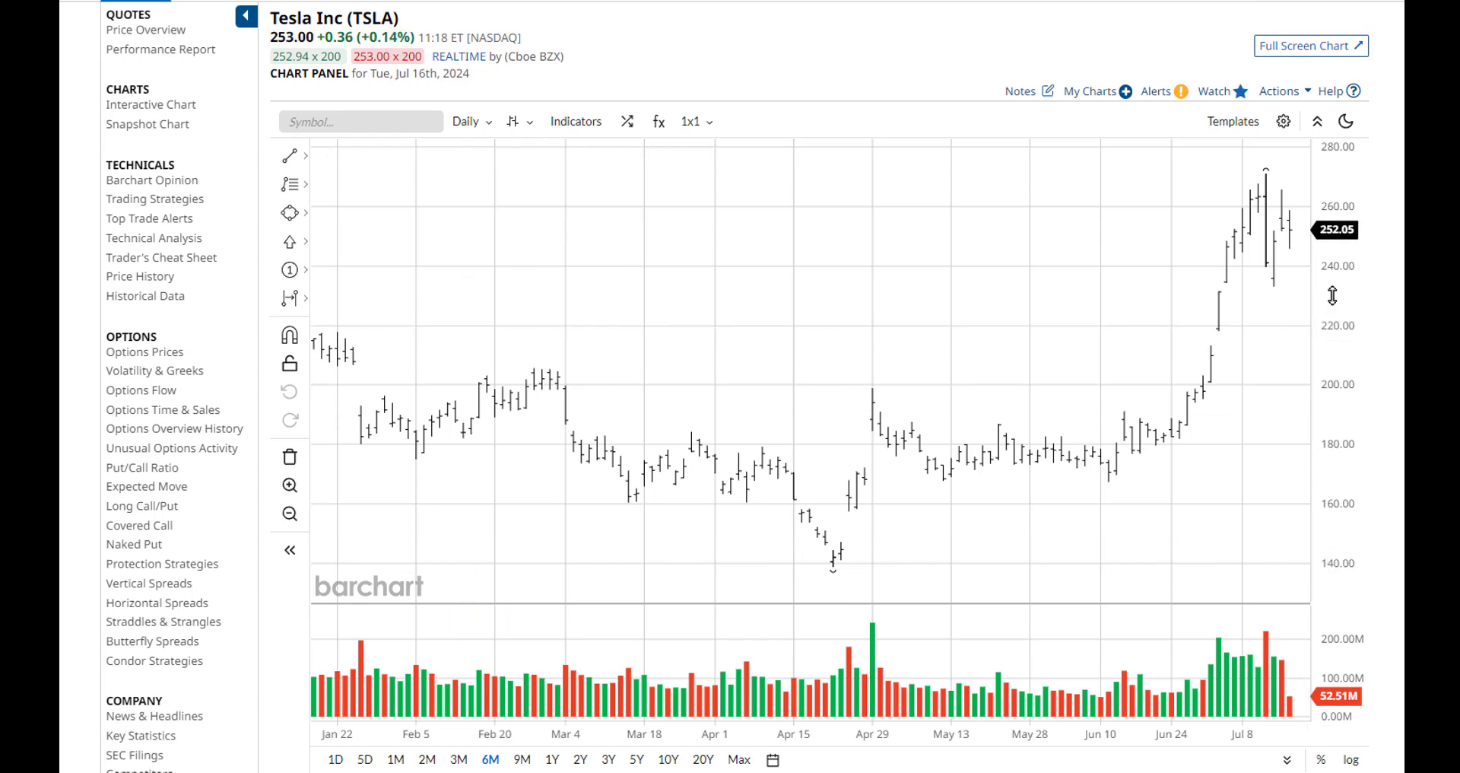
pyautogui.click(574, 121)
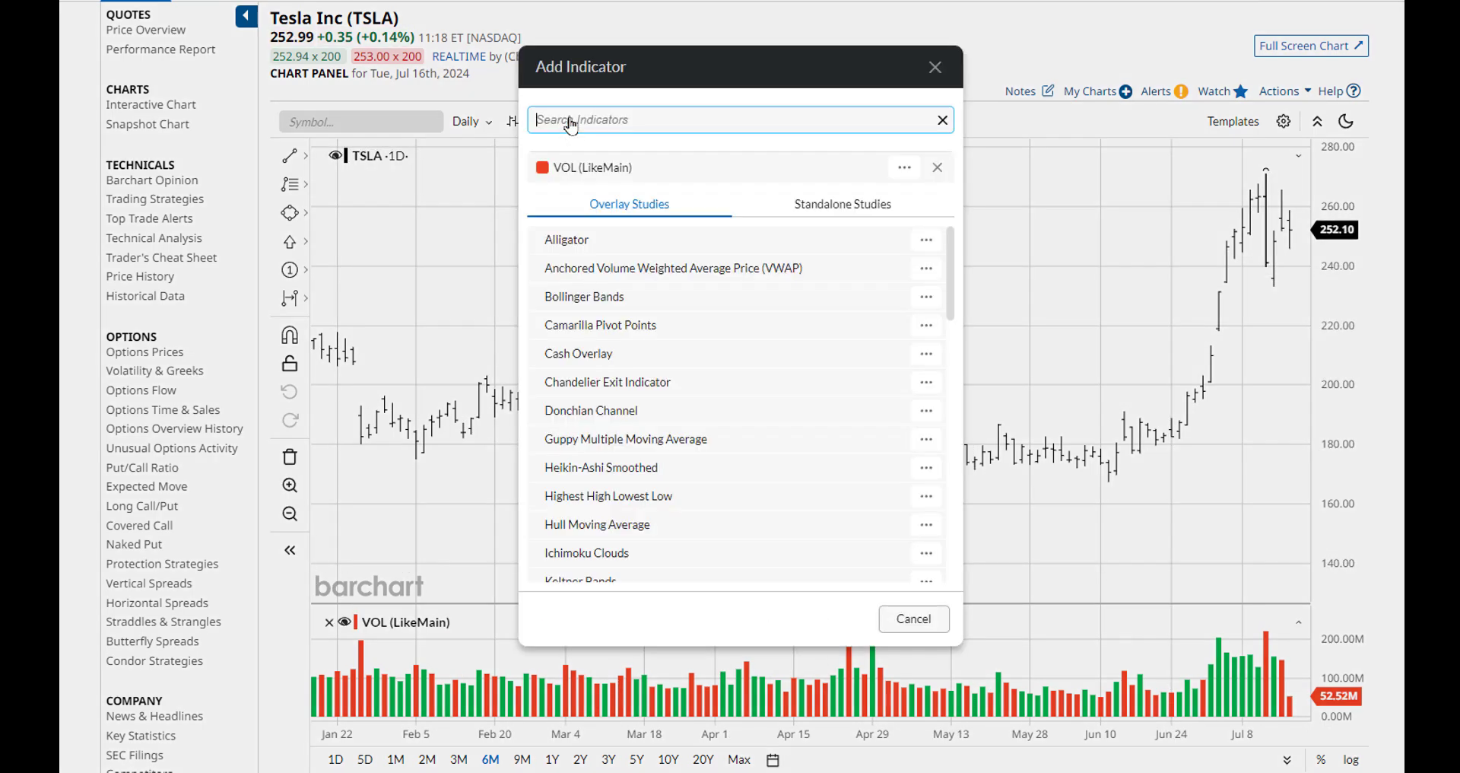
pyautogui.click(598, 303)
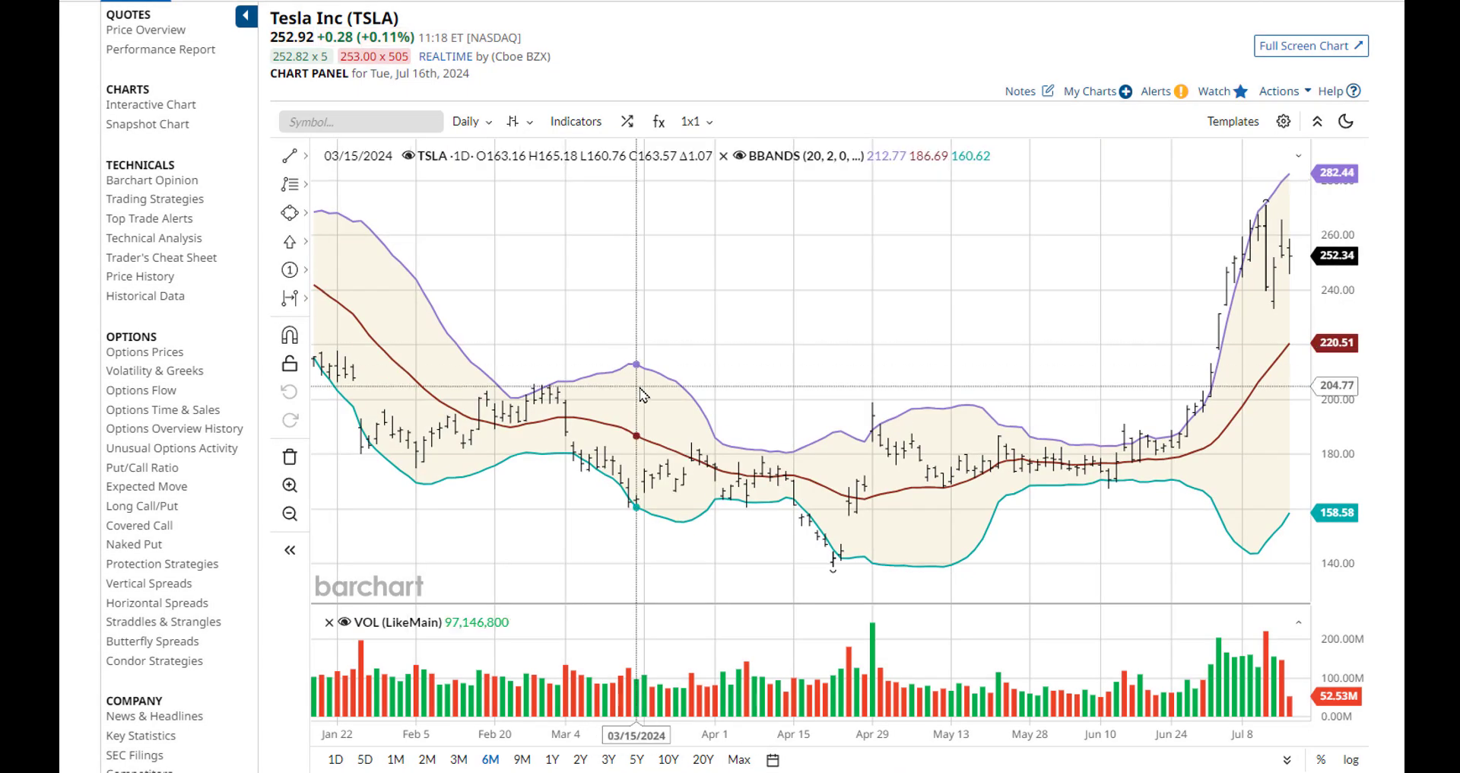
# - Set the TSLA Bollinger Bands to period 30 and width 4 with a light blue fill
pyautogui.click(785, 156)
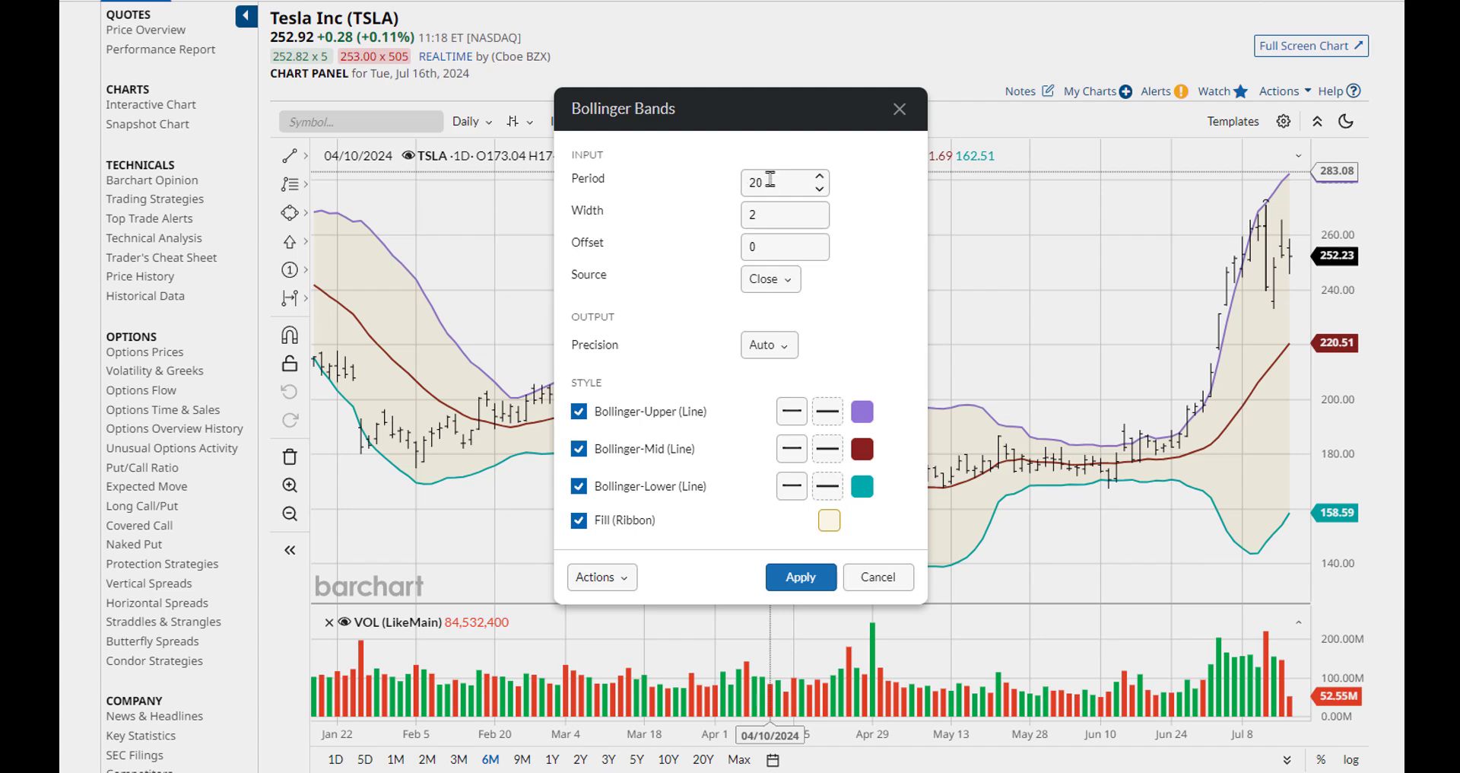
pyautogui.doubleClick(821, 178)
pyautogui.tripleClick(821, 178)
pyautogui.doubleClick(821, 178)
pyautogui.doubleClick(820, 178)
pyautogui.click(820, 178)
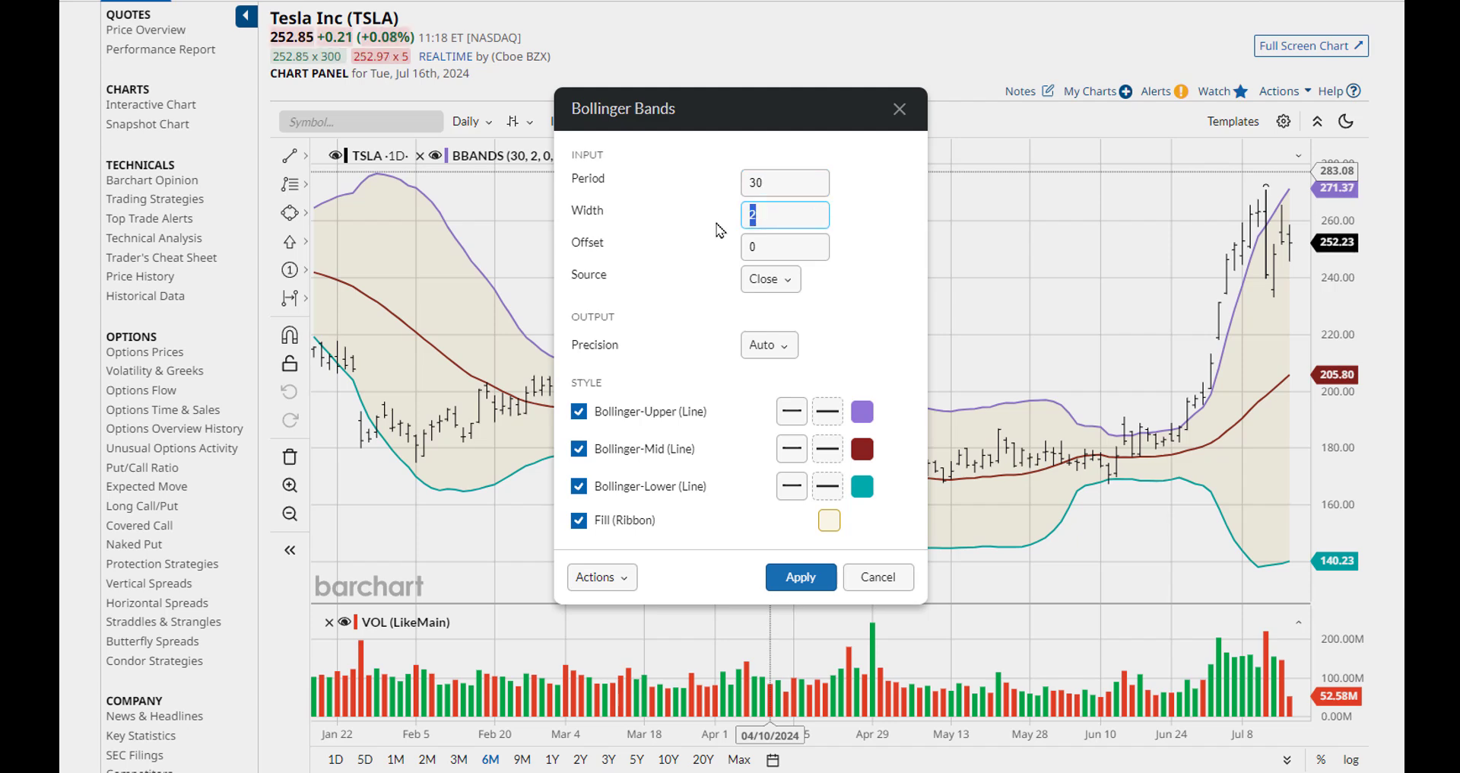
pyautogui.write('4')
pyautogui.click(829, 520)
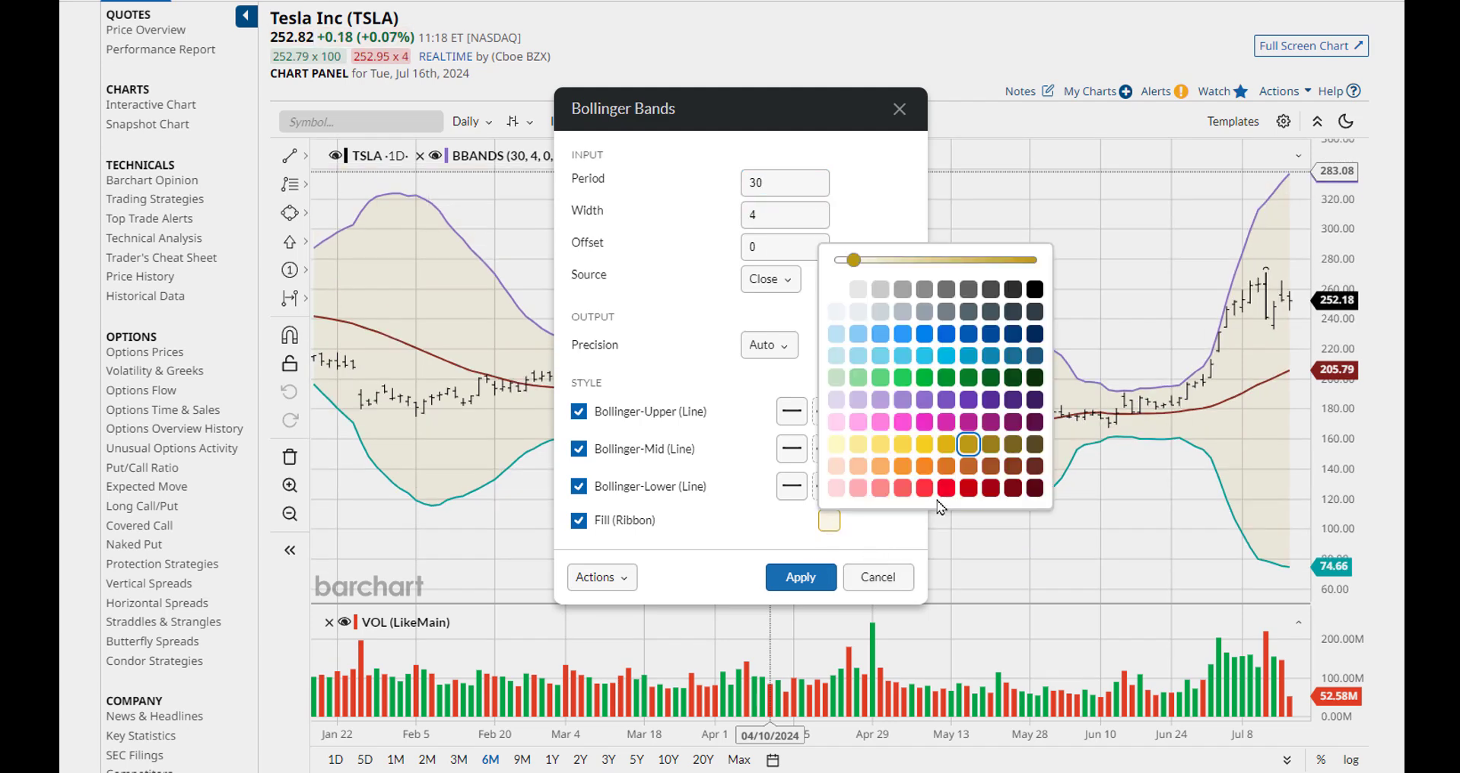
pyautogui.click(989, 355)
pyautogui.click(801, 576)
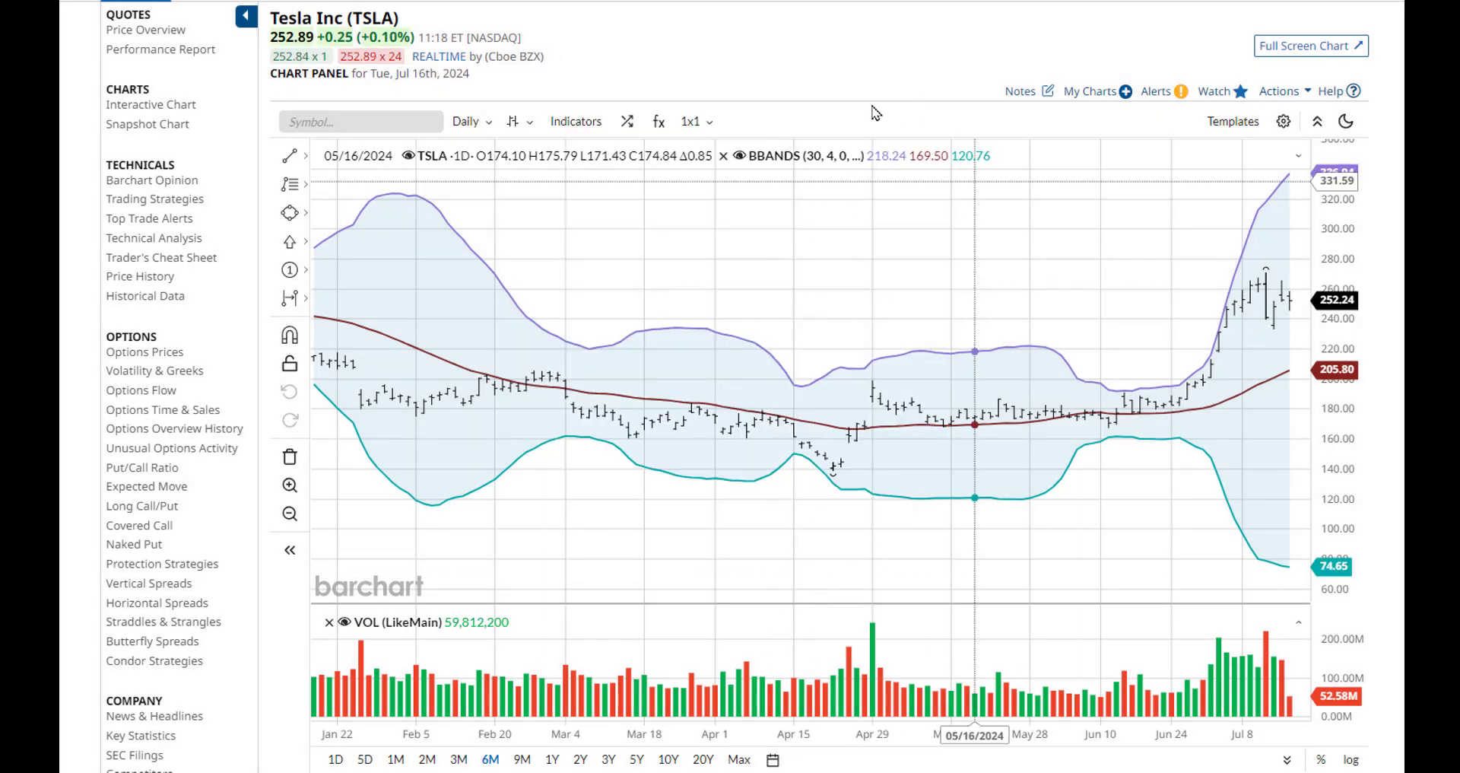
pyautogui.click(695, 121)
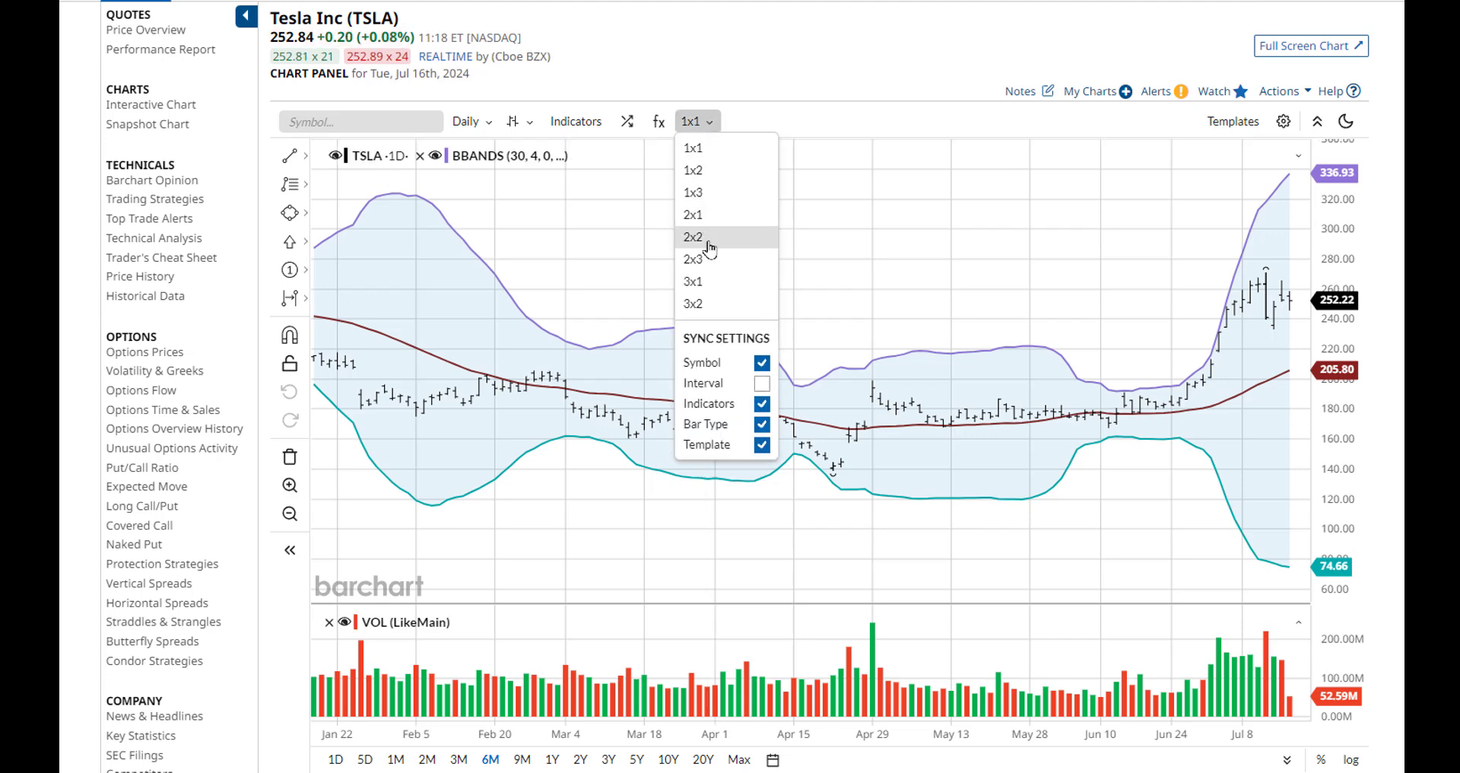
# - Switch to a 2x2 grid and show all four TSLA charts as candlesticks
pyautogui.click(709, 237)
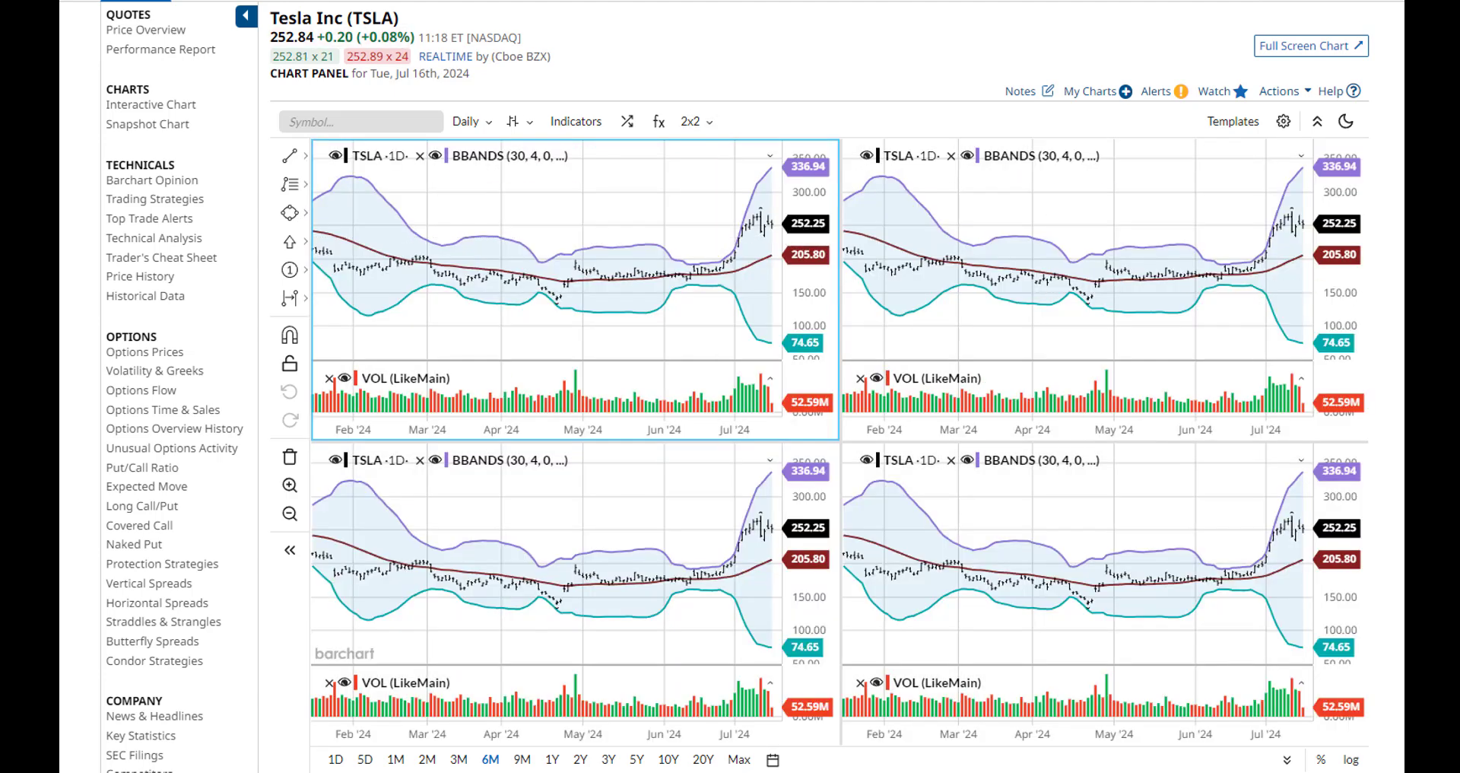
pyautogui.click(694, 121)
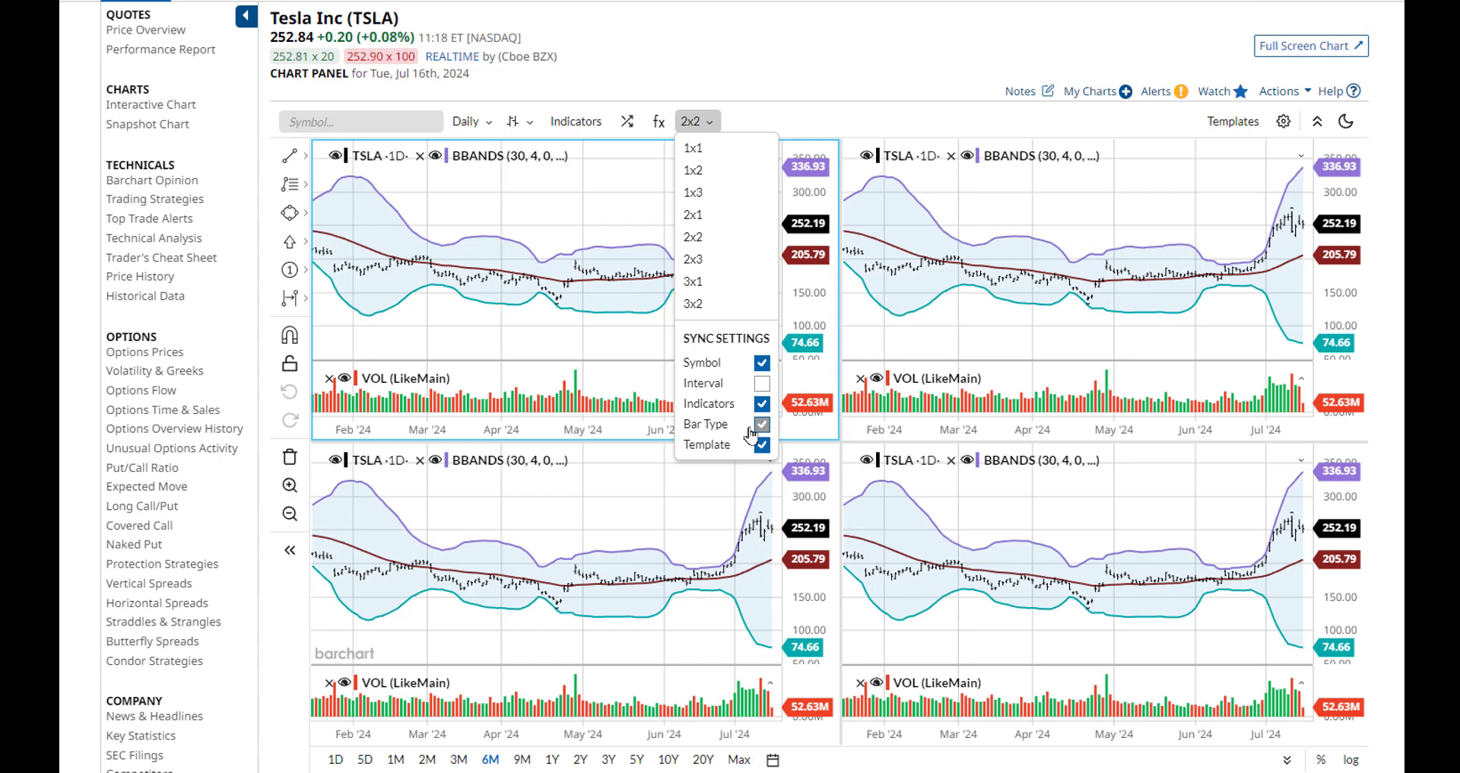
pyautogui.click(514, 121)
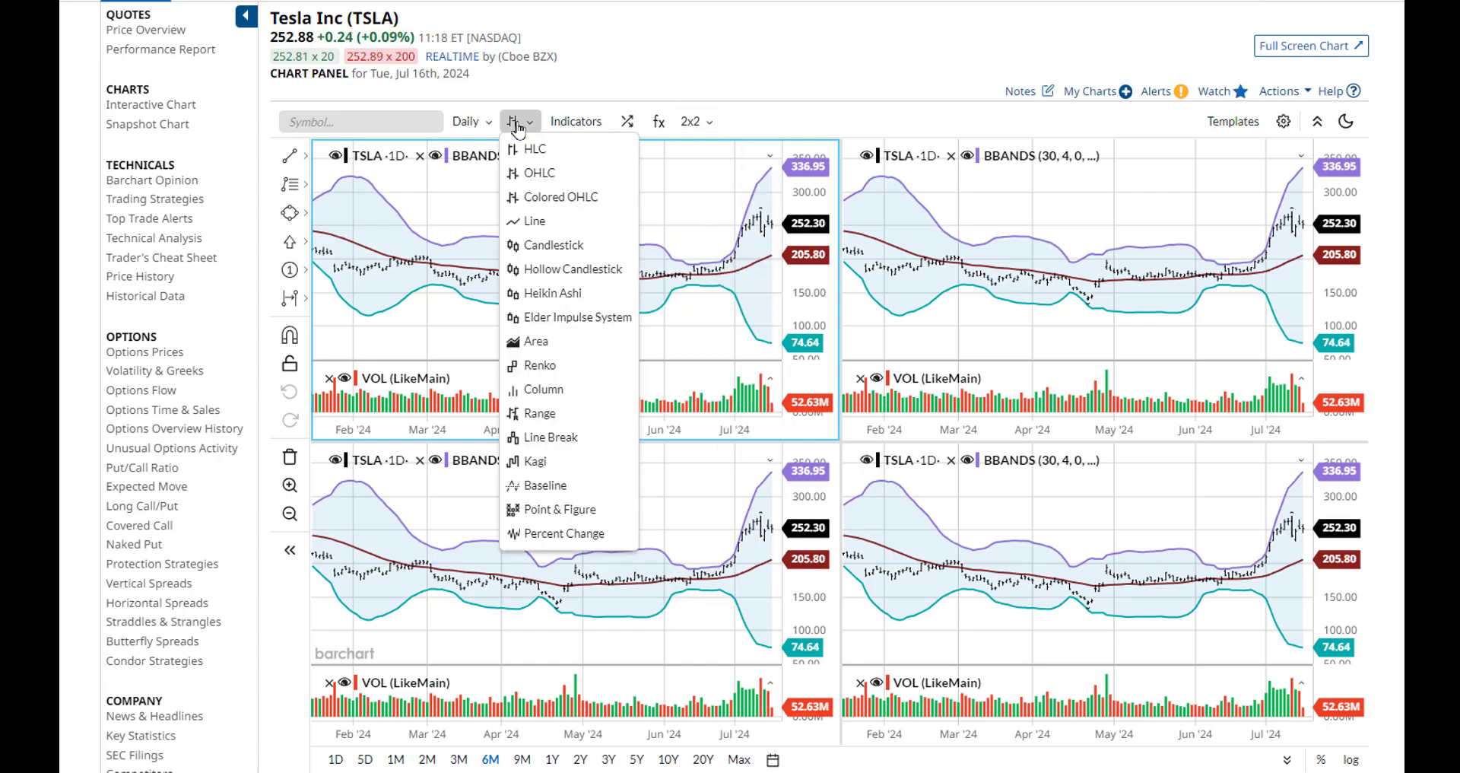
pyautogui.click(534, 248)
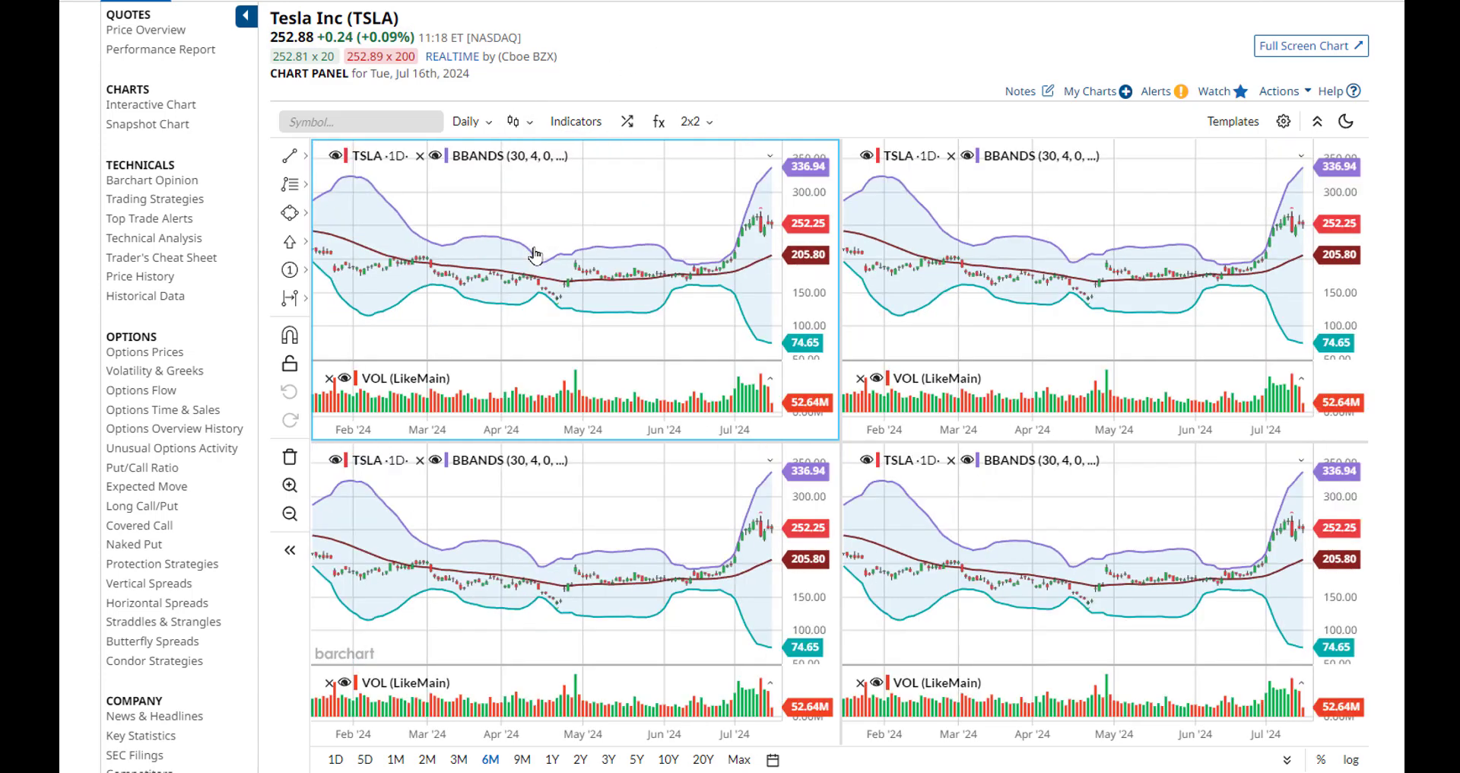
# - Preview the saved templates and apply Golden Cross to all four charts
pyautogui.click(1238, 126)
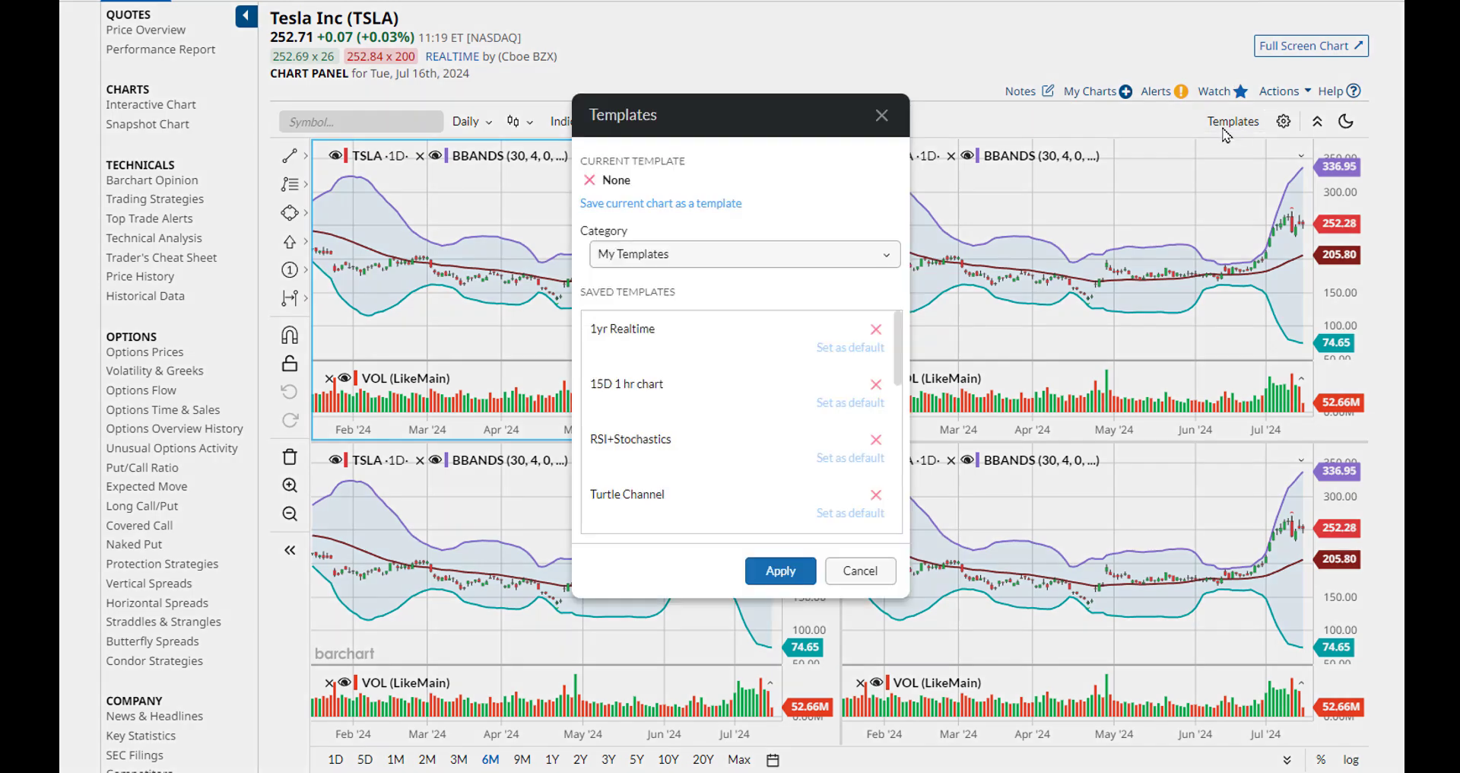
pyautogui.click(661, 406)
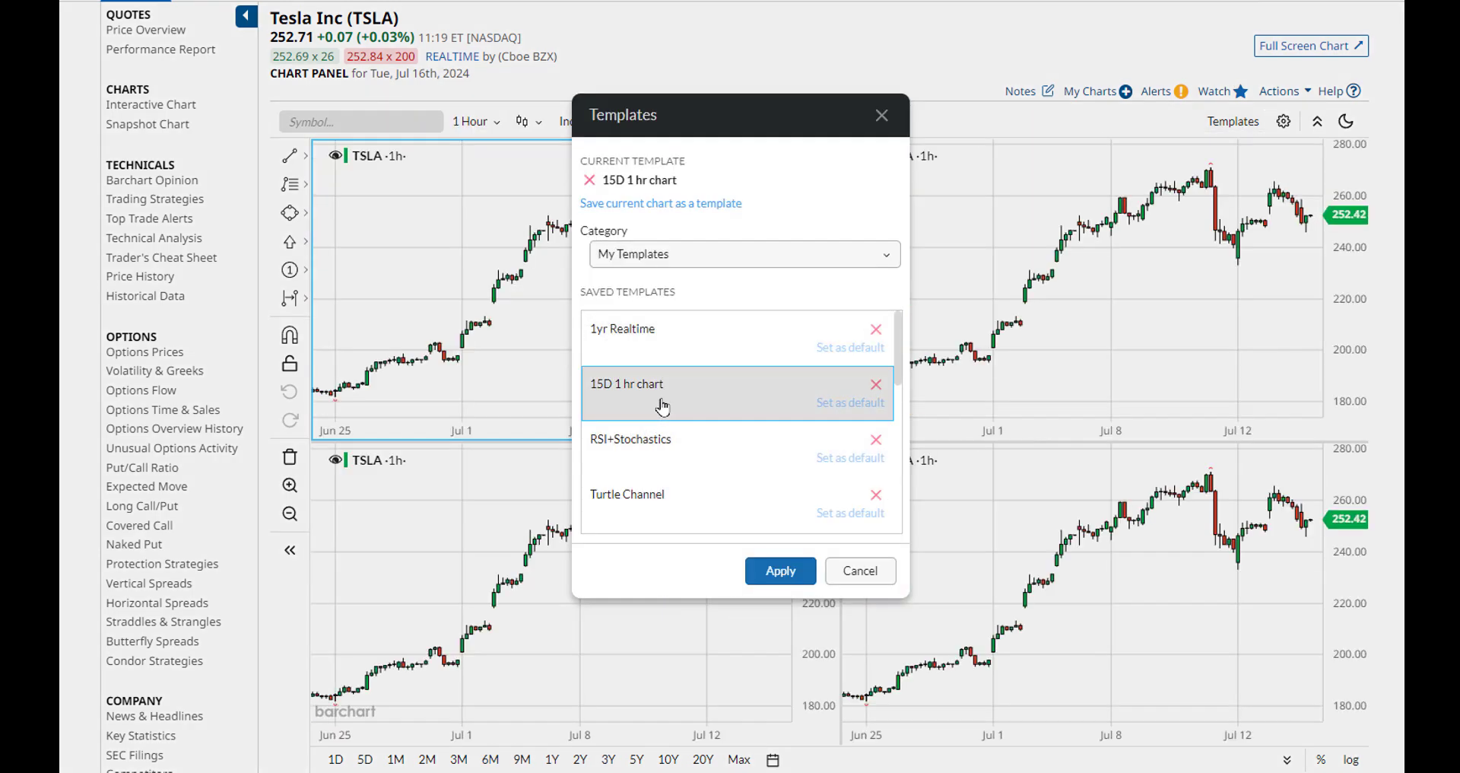
pyautogui.click(654, 450)
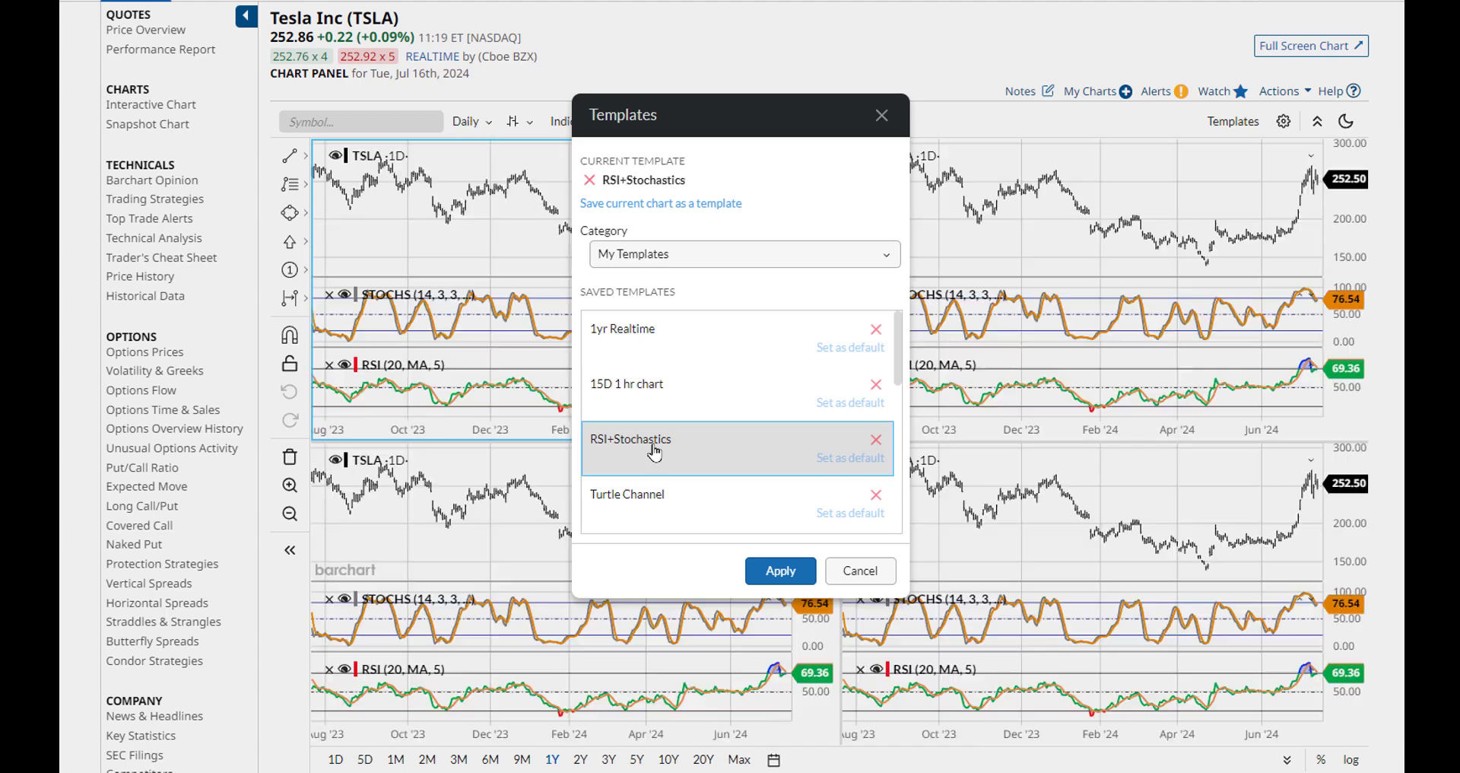
pyautogui.click(645, 516)
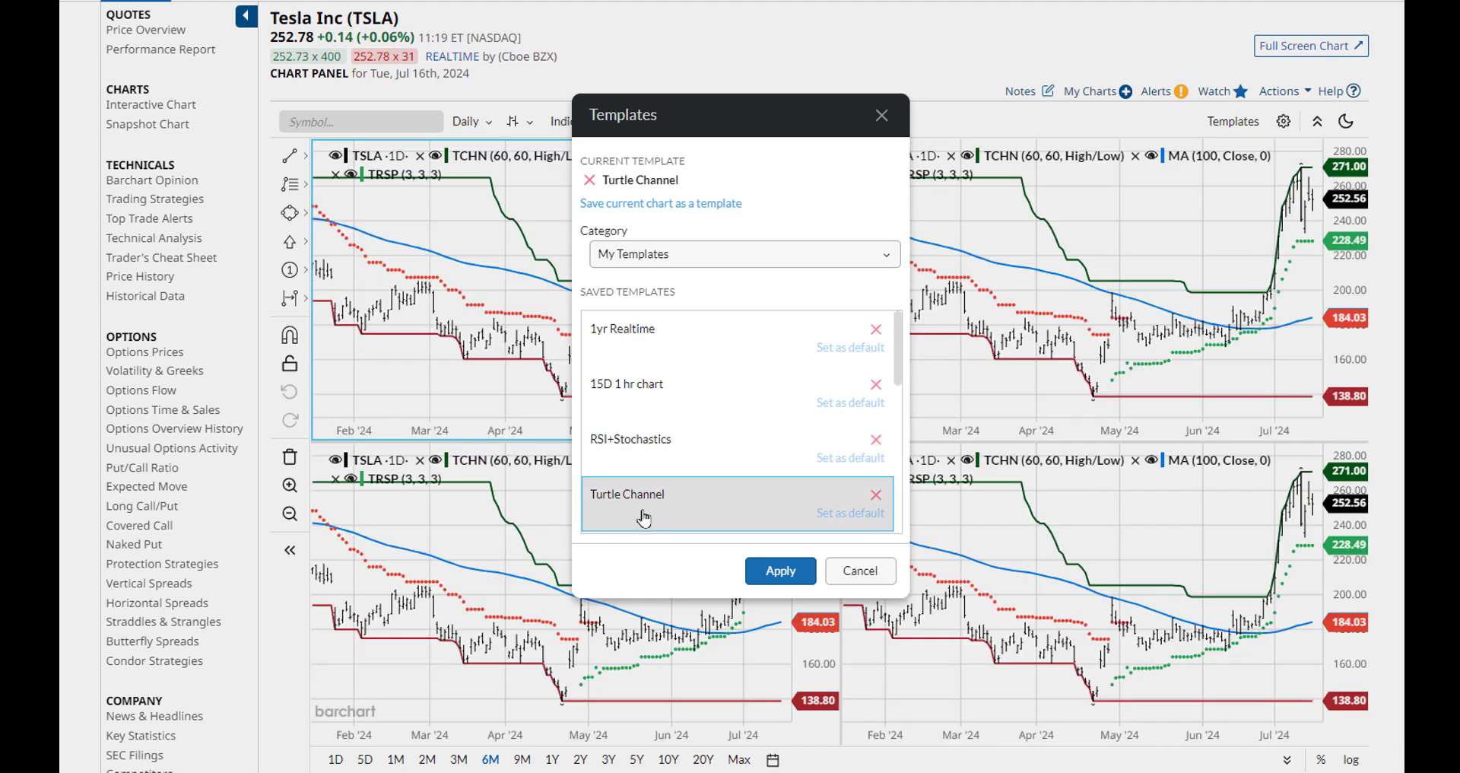
pyautogui.scroll(-3, 646, 516)
pyautogui.click(643, 380)
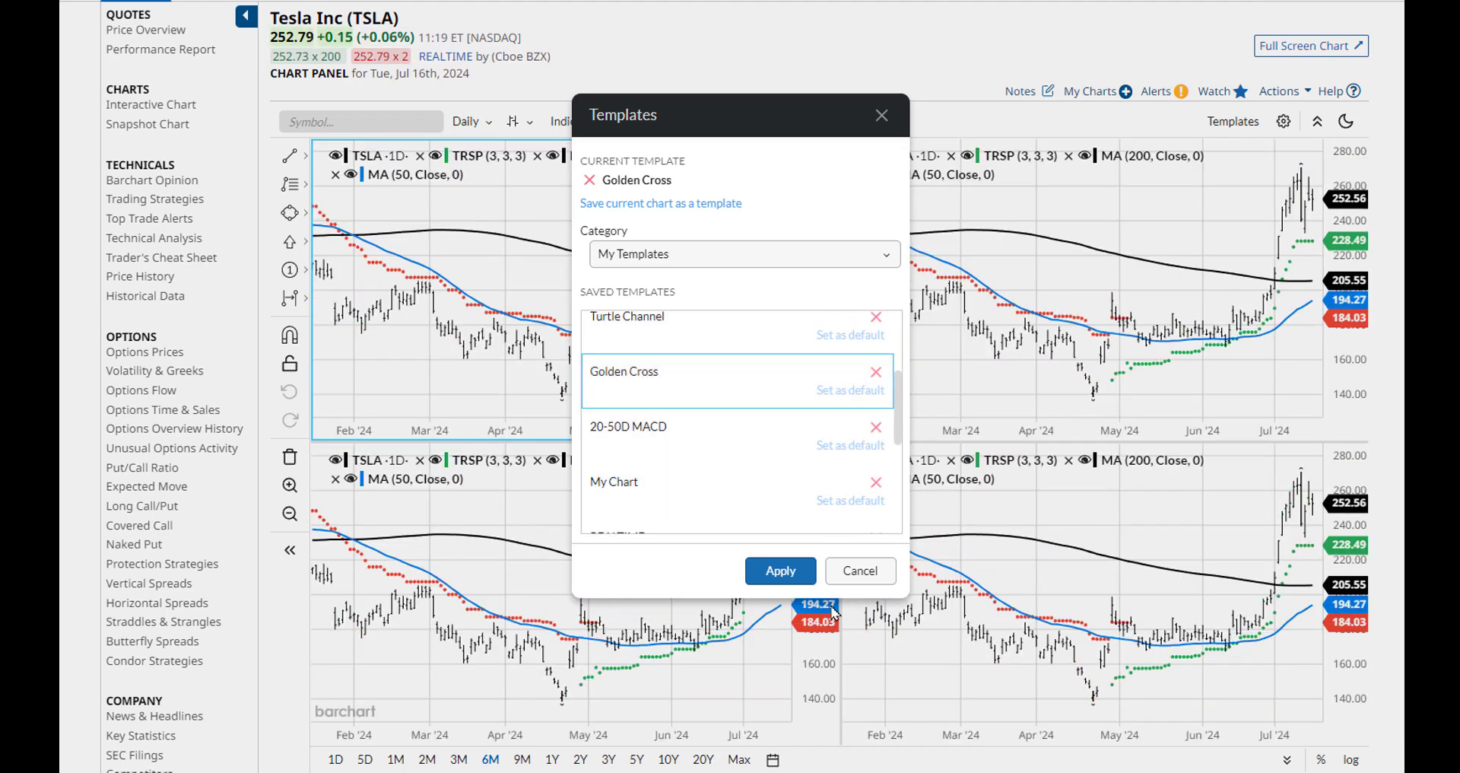
pyautogui.click(778, 578)
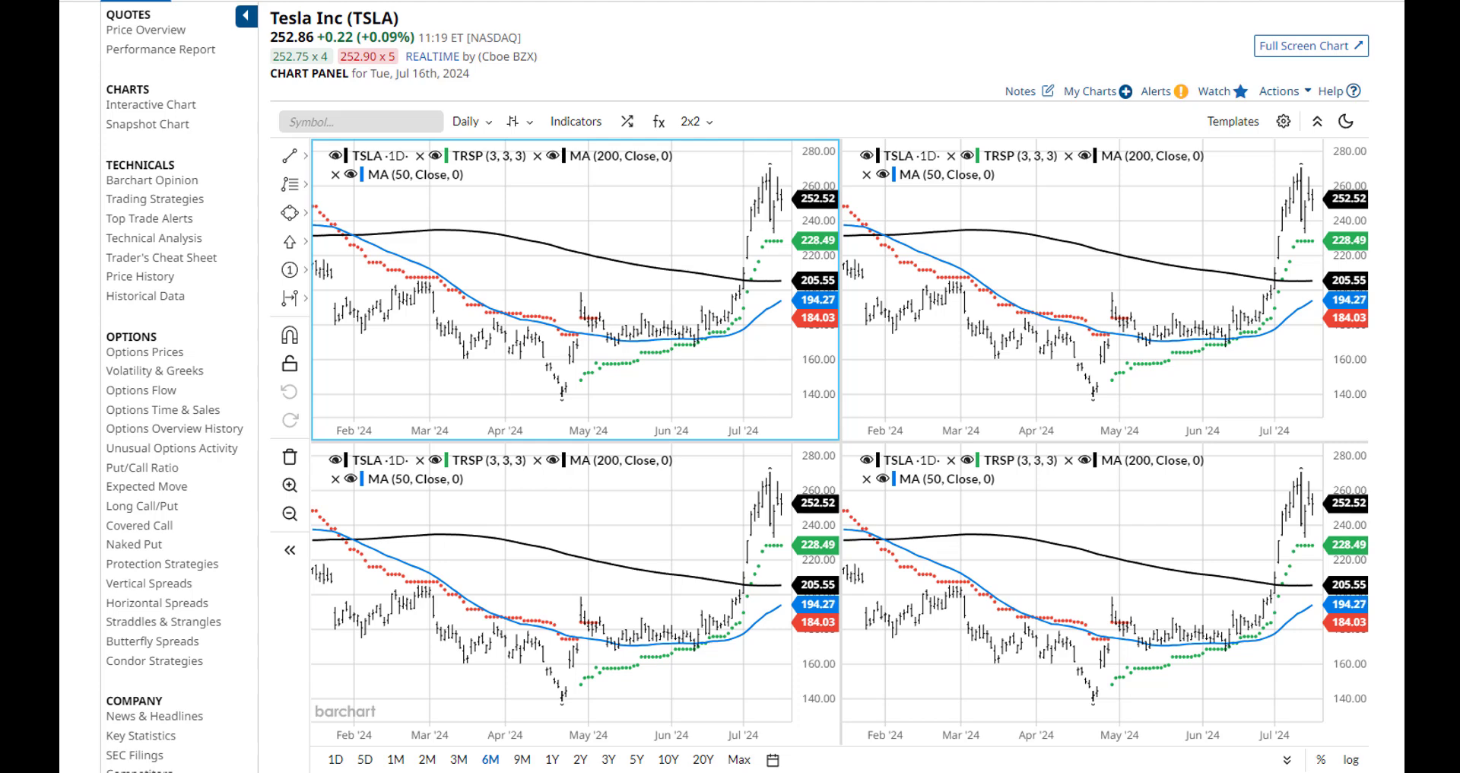
# - Add a Hull Moving Average, then apply the RSI+Stochastics template to all four charts
pyautogui.press('/')
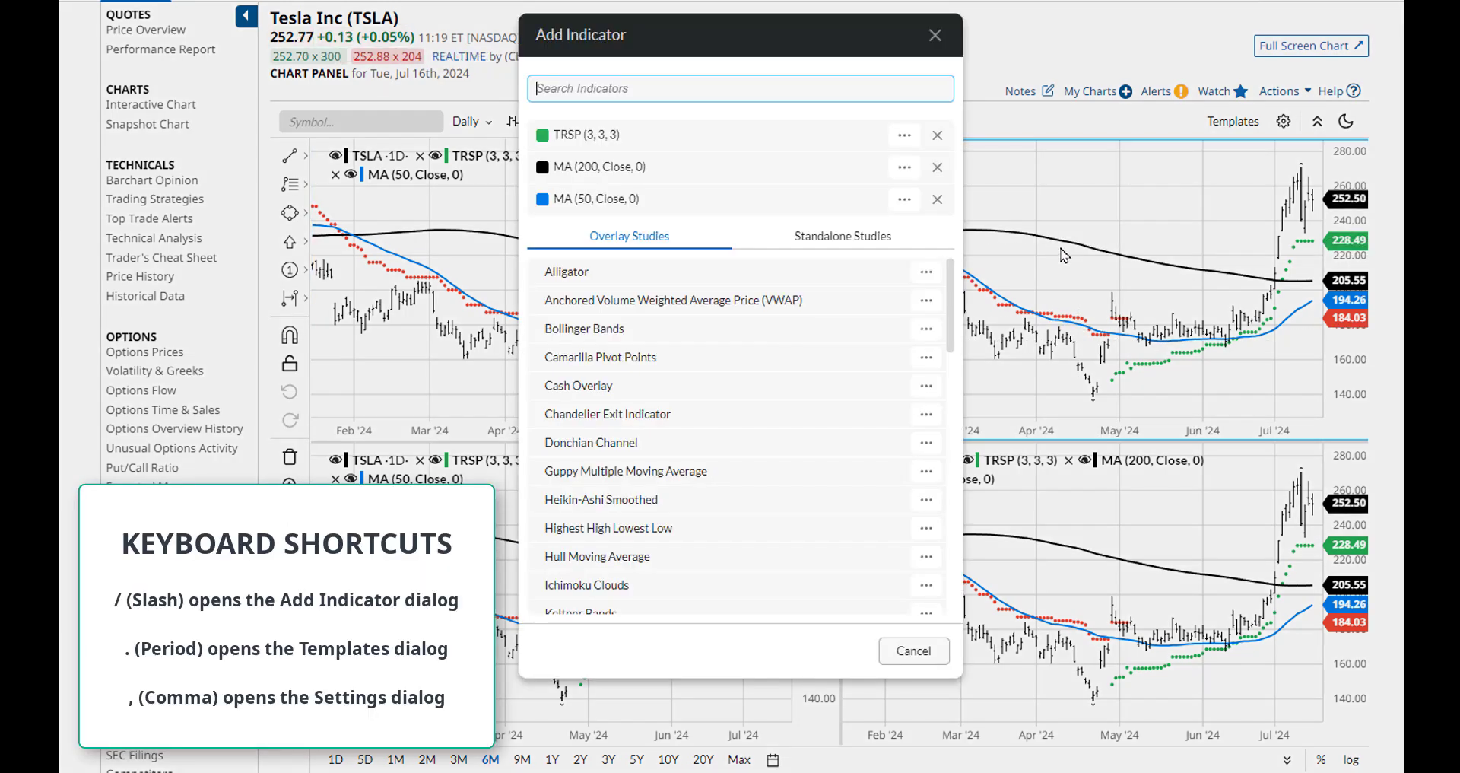
pyautogui.click(594, 558)
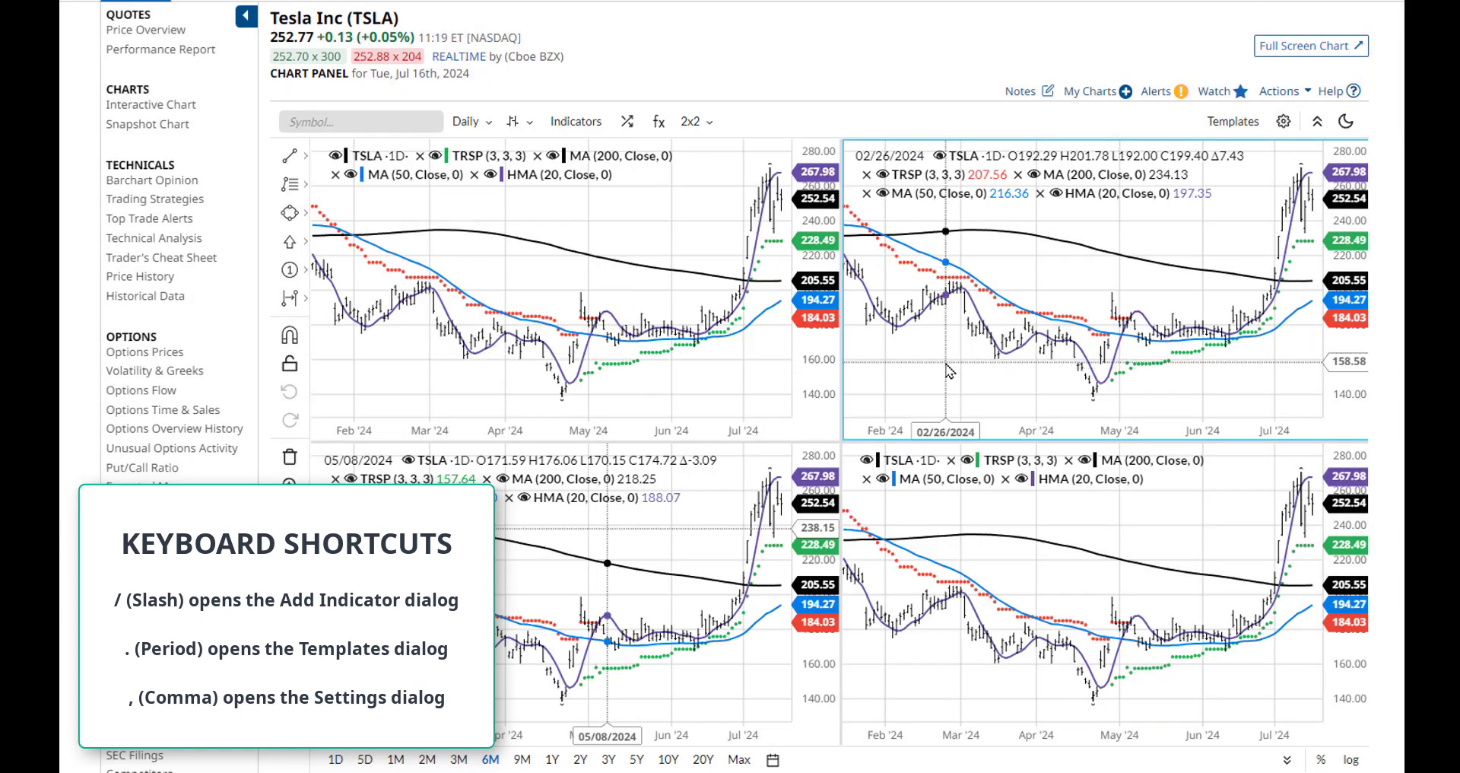
pyautogui.press('.')
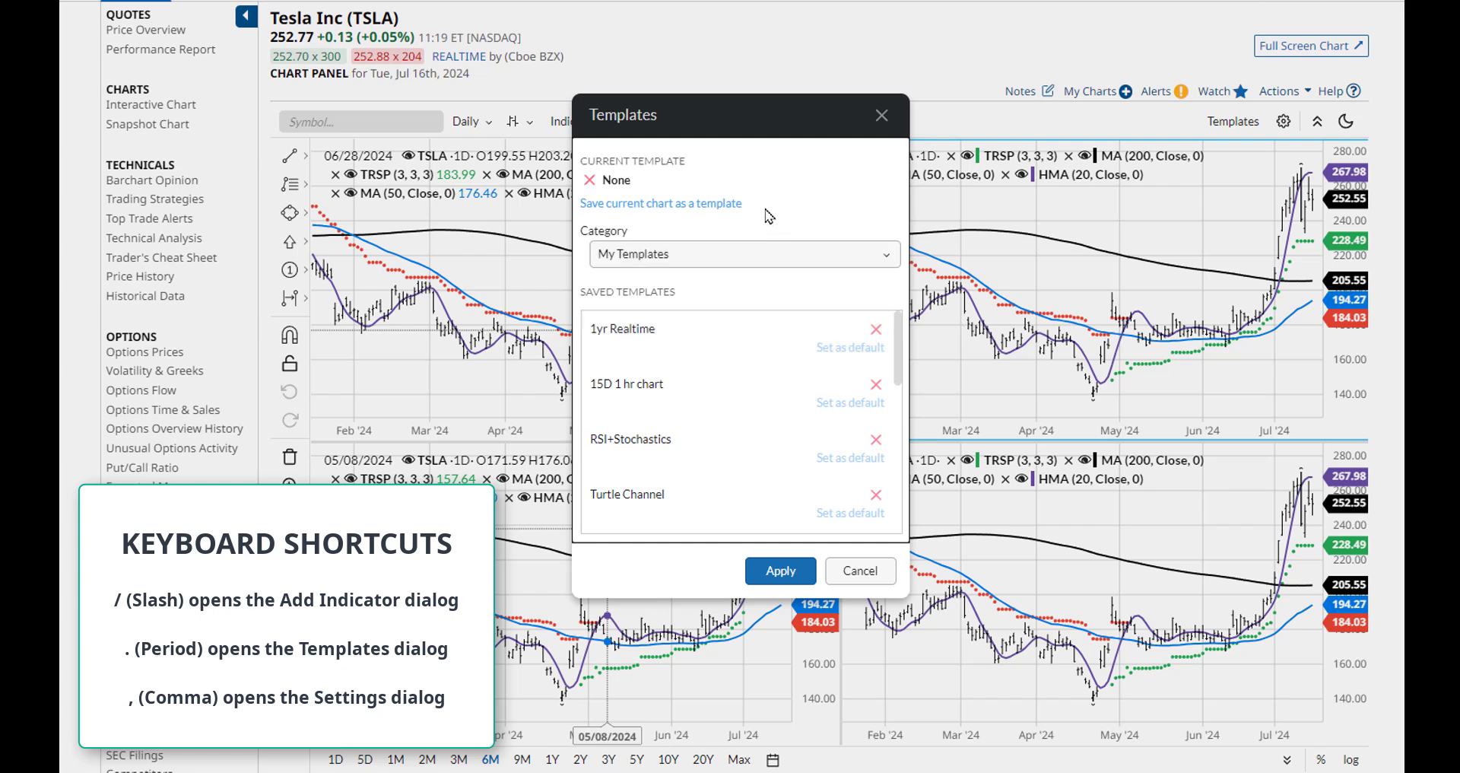
pyautogui.click(677, 461)
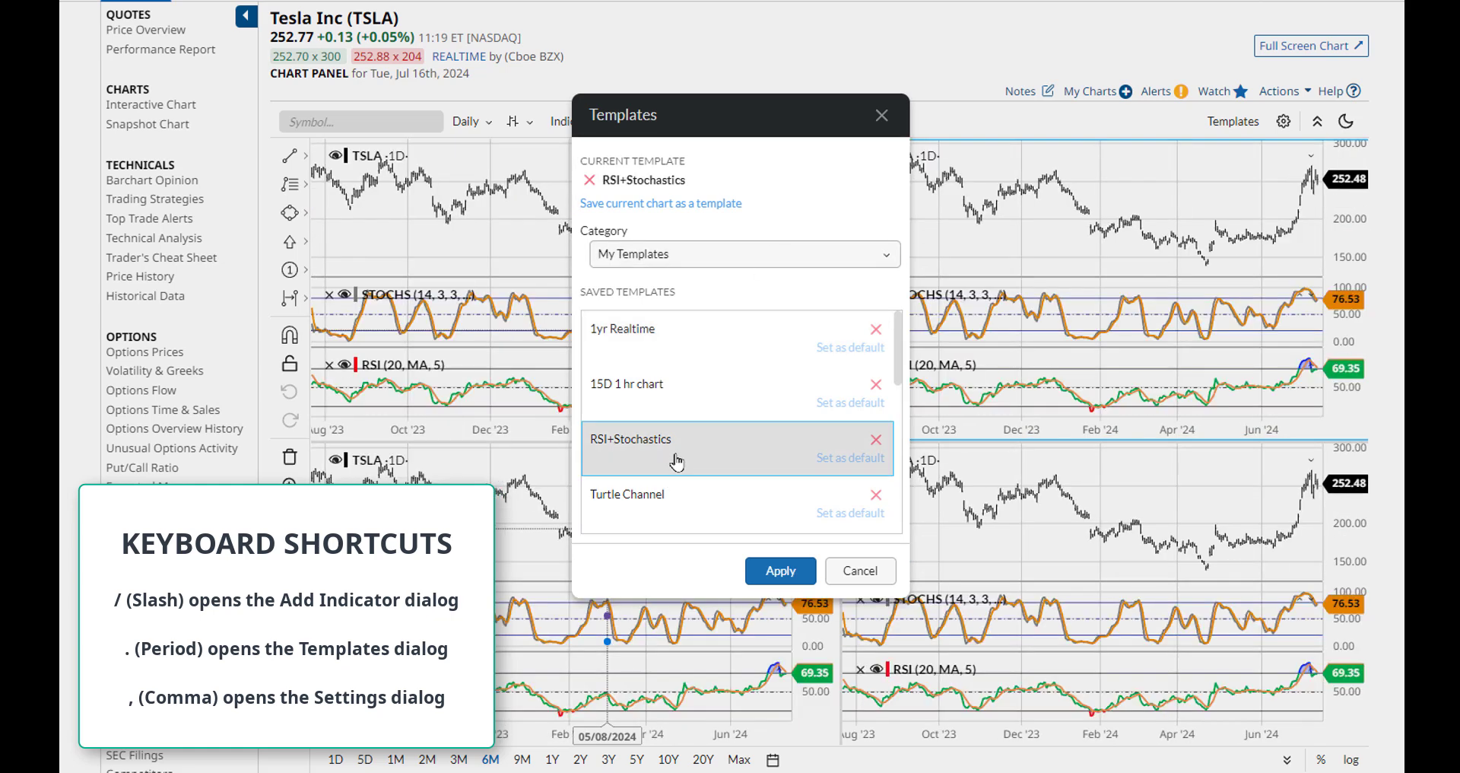
pyautogui.click(786, 576)
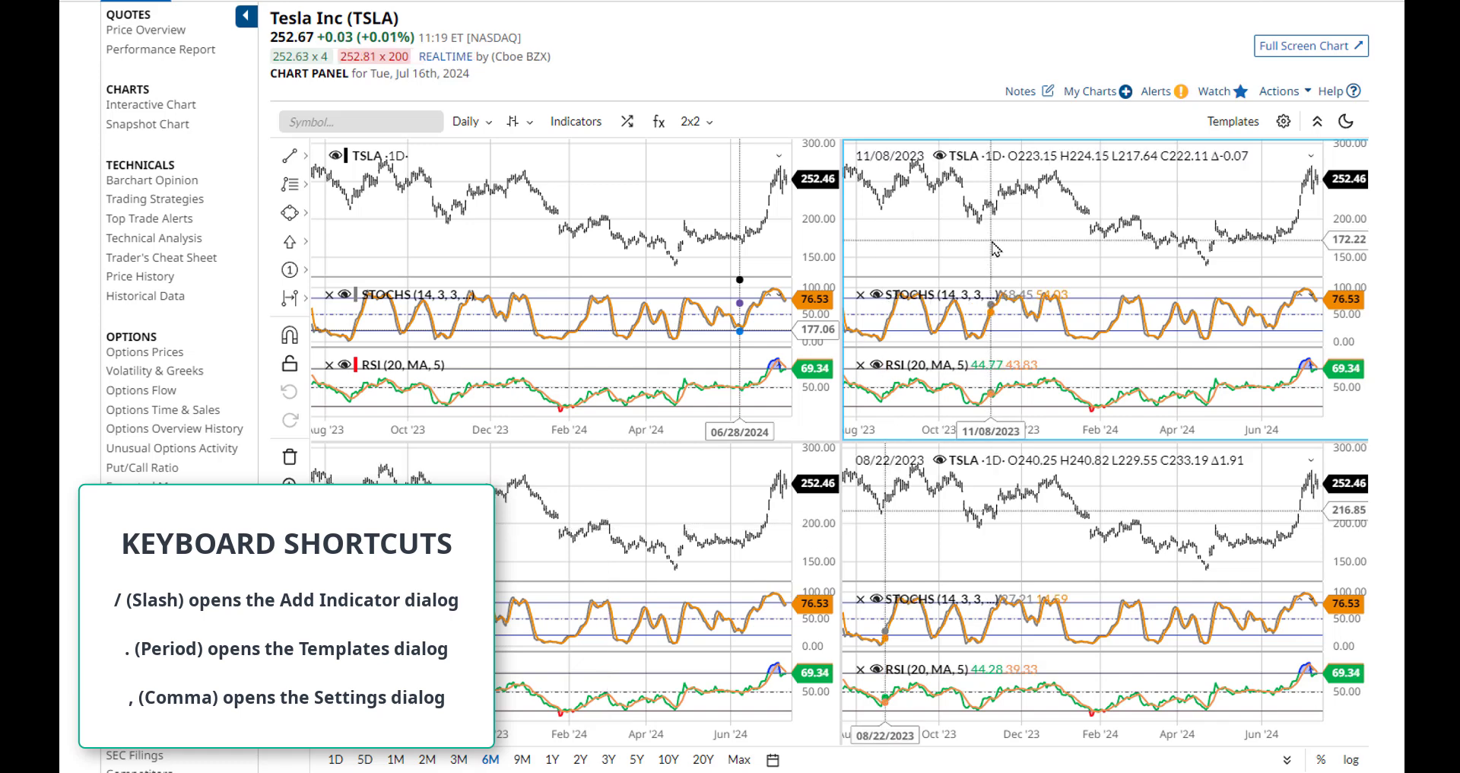
# - Remove the RSI and Stochastics studies from the top-right TSLA chart
pyautogui.press(',')
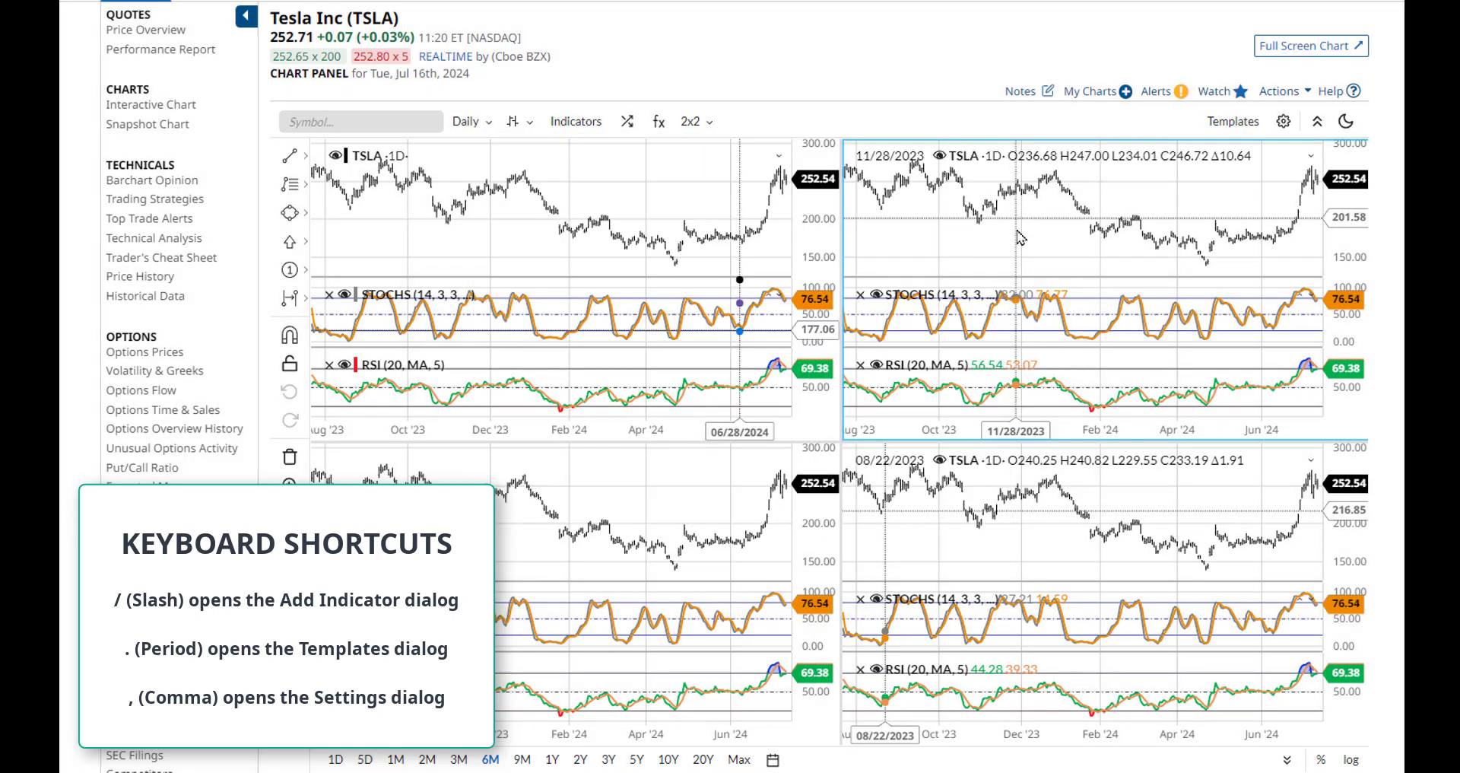
pyautogui.click(979, 156)
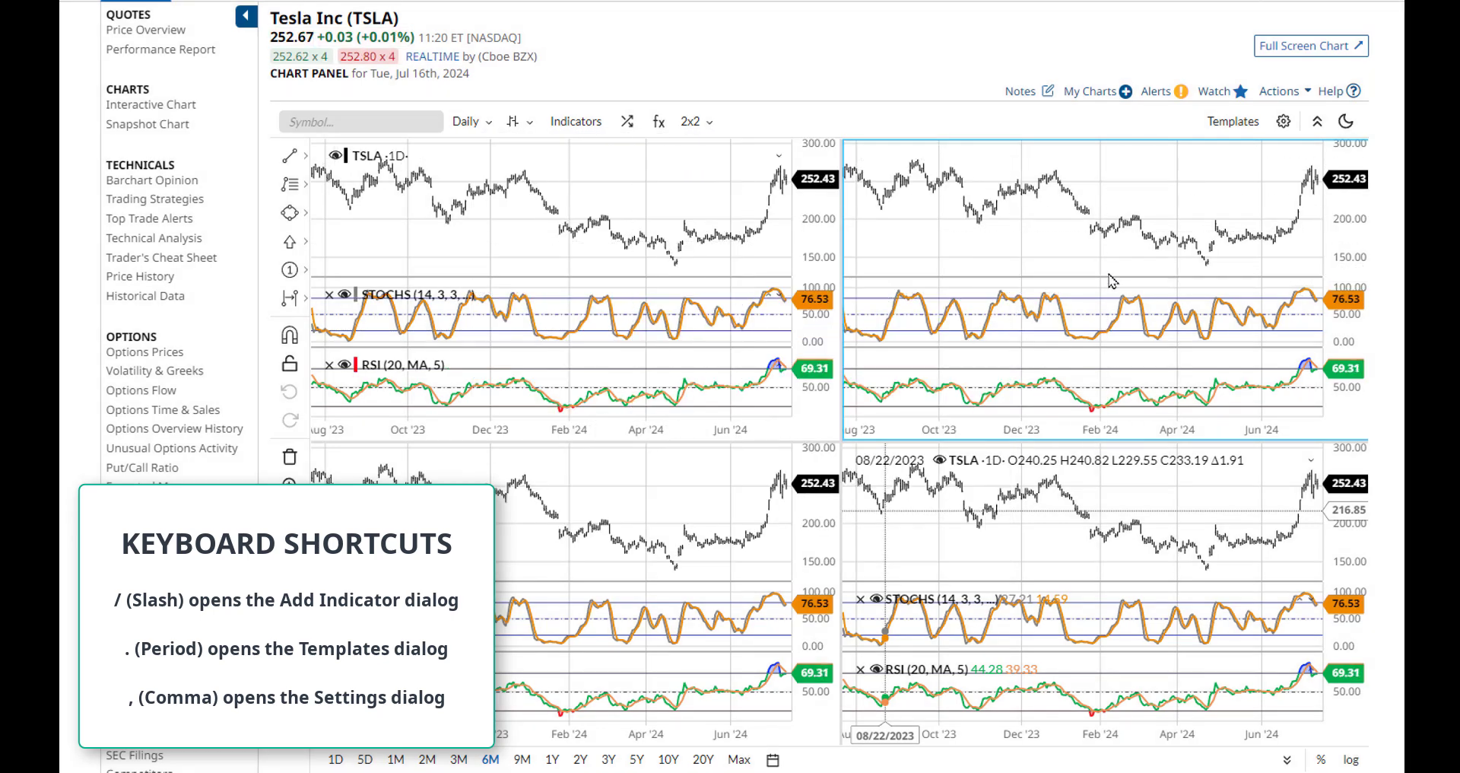
pyautogui.press(',')
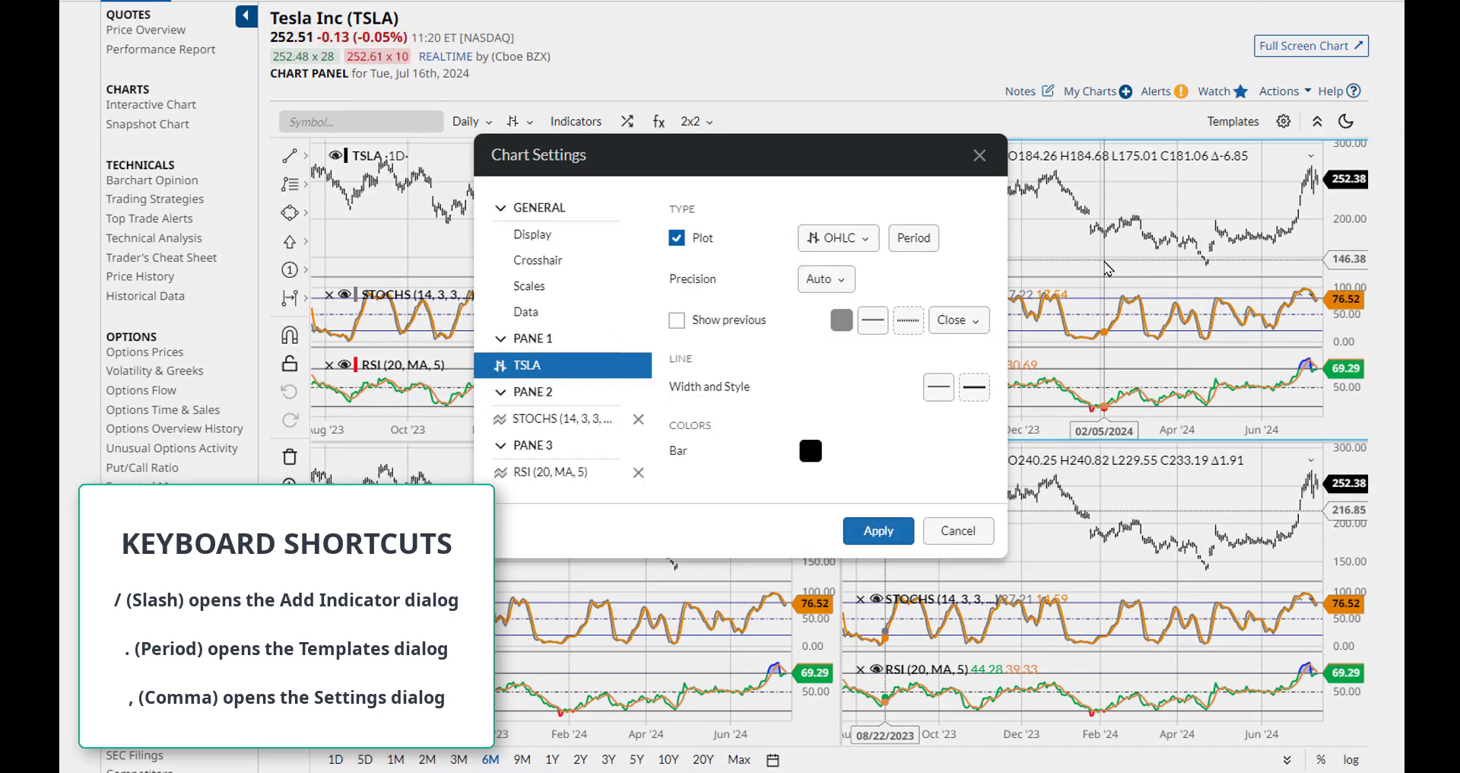
pyautogui.moveTo(844, 154); pyautogui.dragTo(623, 112)
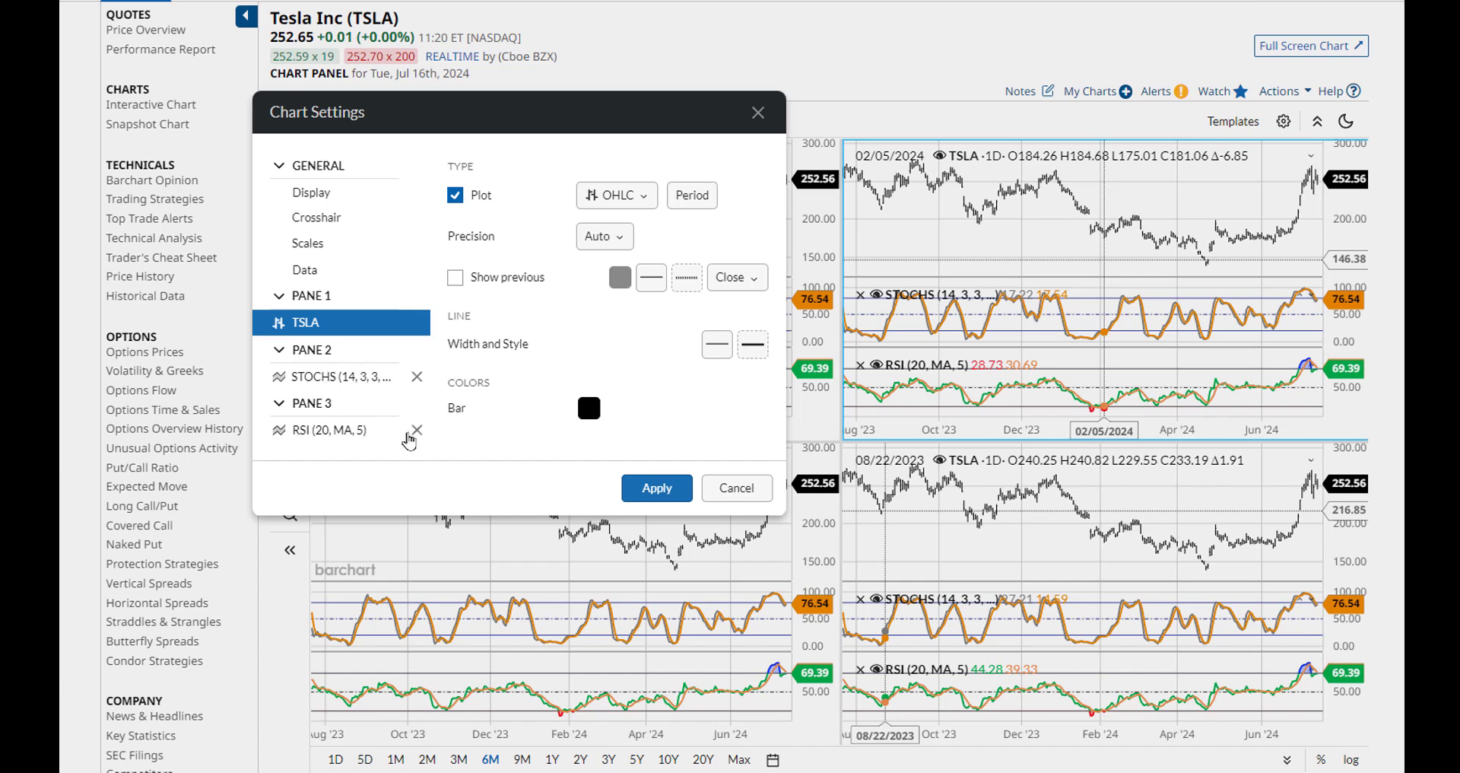
pyautogui.click(417, 430)
pyautogui.click(417, 378)
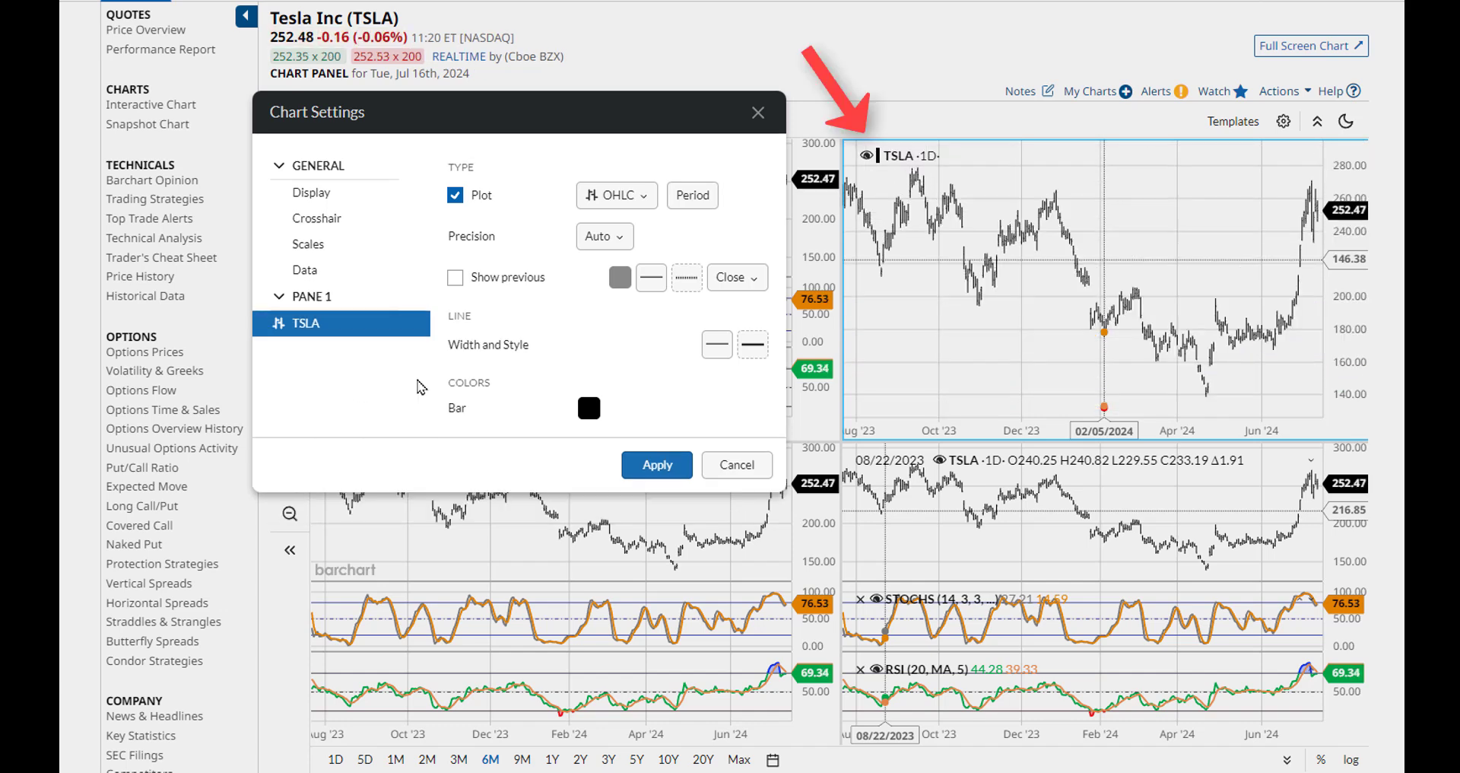
# - Set the top-right chart to candlesticks with a 2-Month period
pyautogui.click(615, 210)
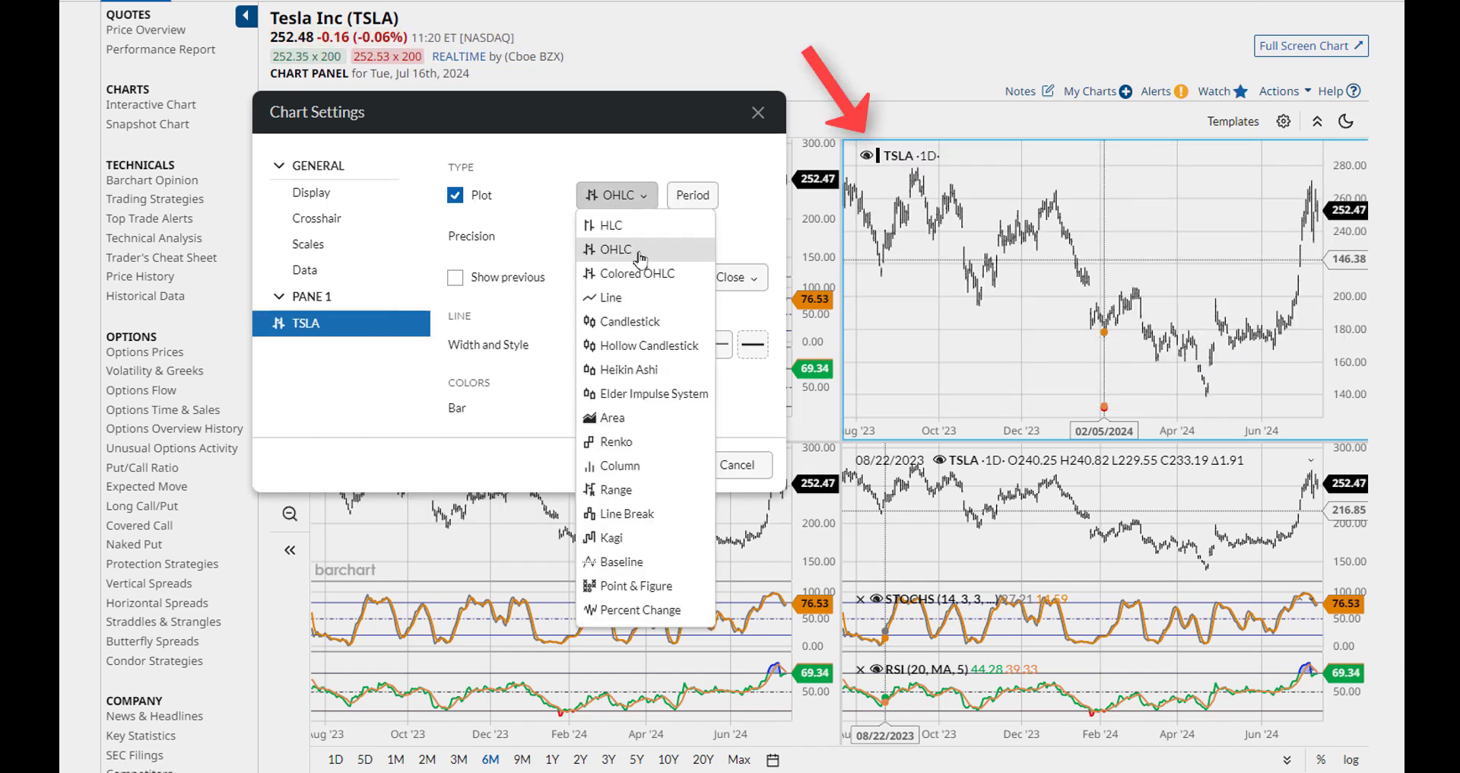
pyautogui.click(647, 325)
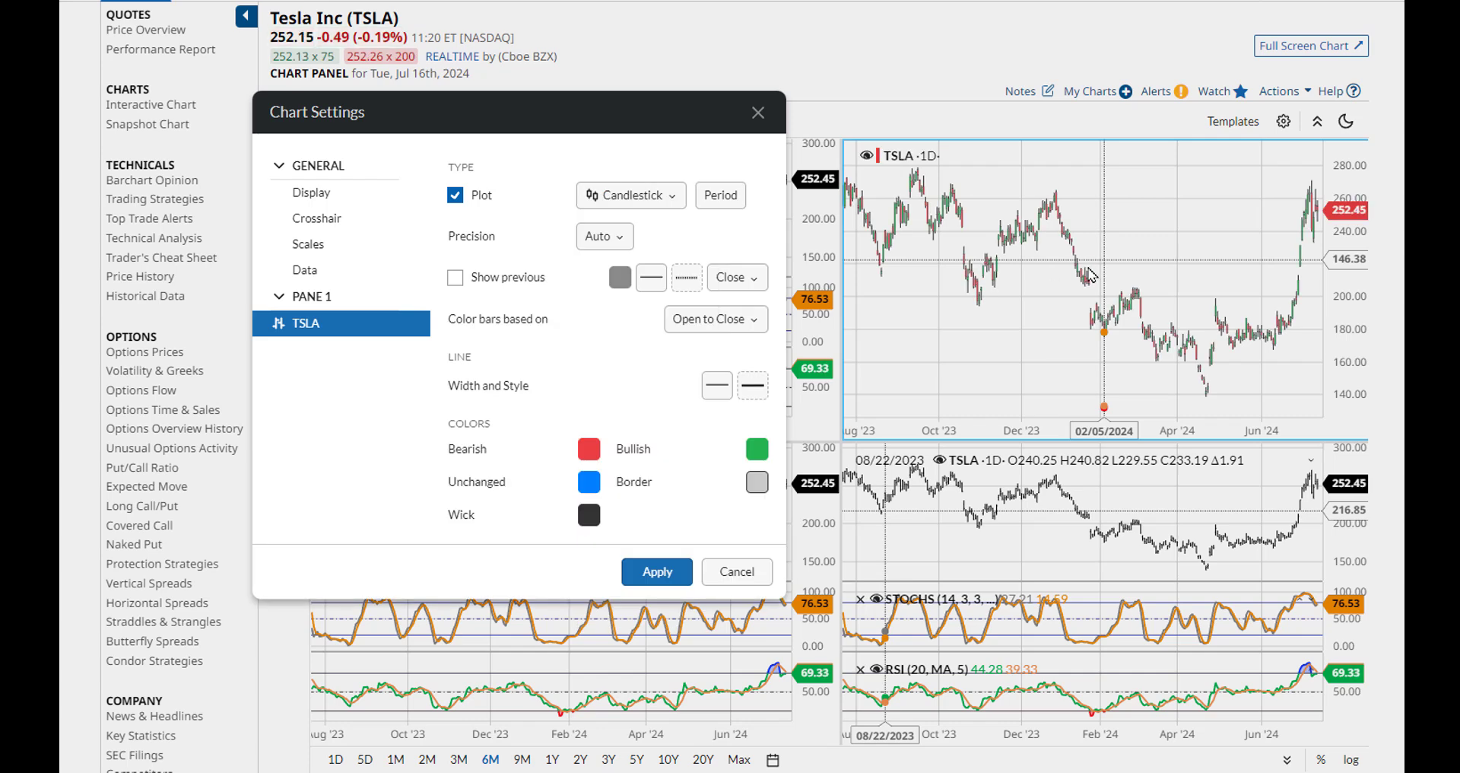
pyautogui.click(720, 195)
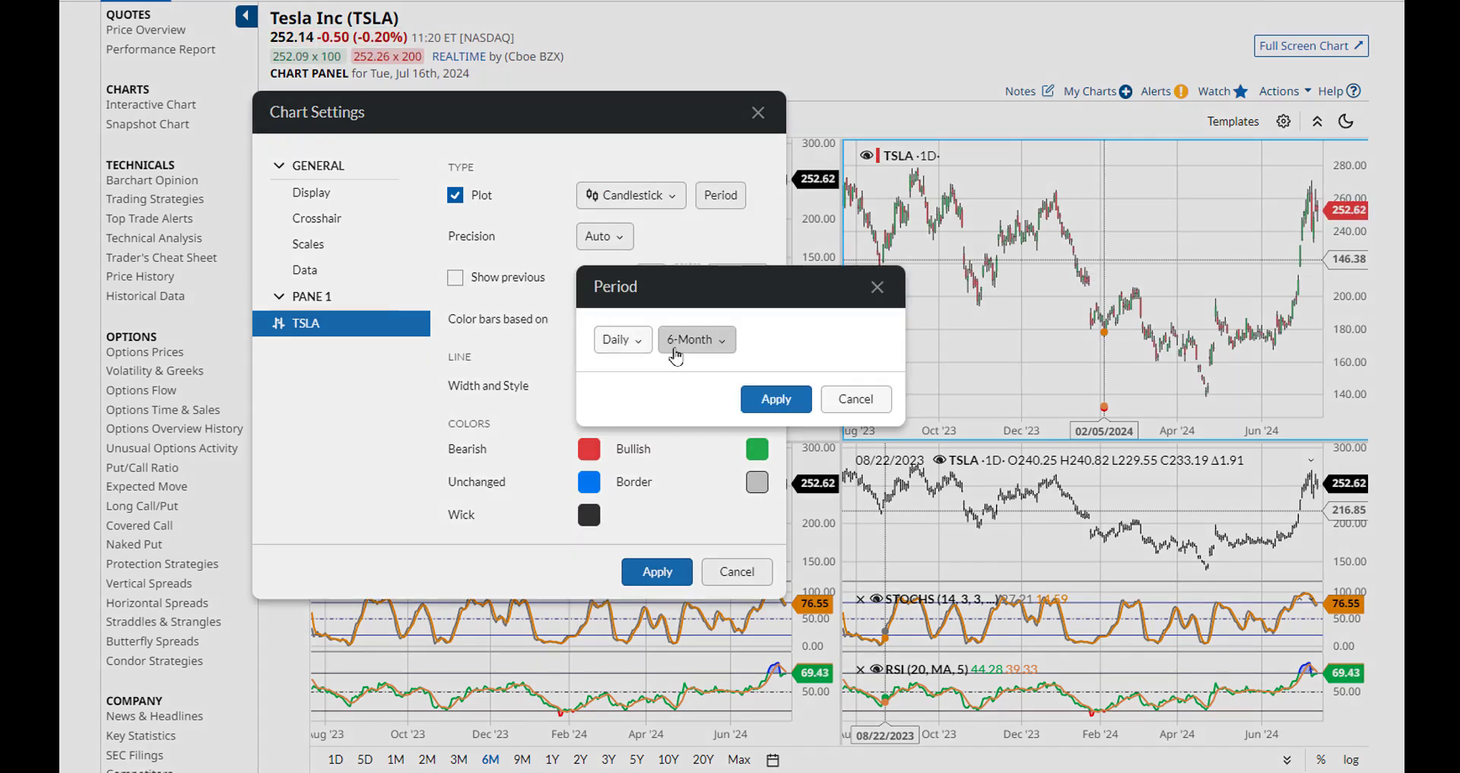
pyautogui.click(687, 344)
pyautogui.click(686, 395)
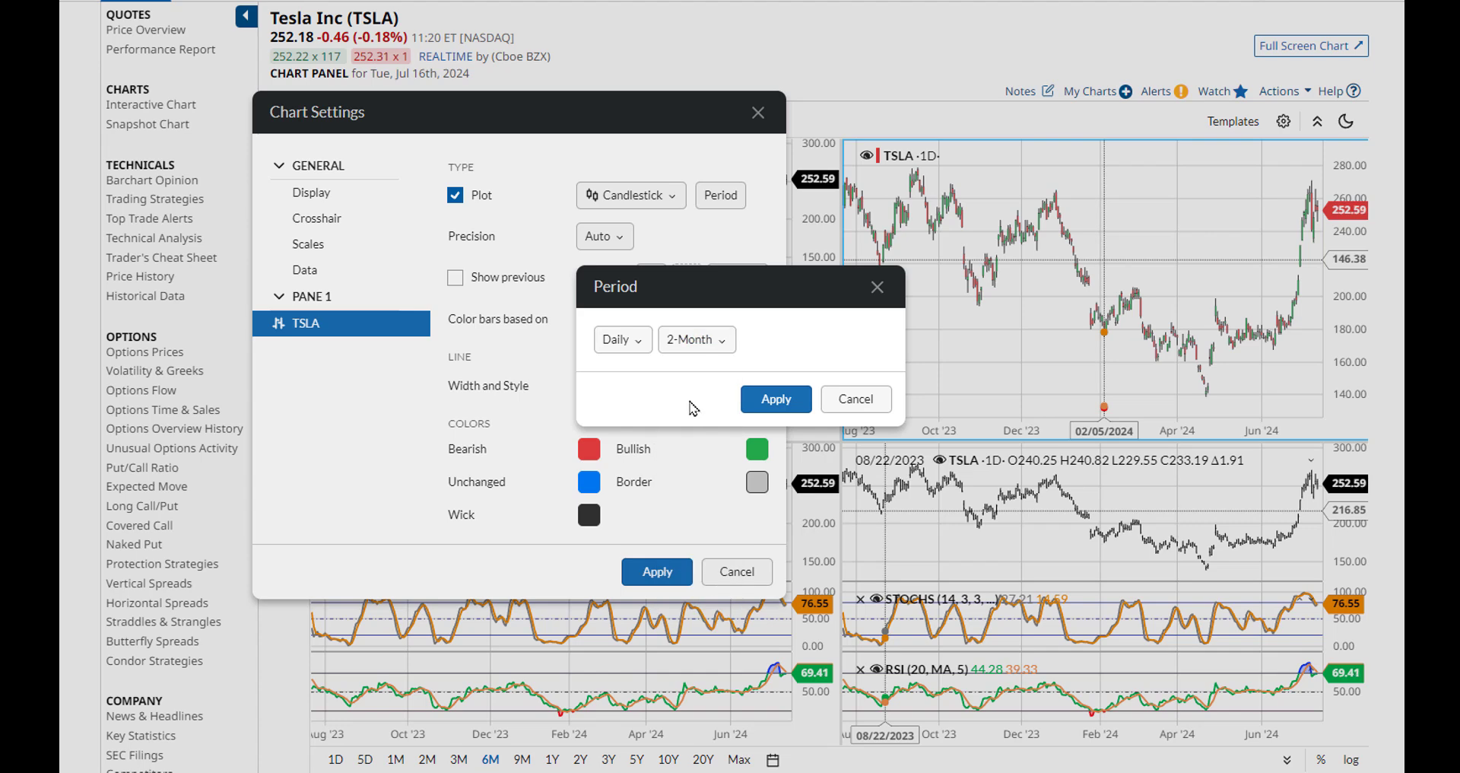
pyautogui.click(775, 399)
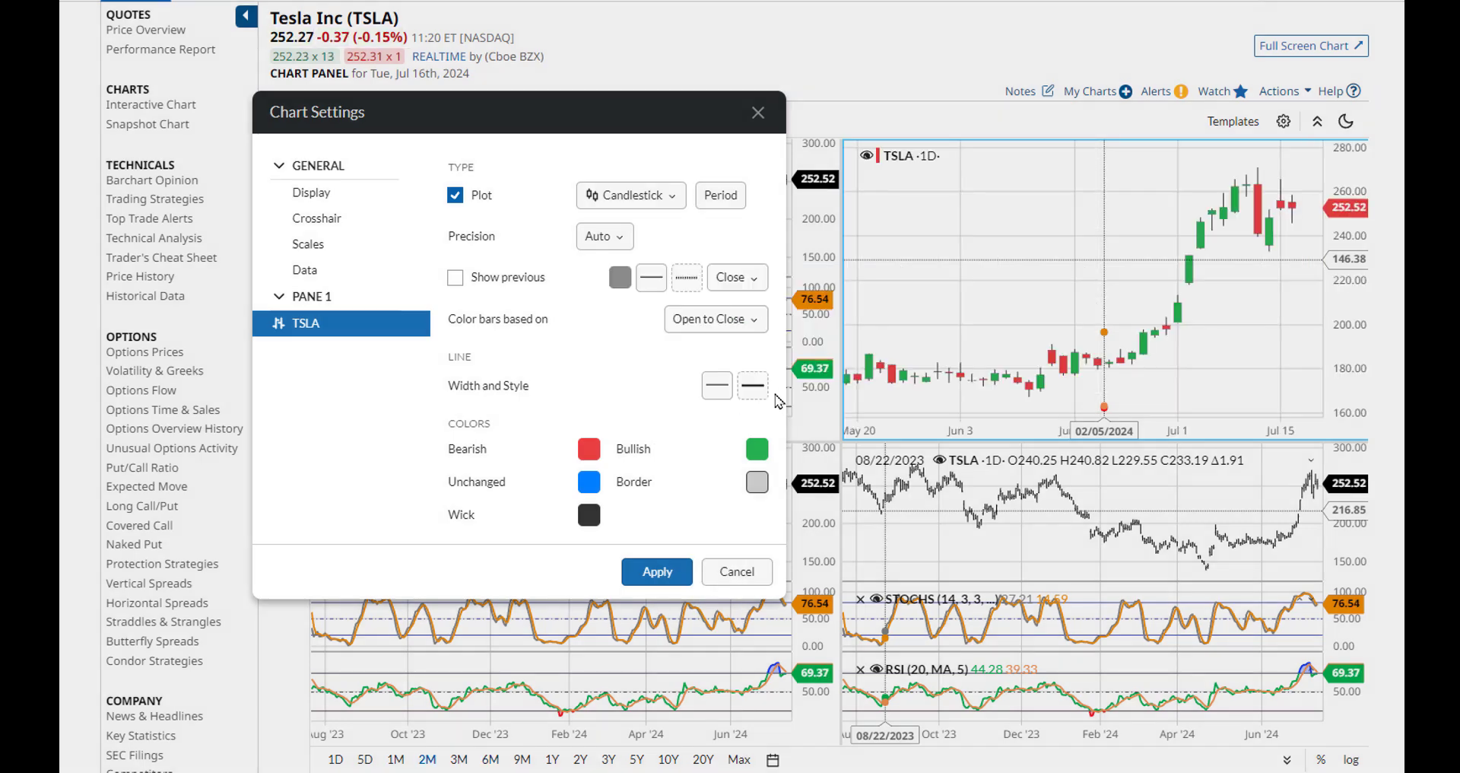
pyautogui.click(758, 113)
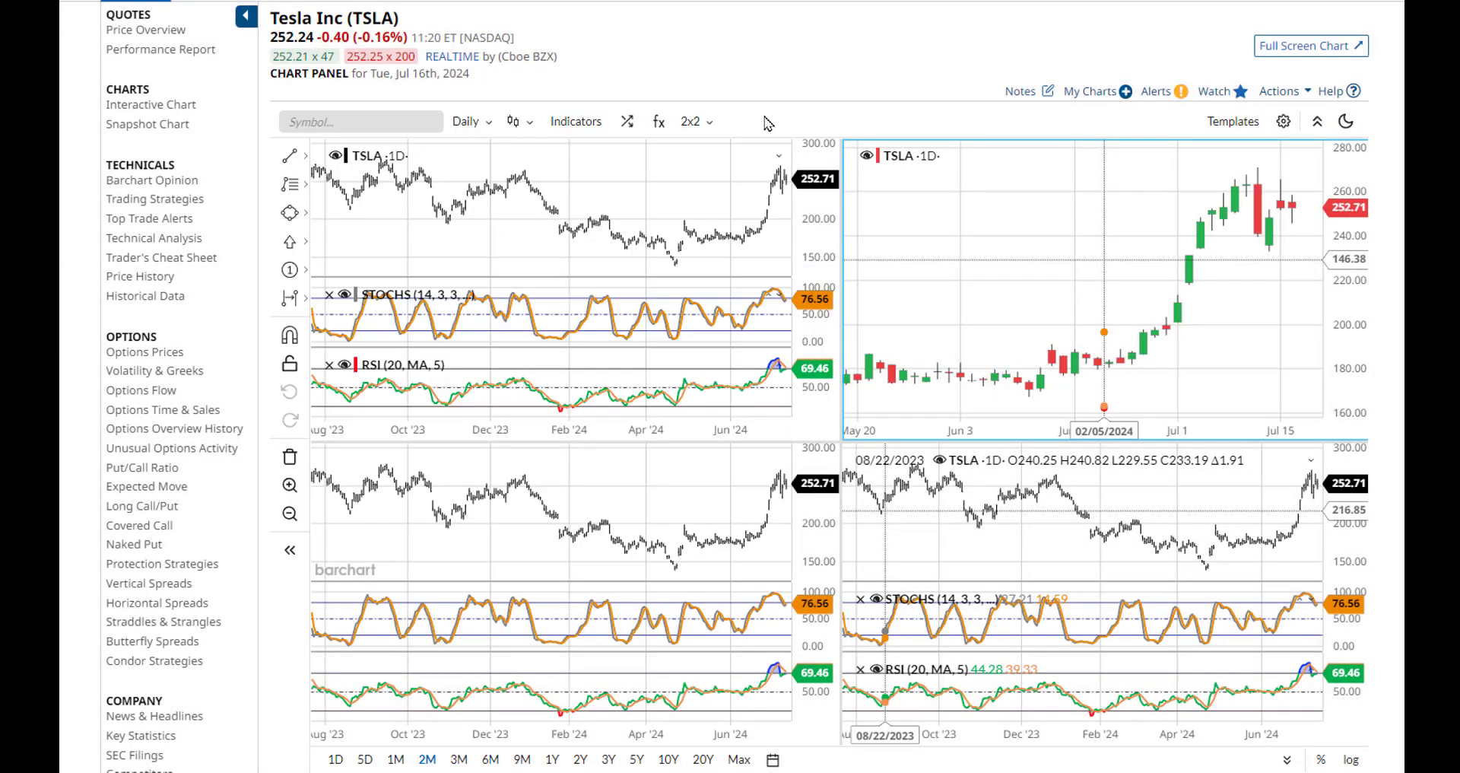
# - Switch the layout to 1x1, then back to the 2x2 grid of TSLA charts
pyautogui.click(694, 123)
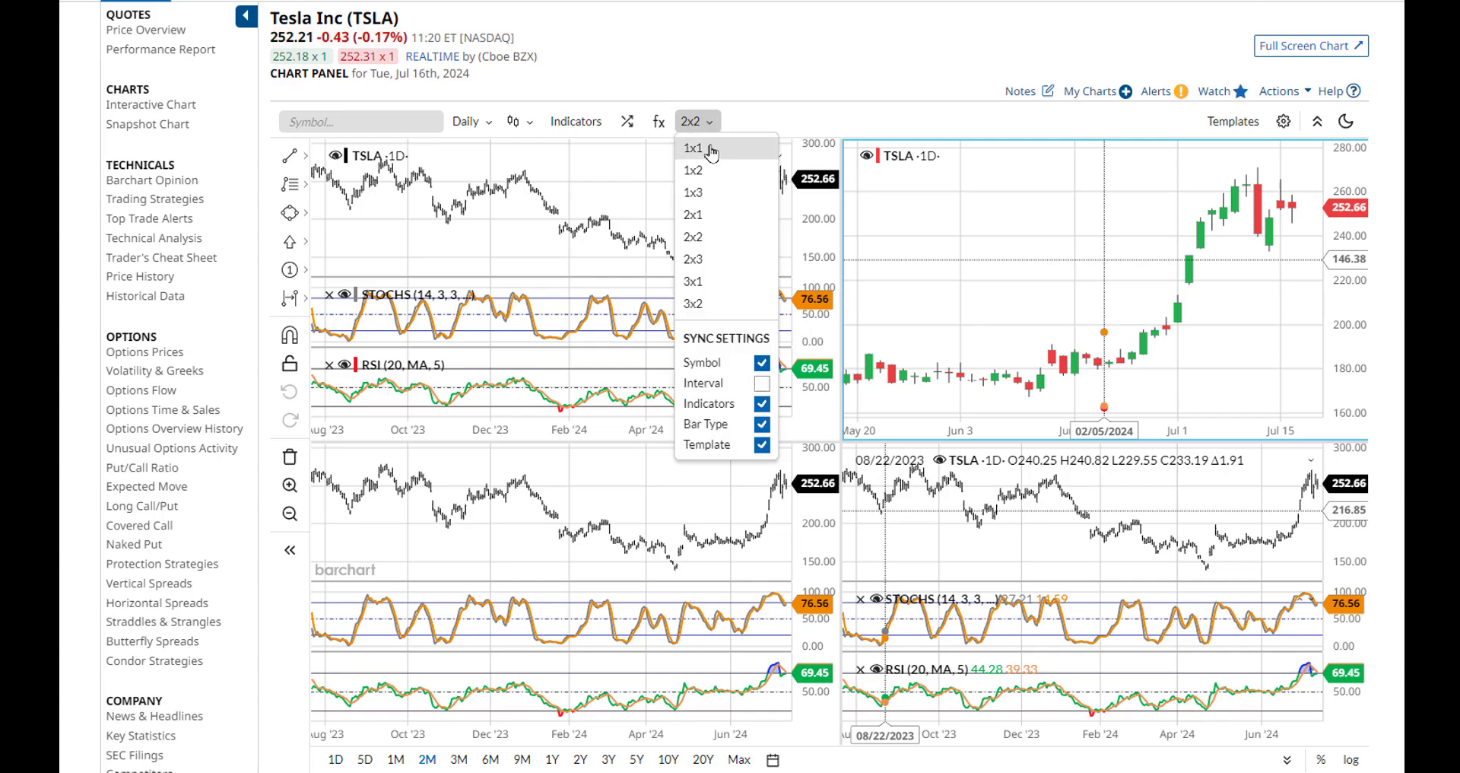
pyautogui.click(693, 147)
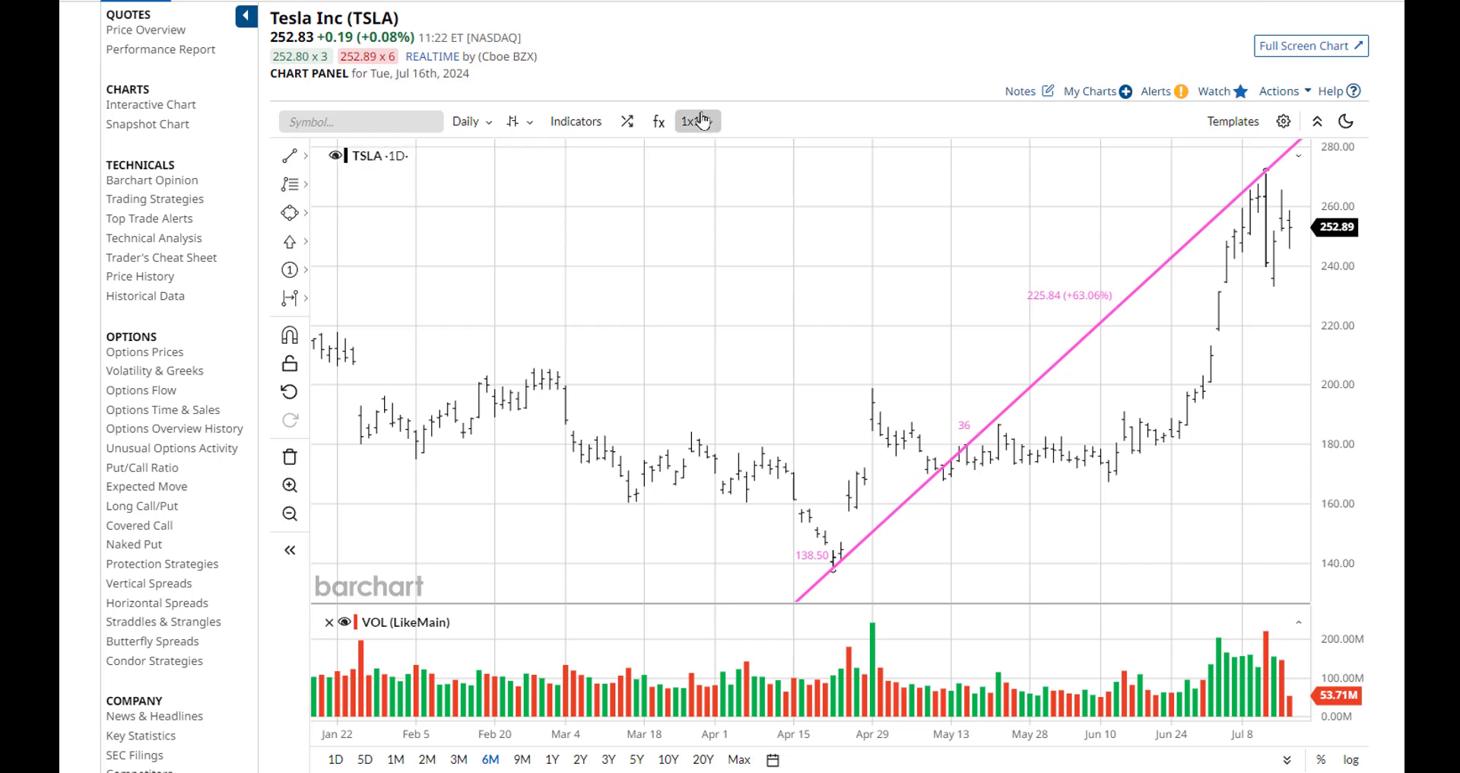
pyautogui.click(701, 124)
pyautogui.click(721, 237)
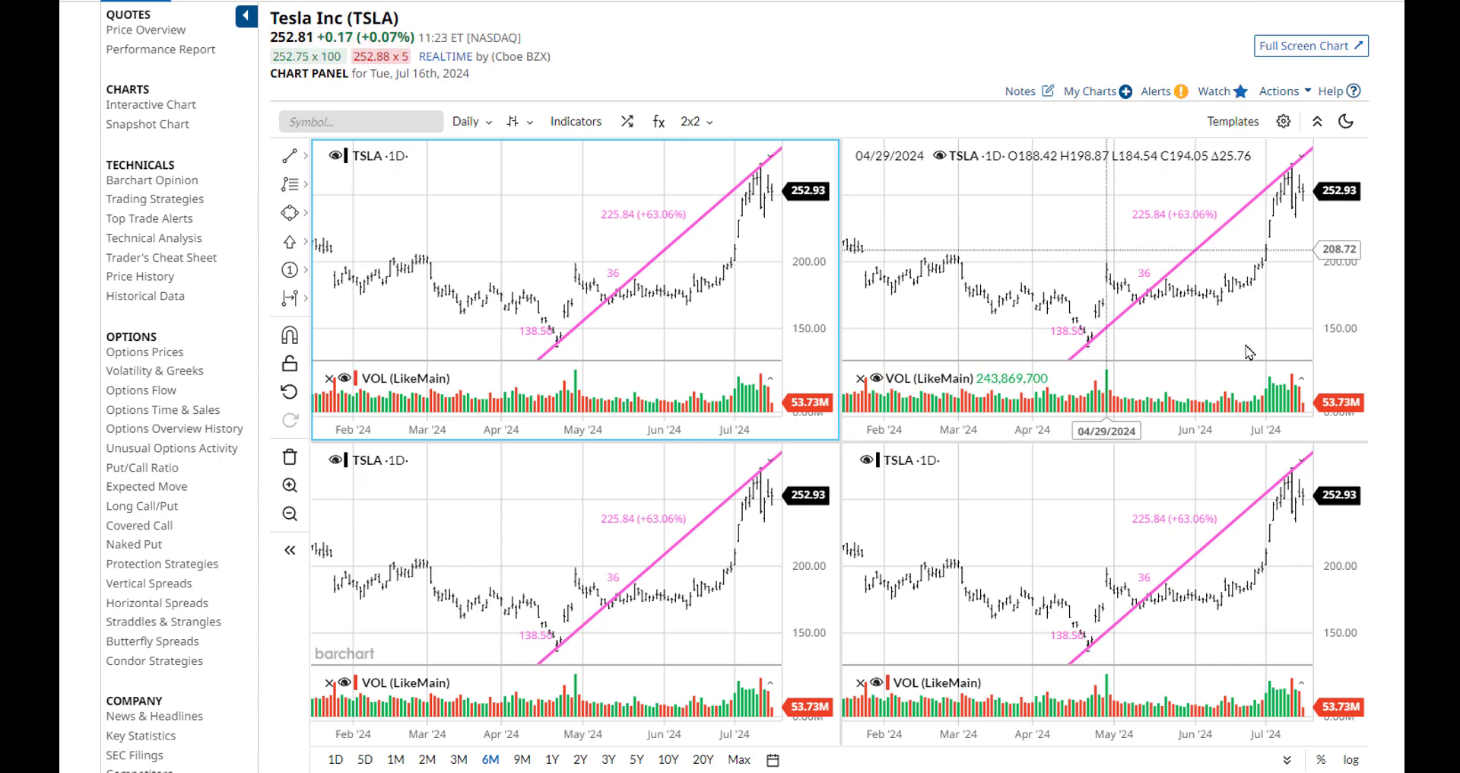
# - Move the top-right trend line and delete the bottom-left chart's trend line
pyautogui.moveTo(1190, 265); pyautogui.dragTo(1047, 332)
pyautogui.click(684, 536)
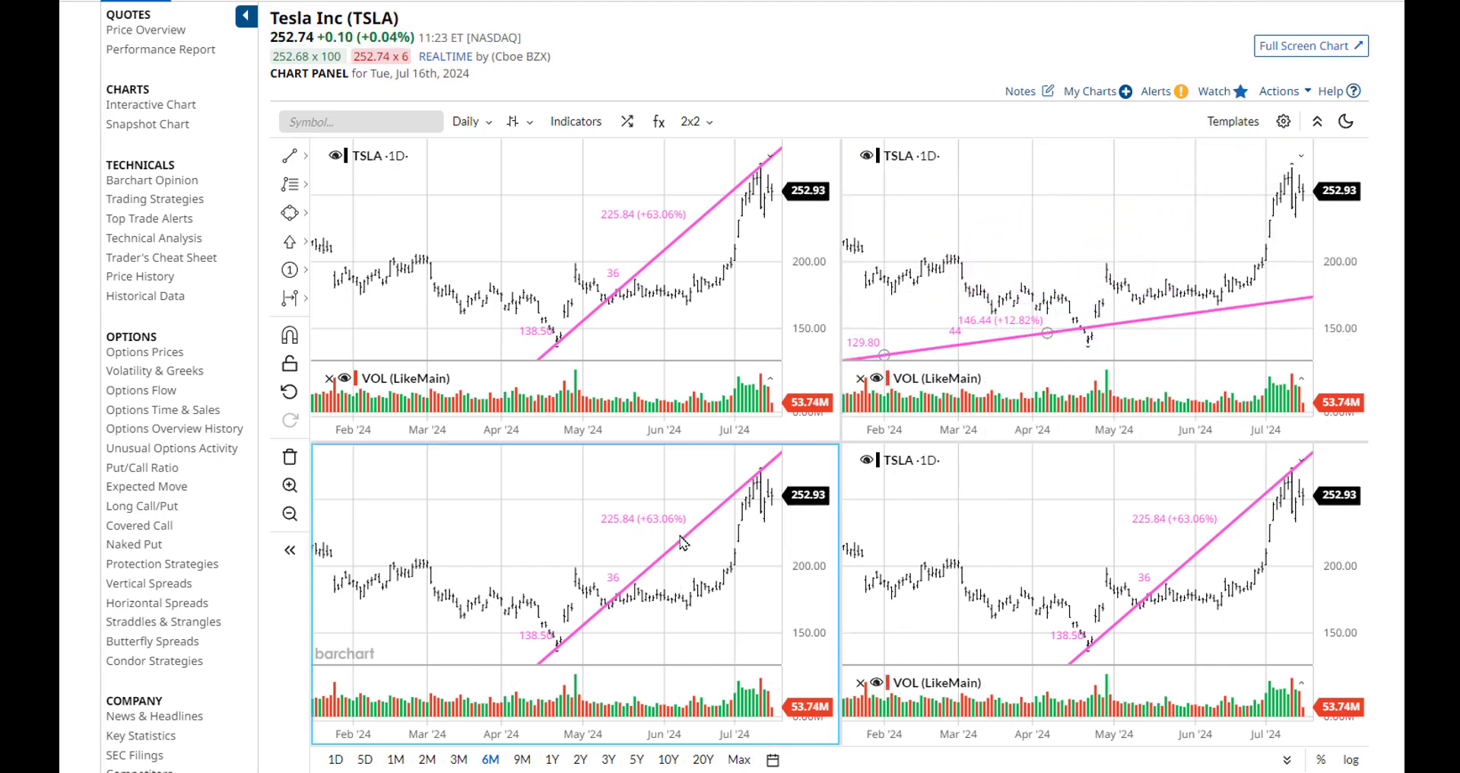
pyautogui.press('Delete')
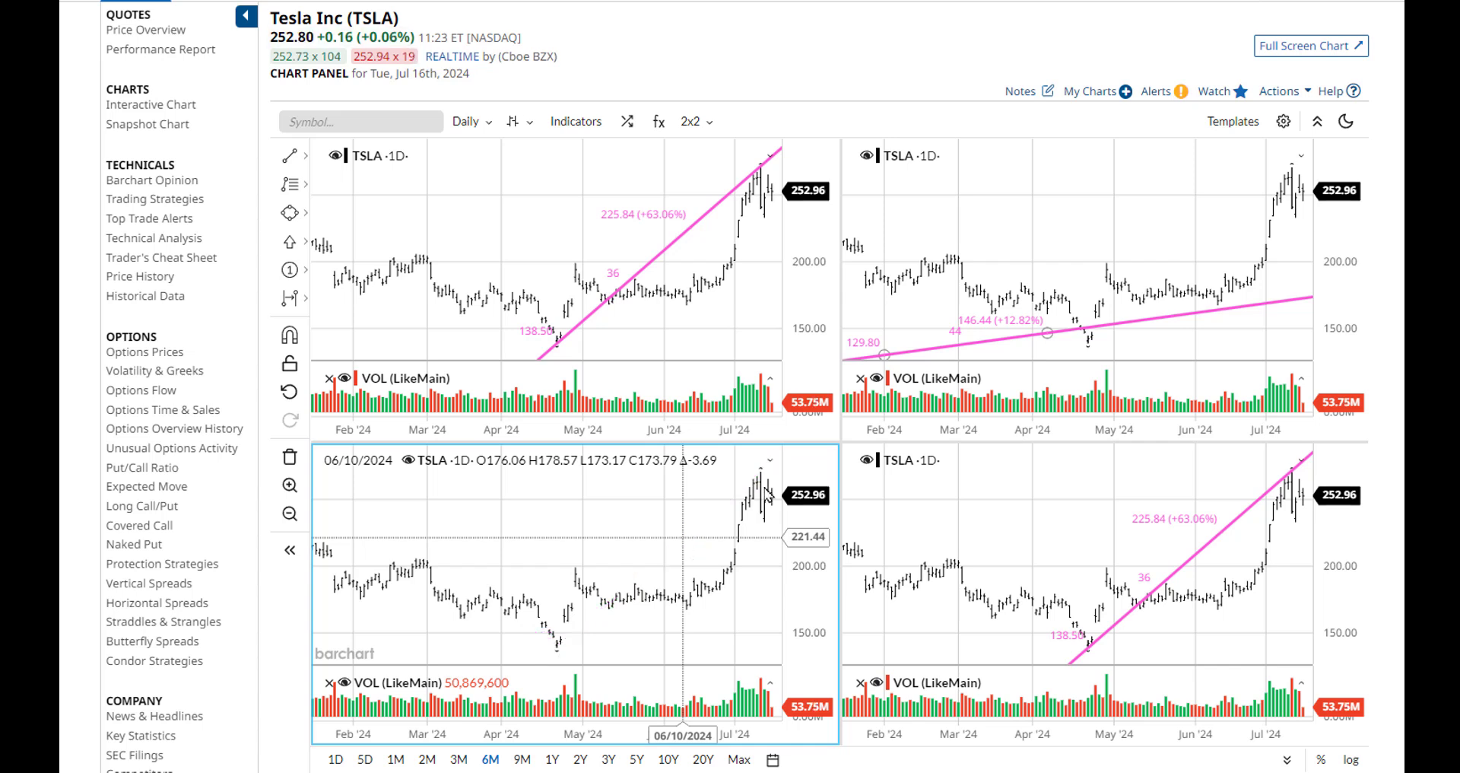
# - Recolour the top-left trend line teal and switch to a 1x1 layout
pyautogui.click(695, 235)
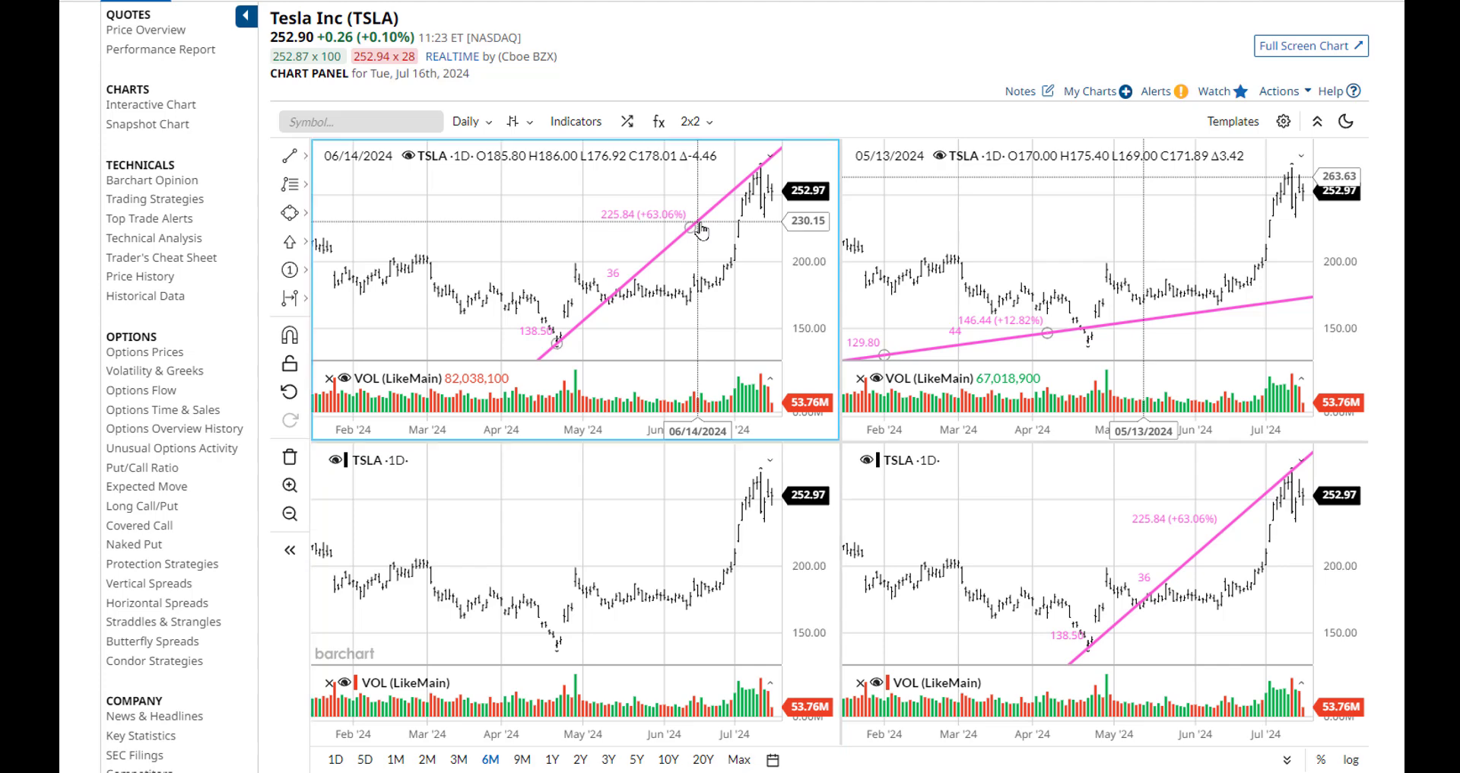
pyautogui.click(687, 228)
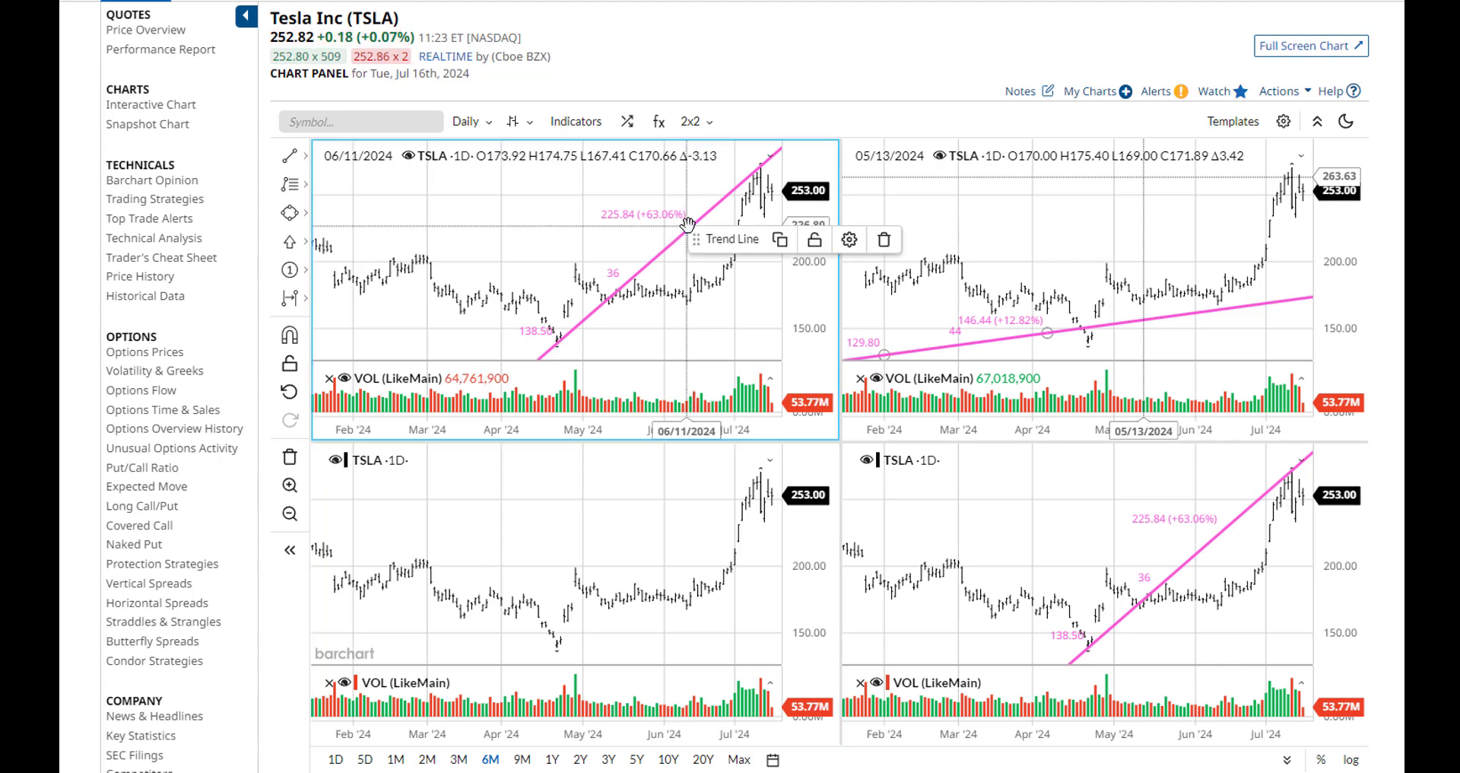
pyautogui.click(850, 240)
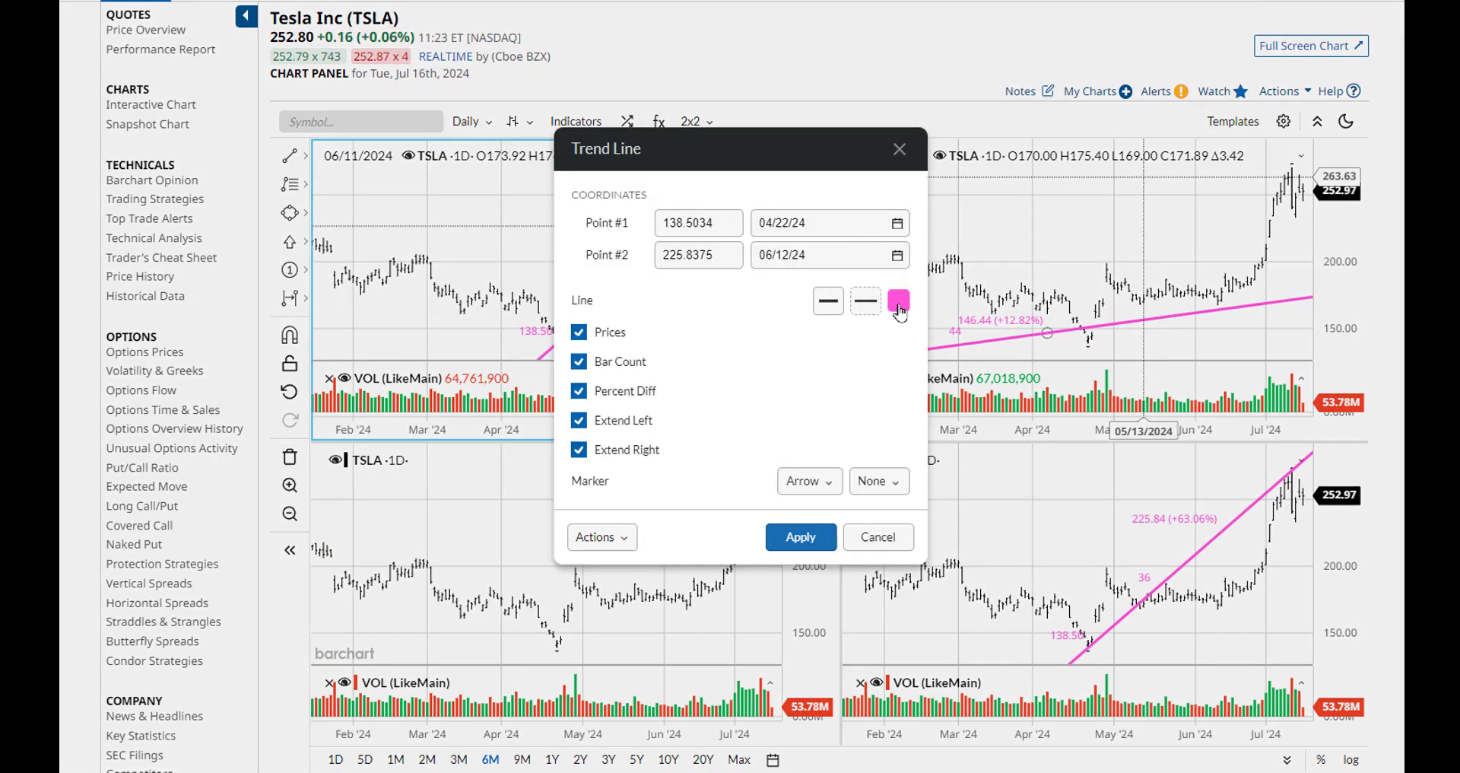
pyautogui.click(899, 302)
pyautogui.click(1060, 429)
pyautogui.click(801, 537)
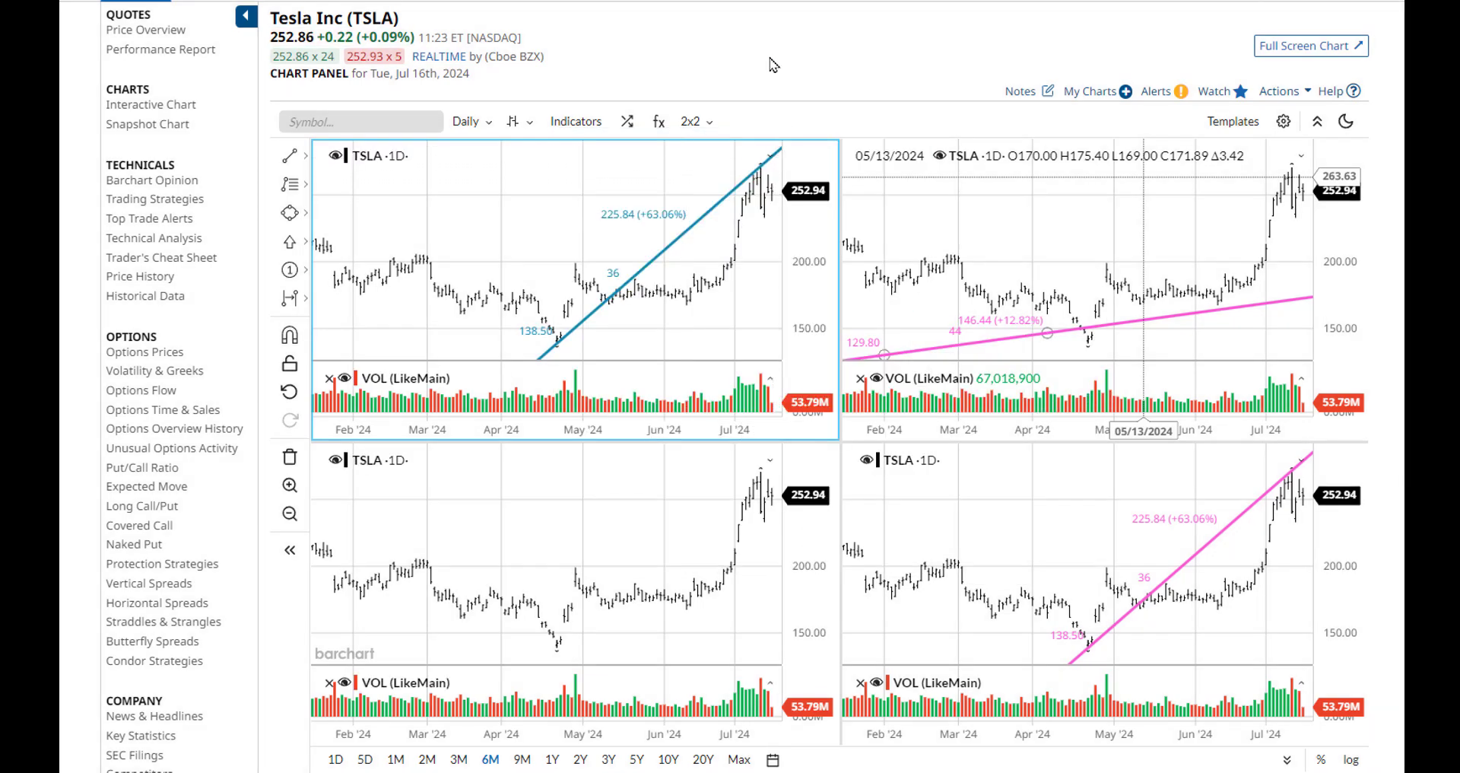
pyautogui.click(694, 121)
pyautogui.click(720, 149)
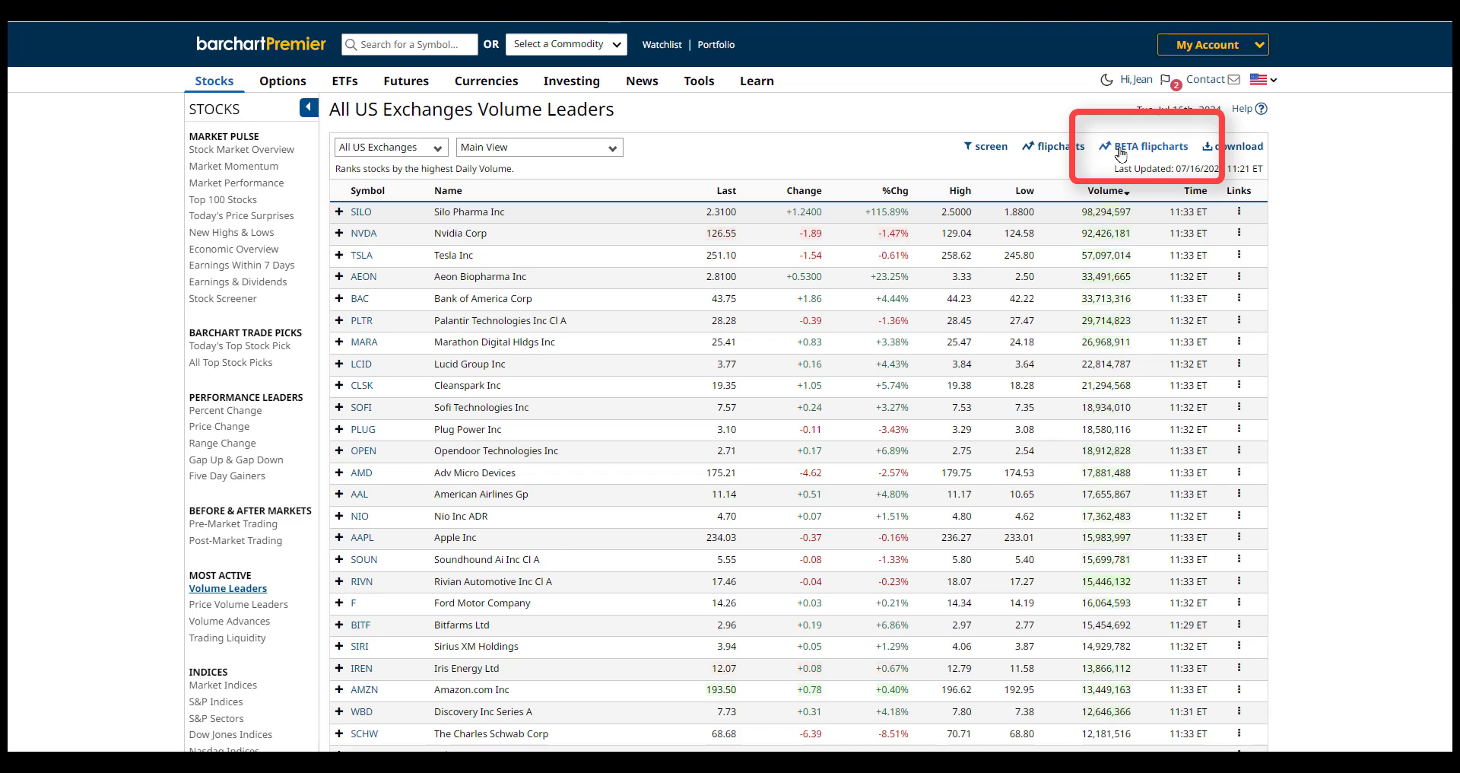
# - Open the US volume leaders in the BETA flipcharts view, starting with SILO
pyautogui.click(1121, 153)
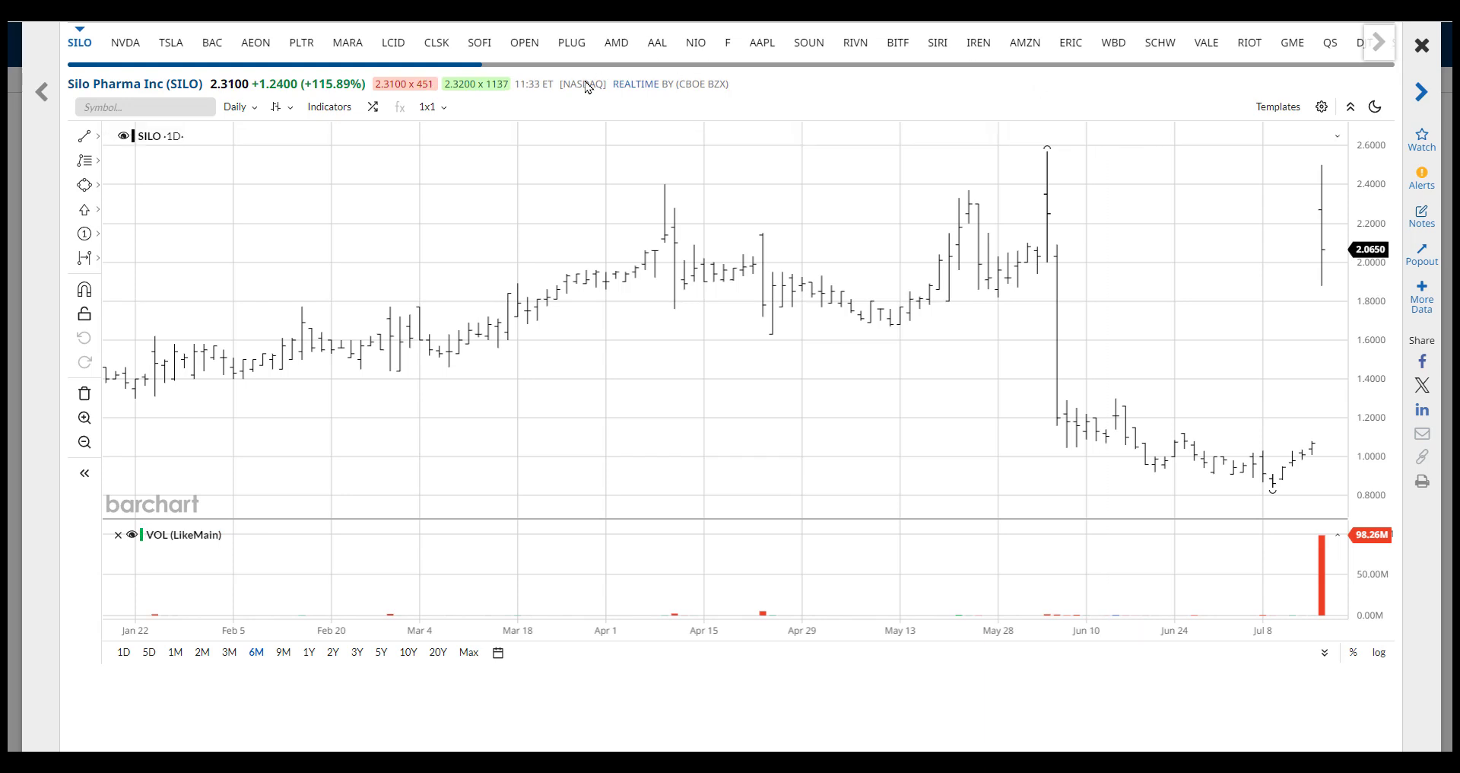
# - Set the flipchart layout to 2x2, showing SILO, NVDA, TSLA and BAC
pyautogui.click(432, 107)
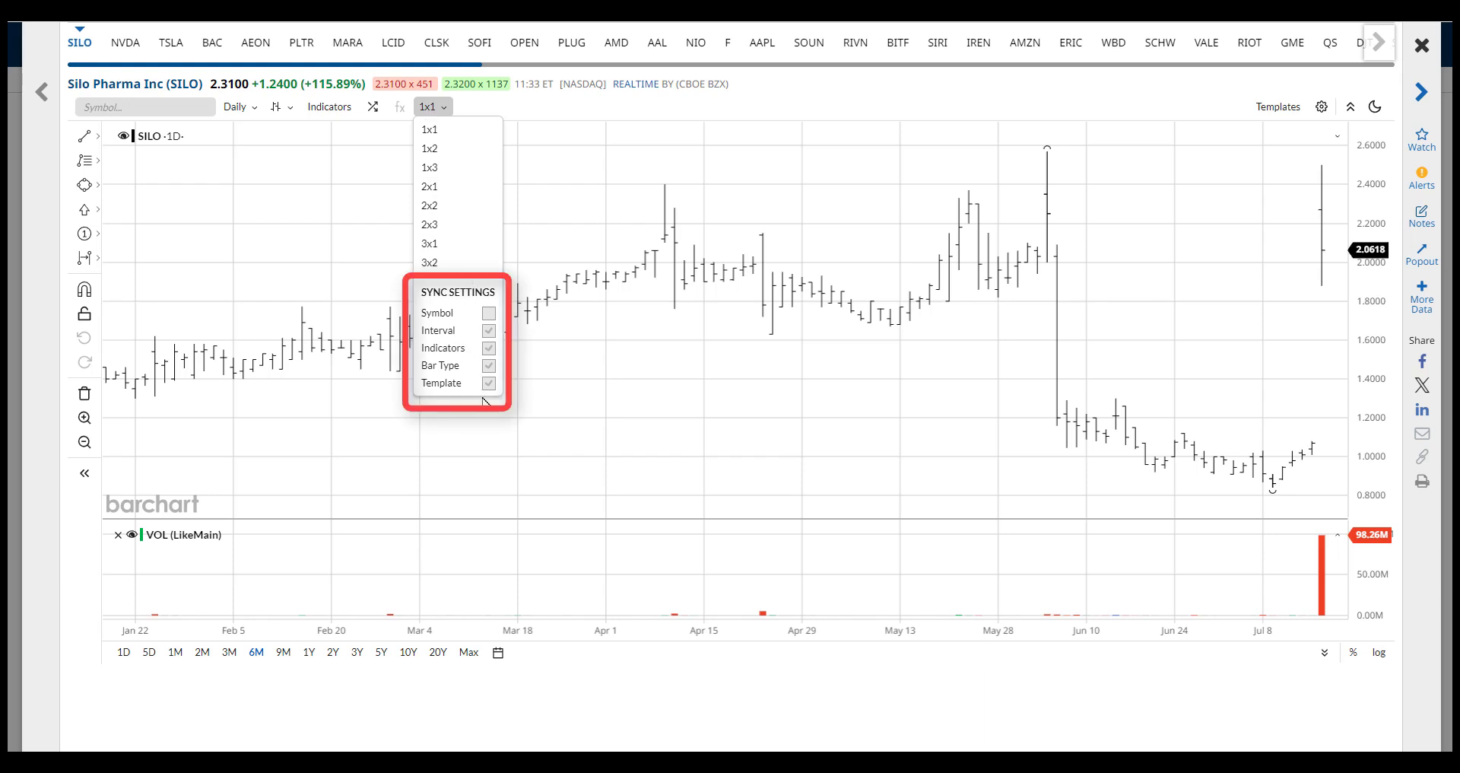
pyautogui.click(449, 207)
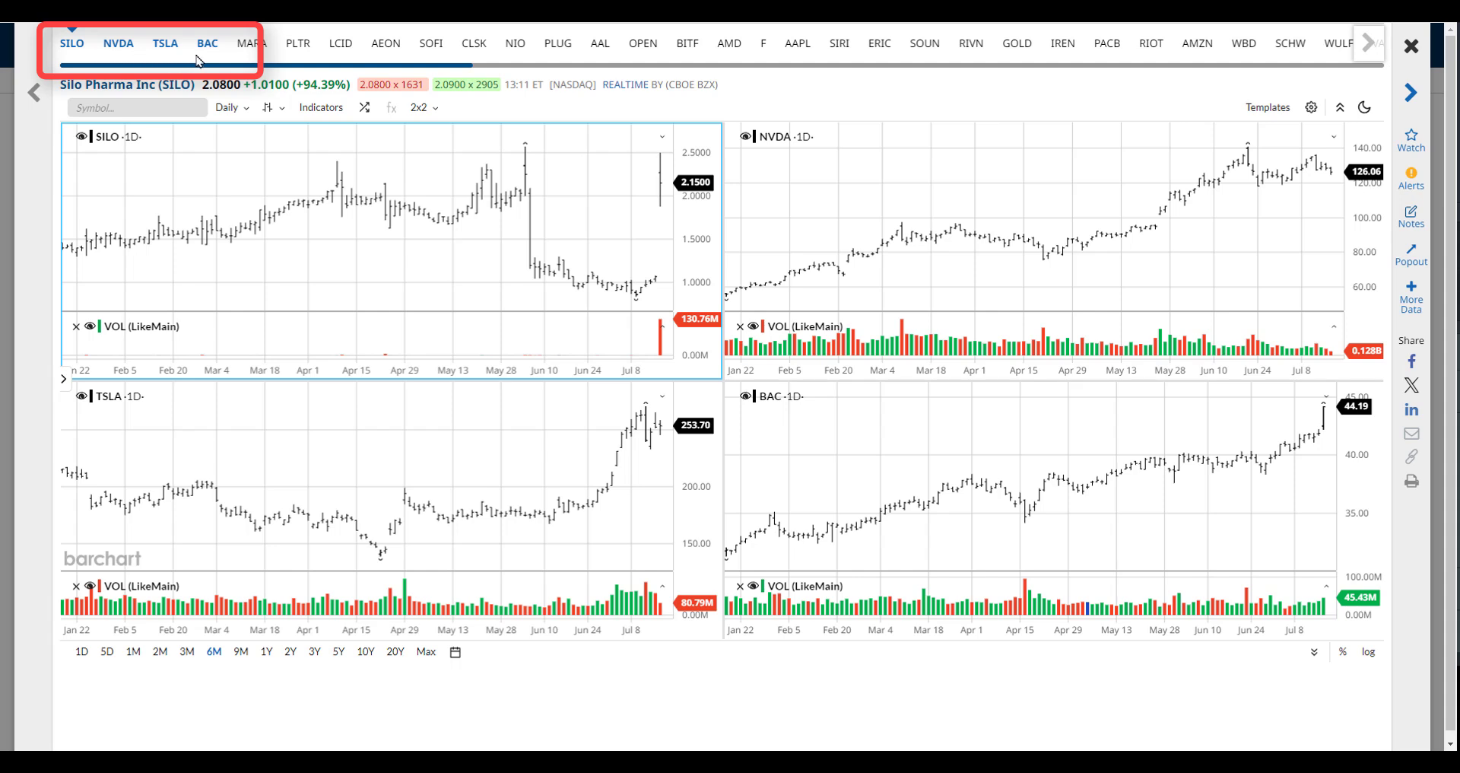
# - Page the flipcharts forward to the MARA, PLTR, LCID and AEON group
pyautogui.click(249, 49)
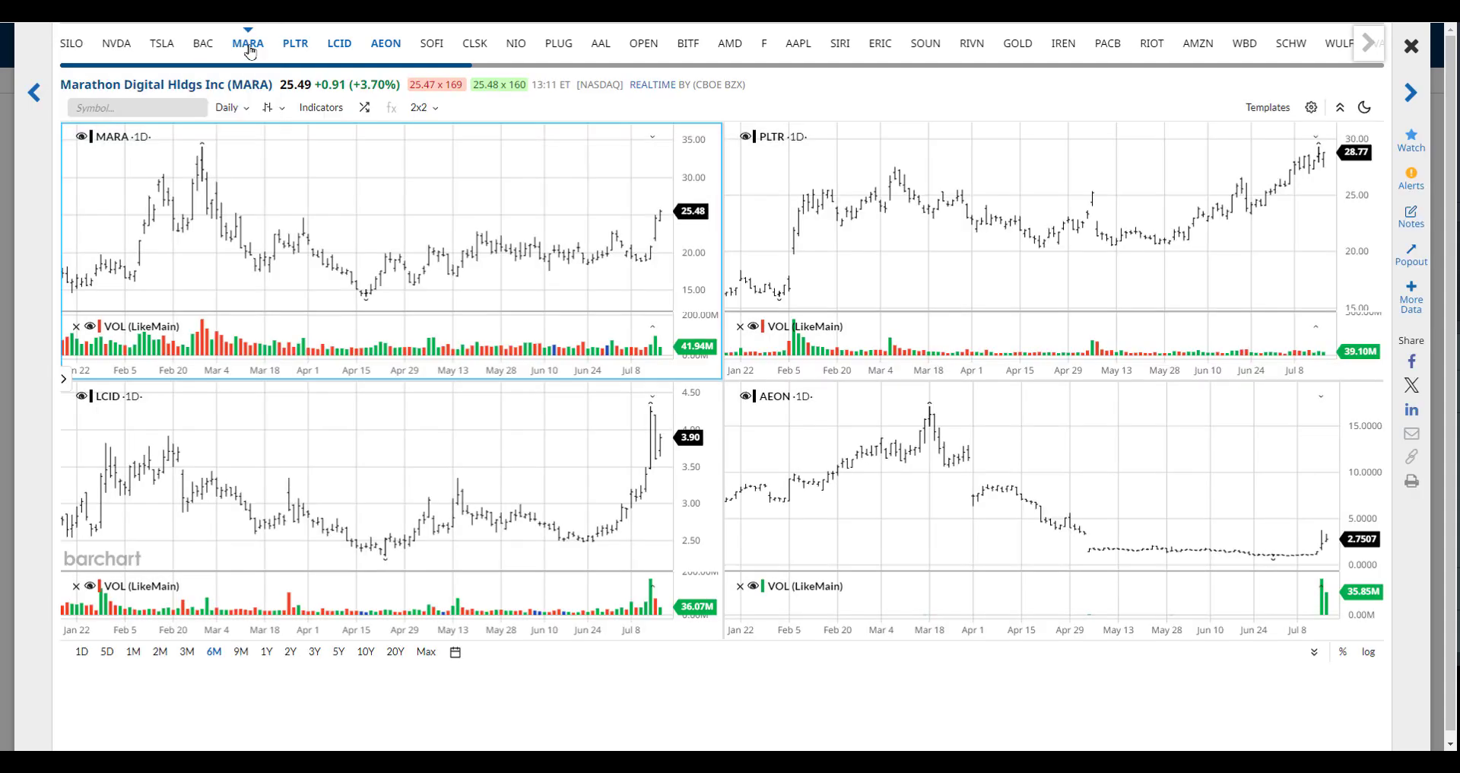
pyautogui.click(44, 100)
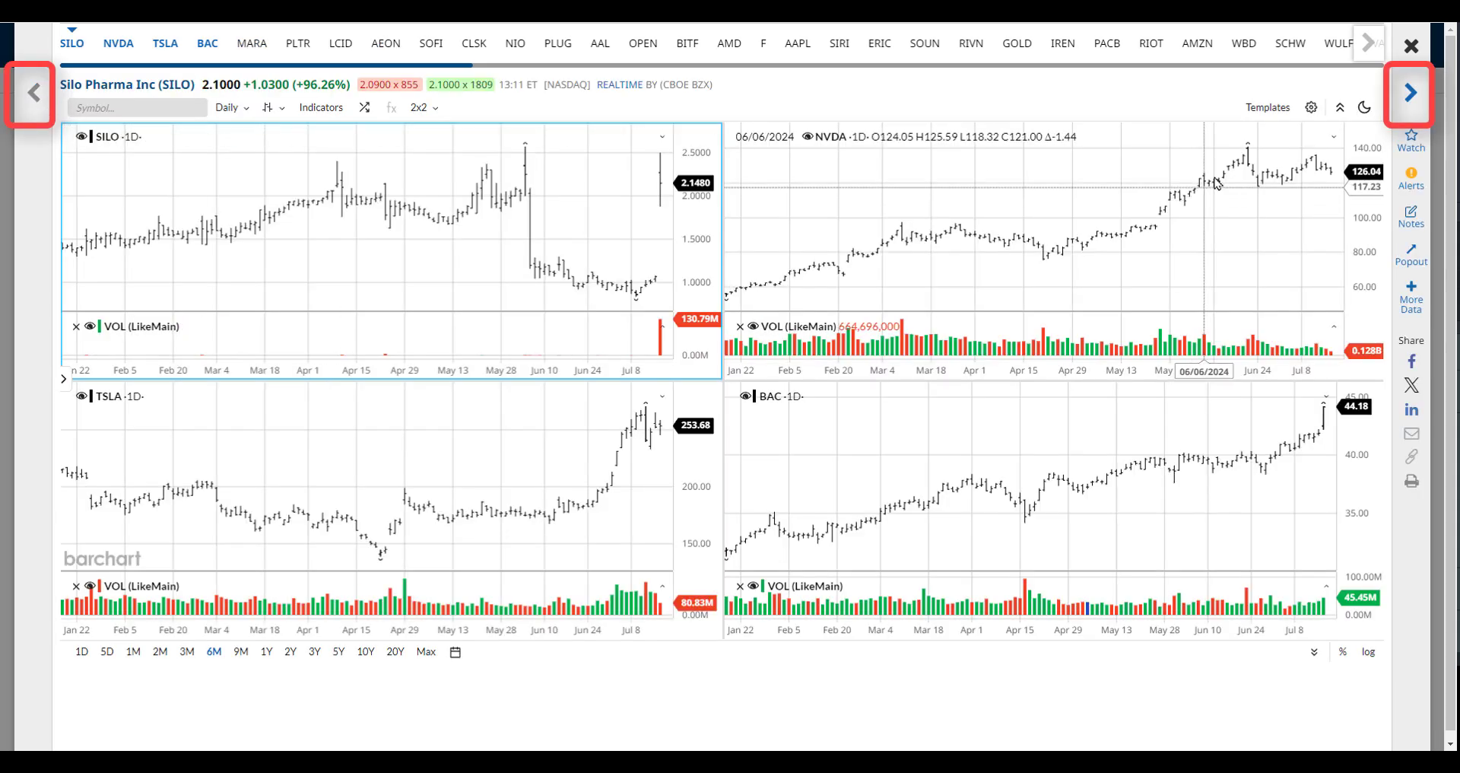
pyautogui.click(1408, 113)
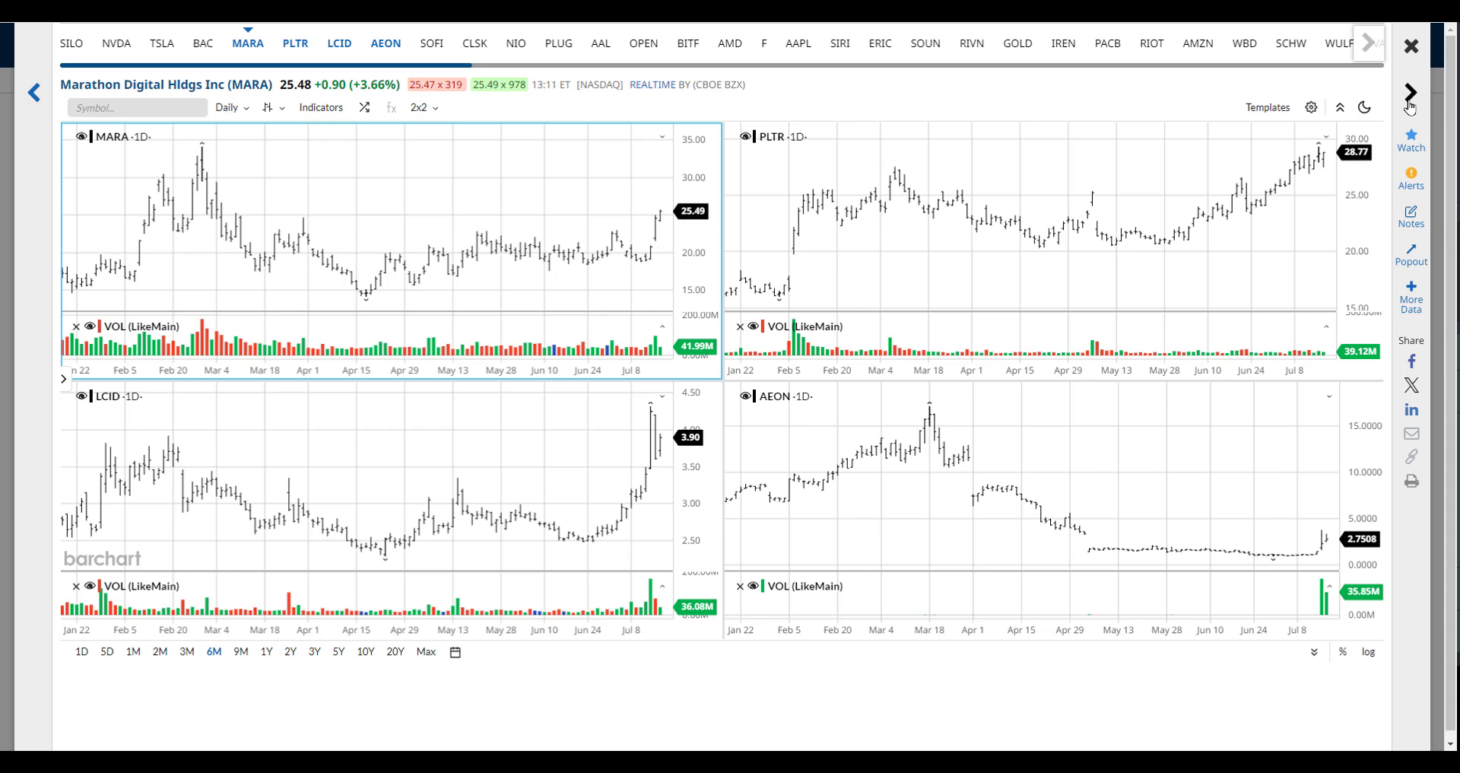
pyautogui.click(420, 108)
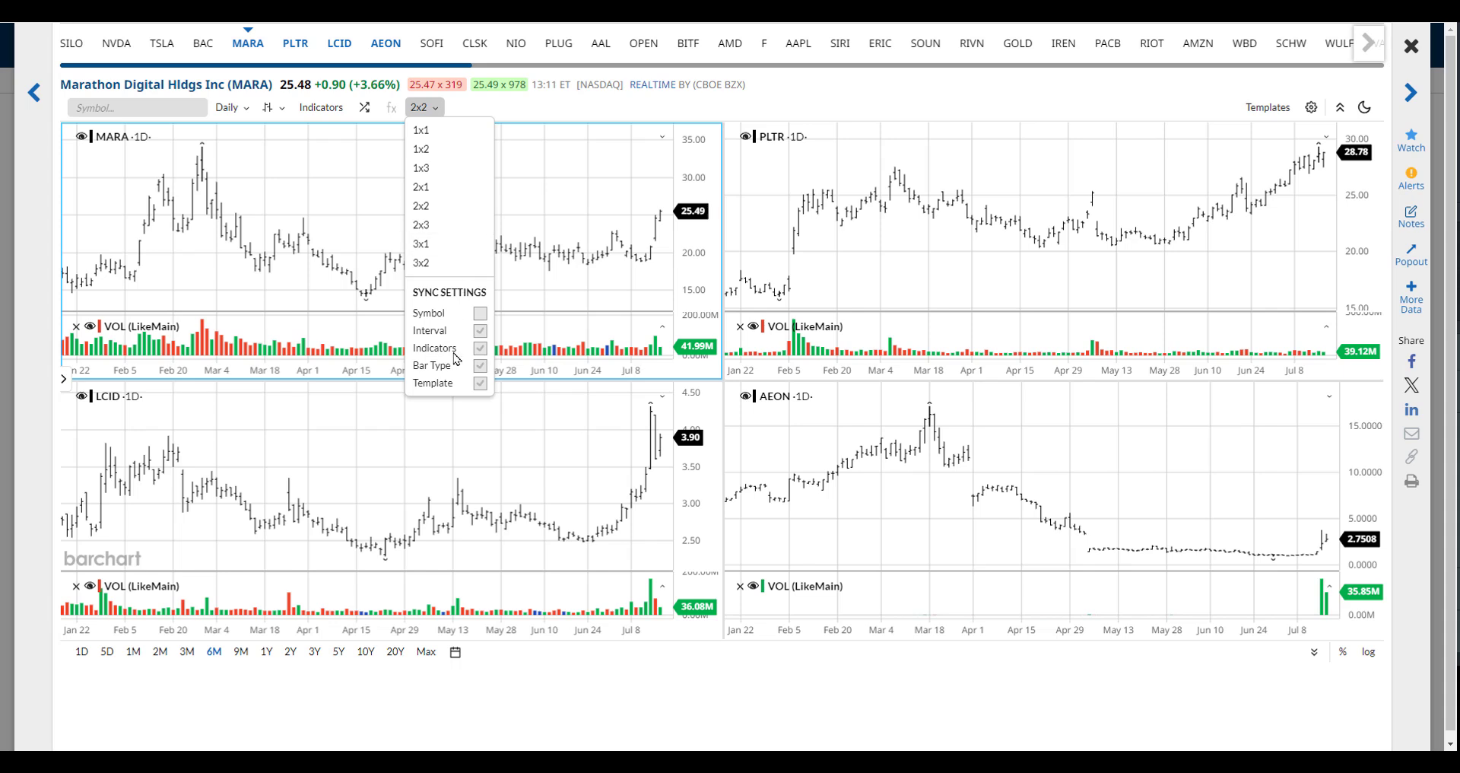
# - Switch all four flipcharts to 5-minute area charts
pyautogui.click(549, 115)
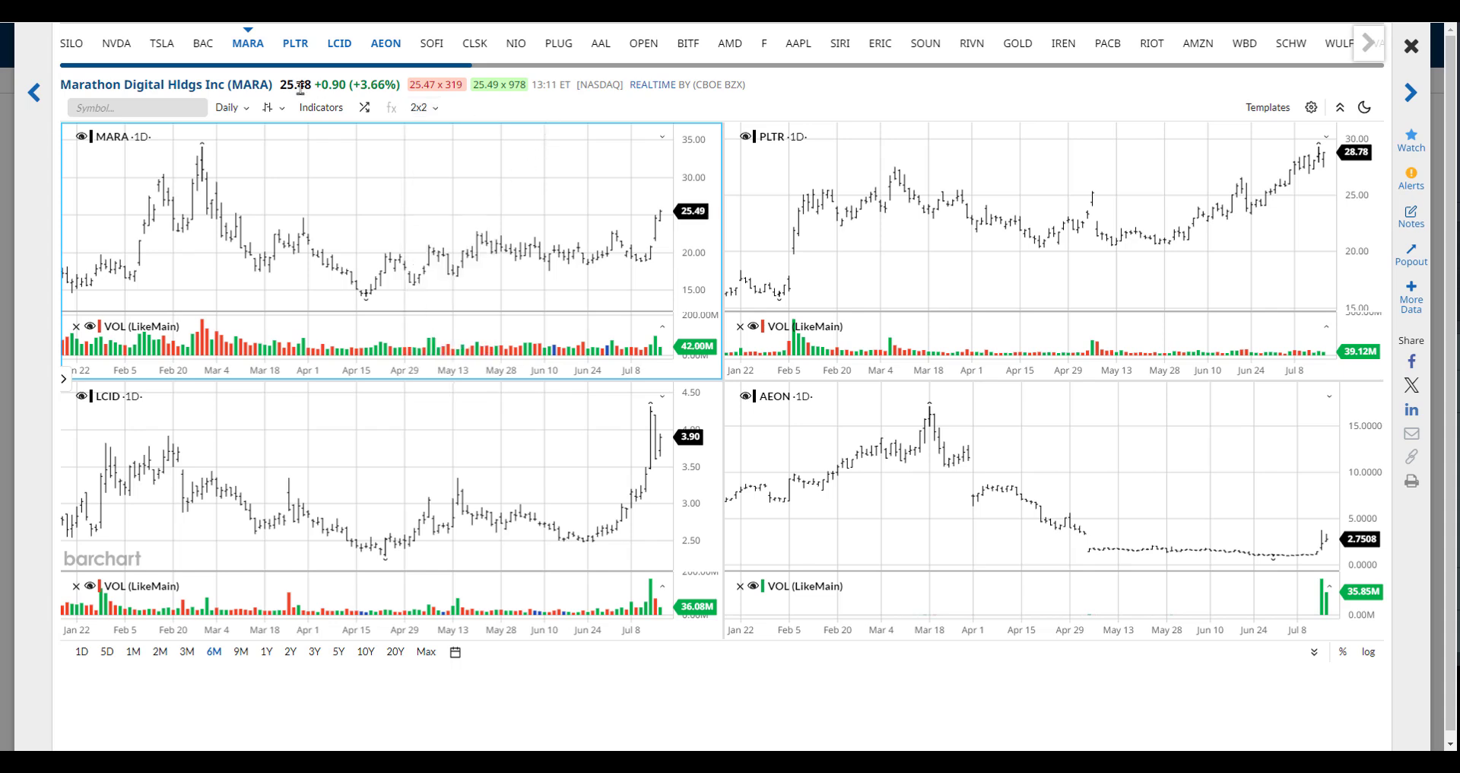
pyautogui.click(230, 107)
pyautogui.click(252, 152)
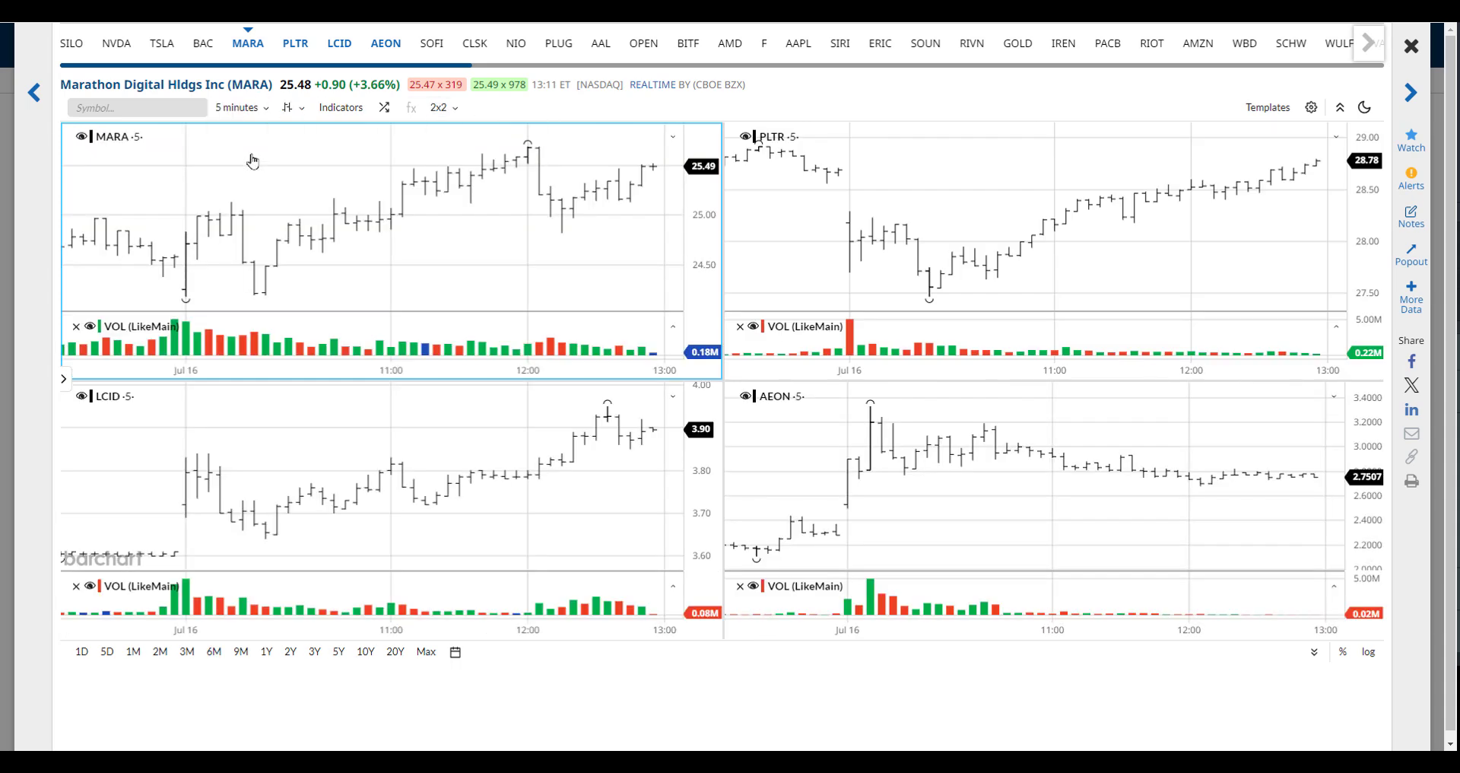
pyautogui.click(288, 107)
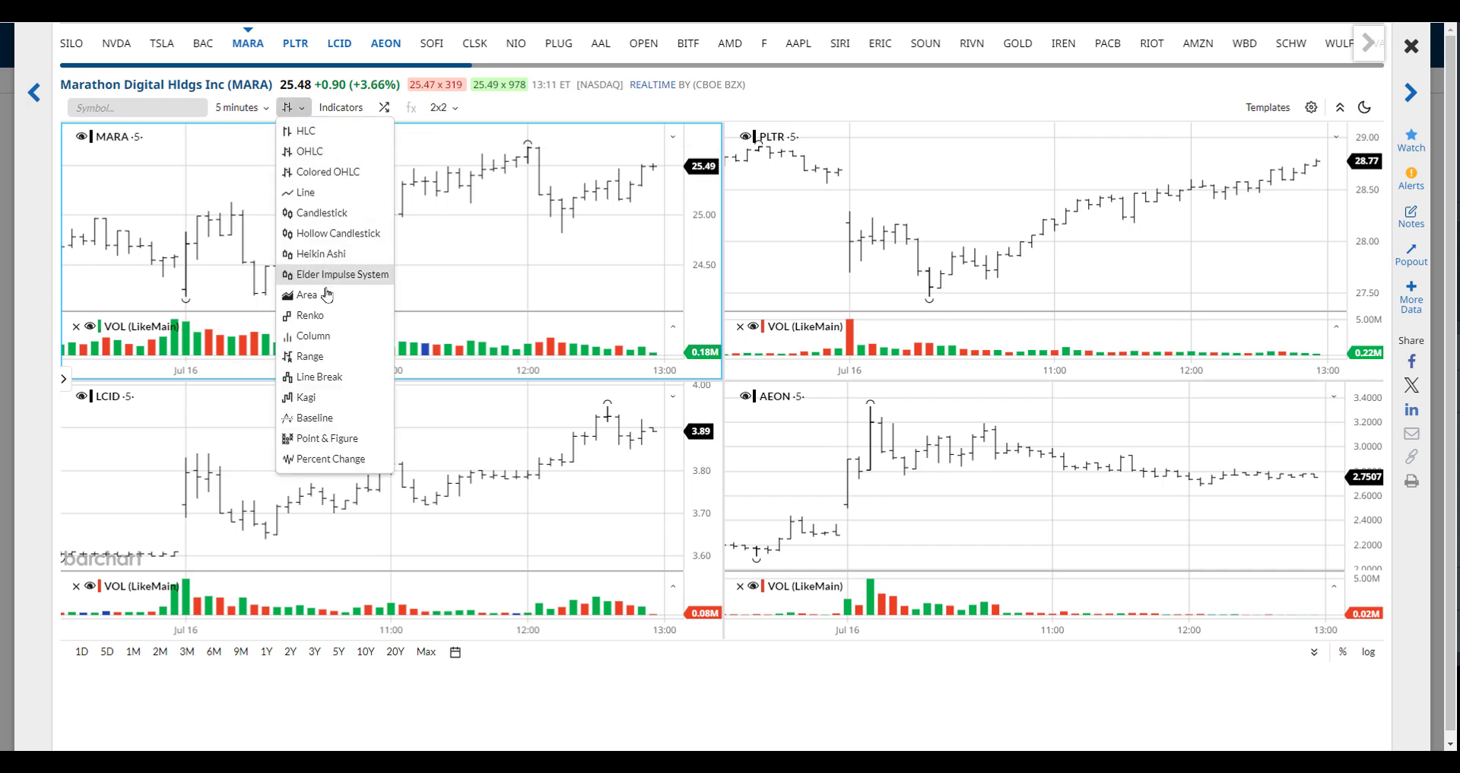
pyautogui.click(326, 294)
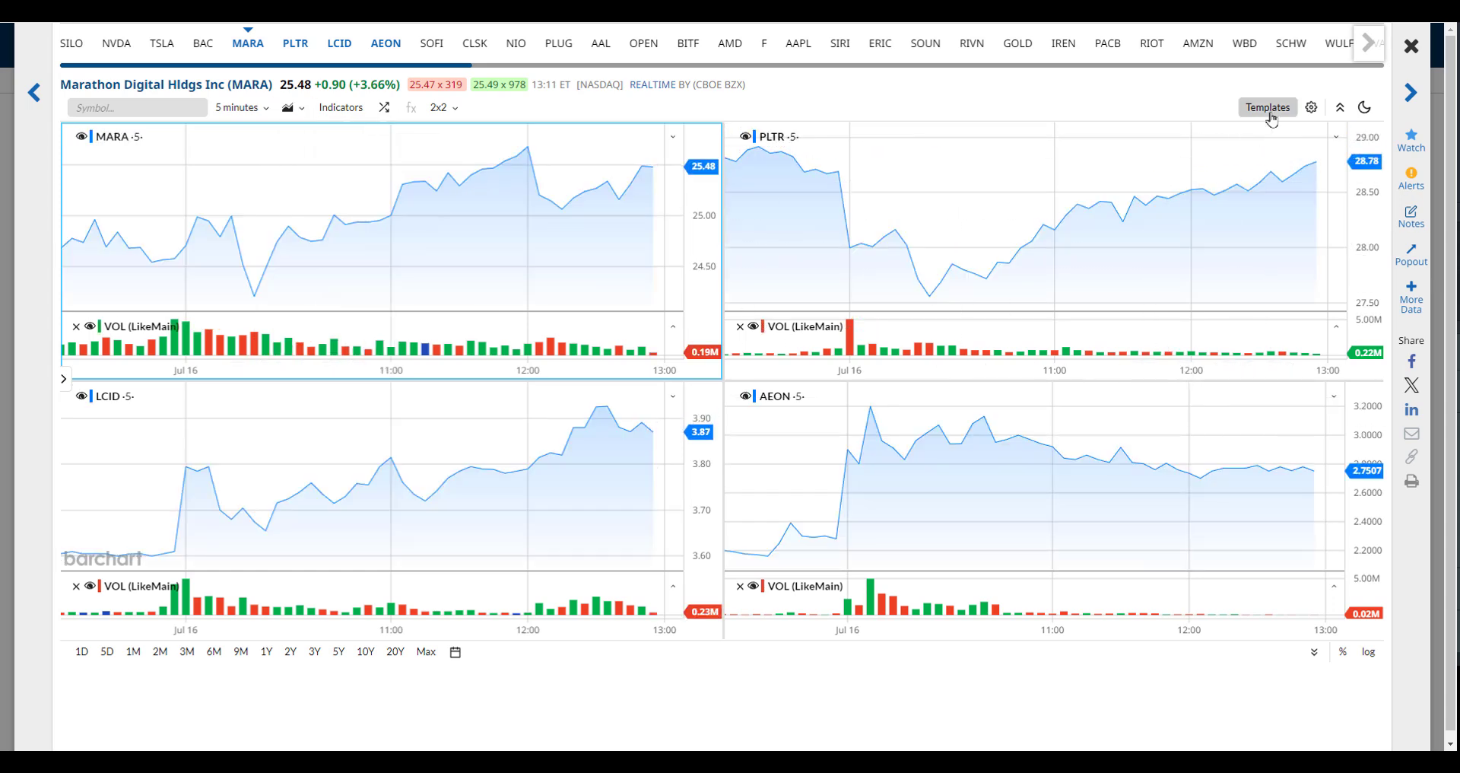
# - Preview the RSI+Stochastics template, then the Turtle Channel template
pyautogui.click(1268, 108)
pyautogui.click(720, 476)
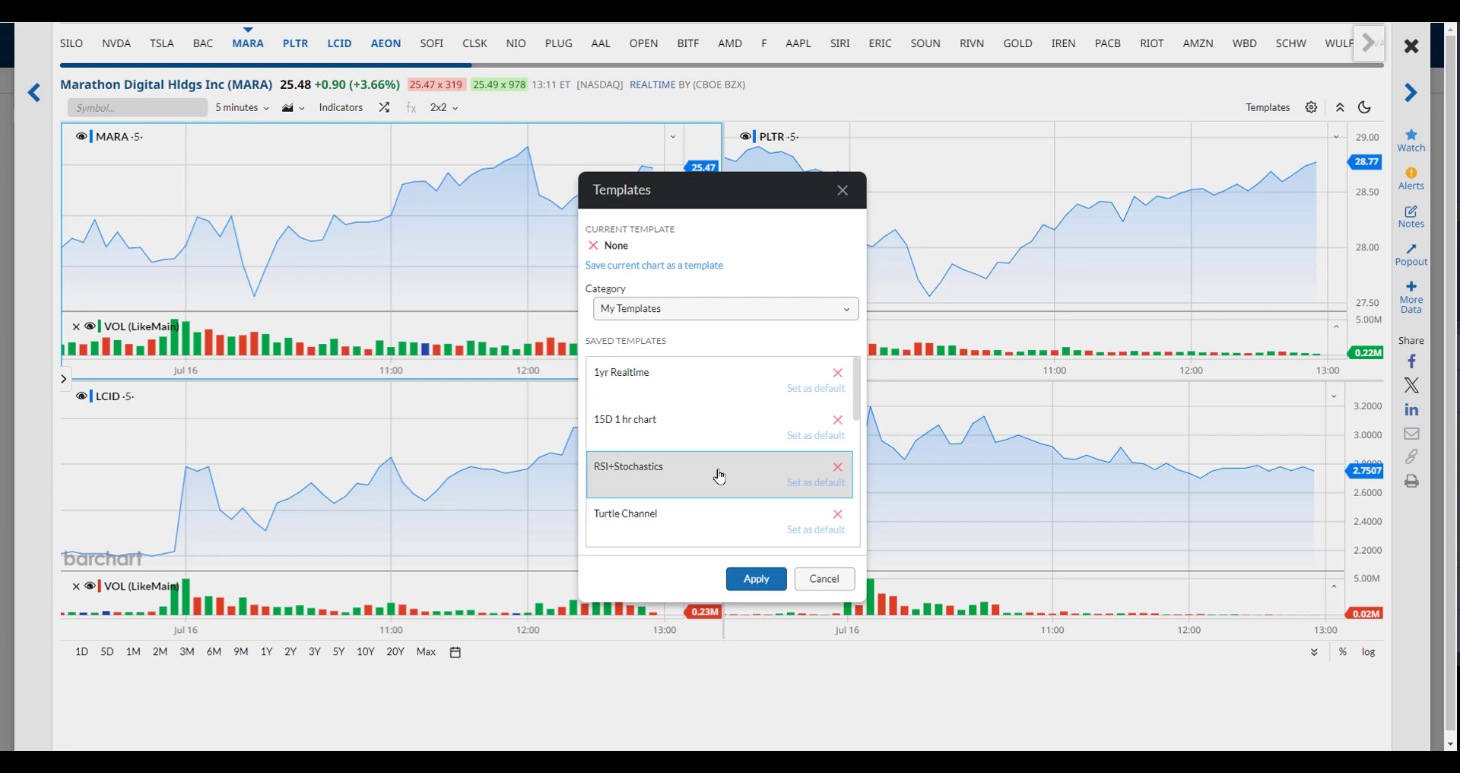
pyautogui.click(706, 514)
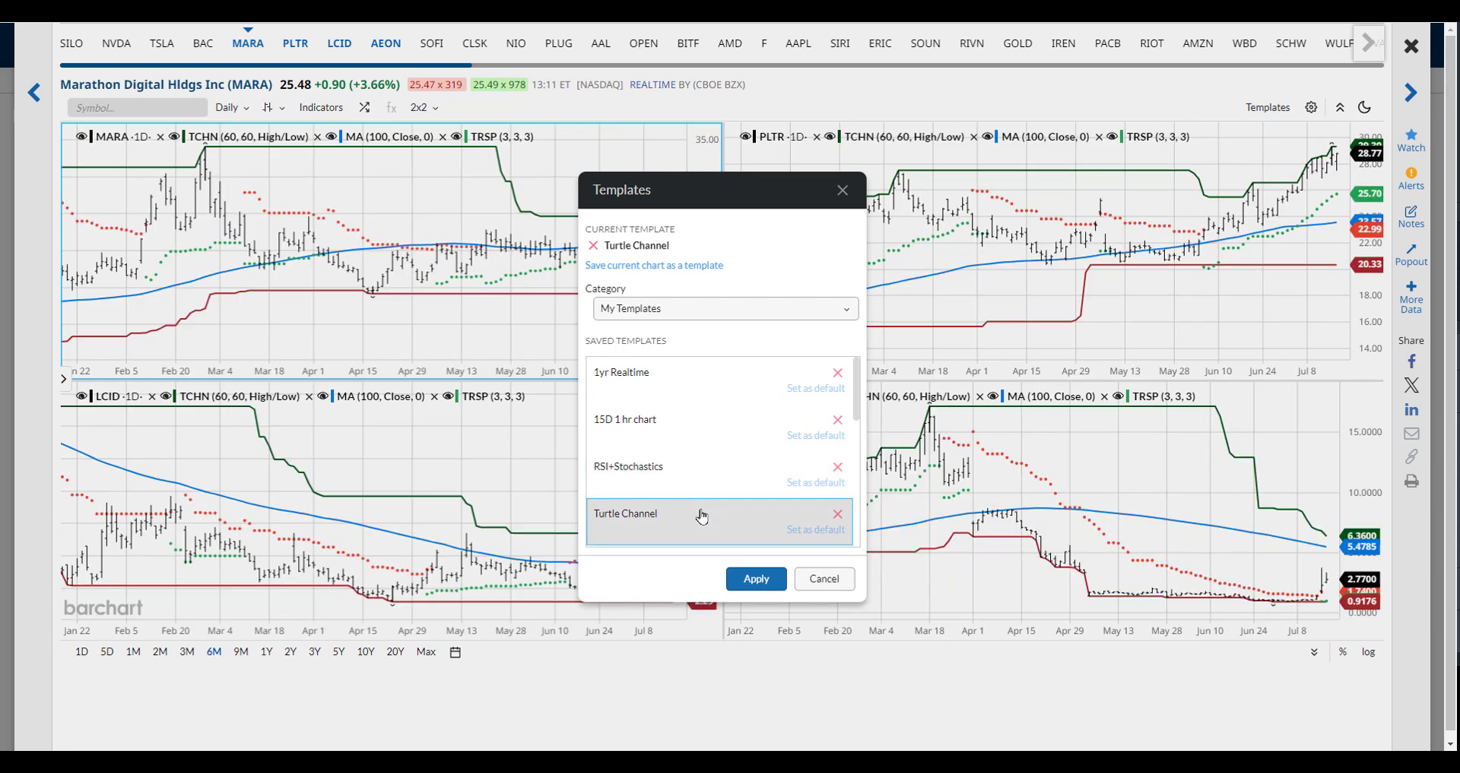
# - Confirm the Turtle Channel template and show MARA as a single large chart
pyautogui.click(749, 579)
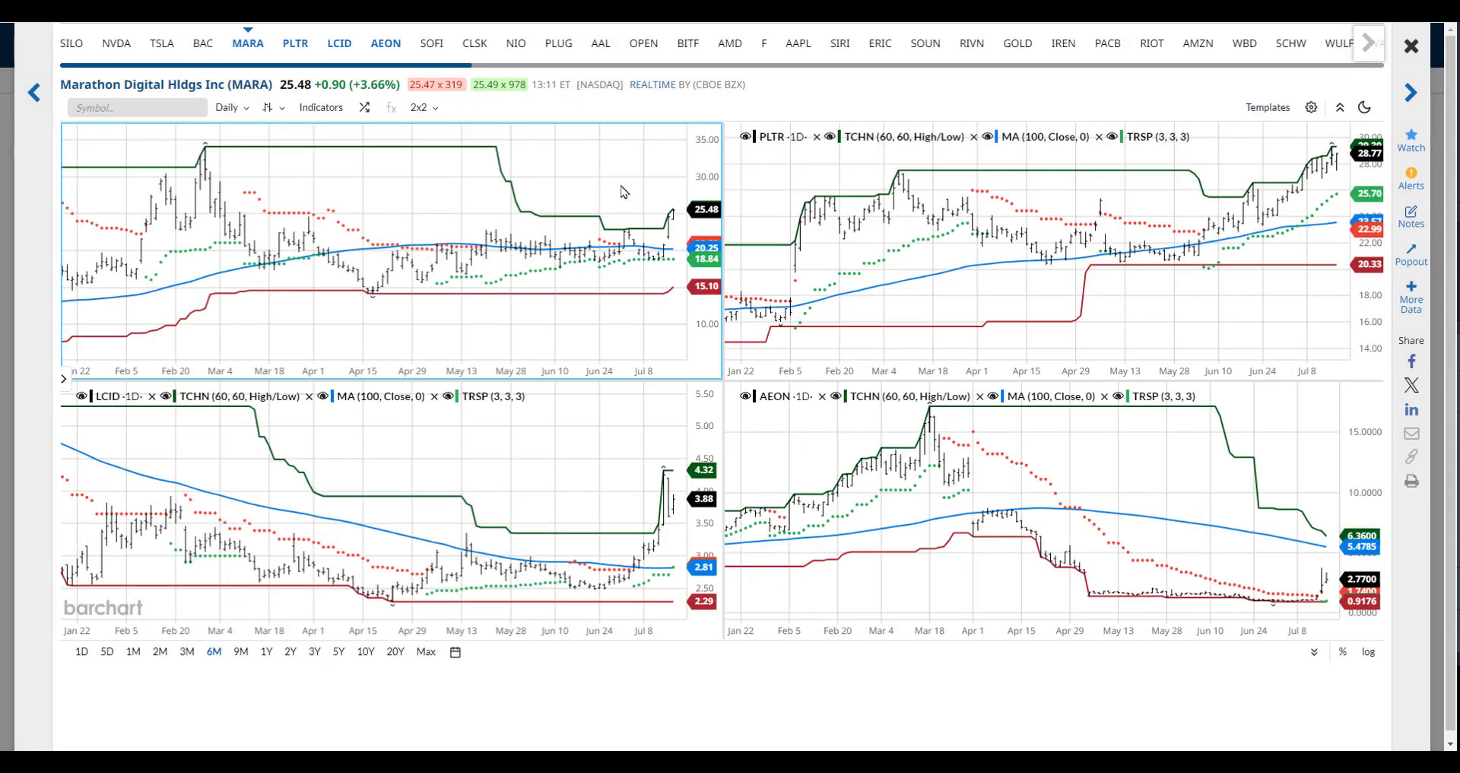
pyautogui.click(424, 114)
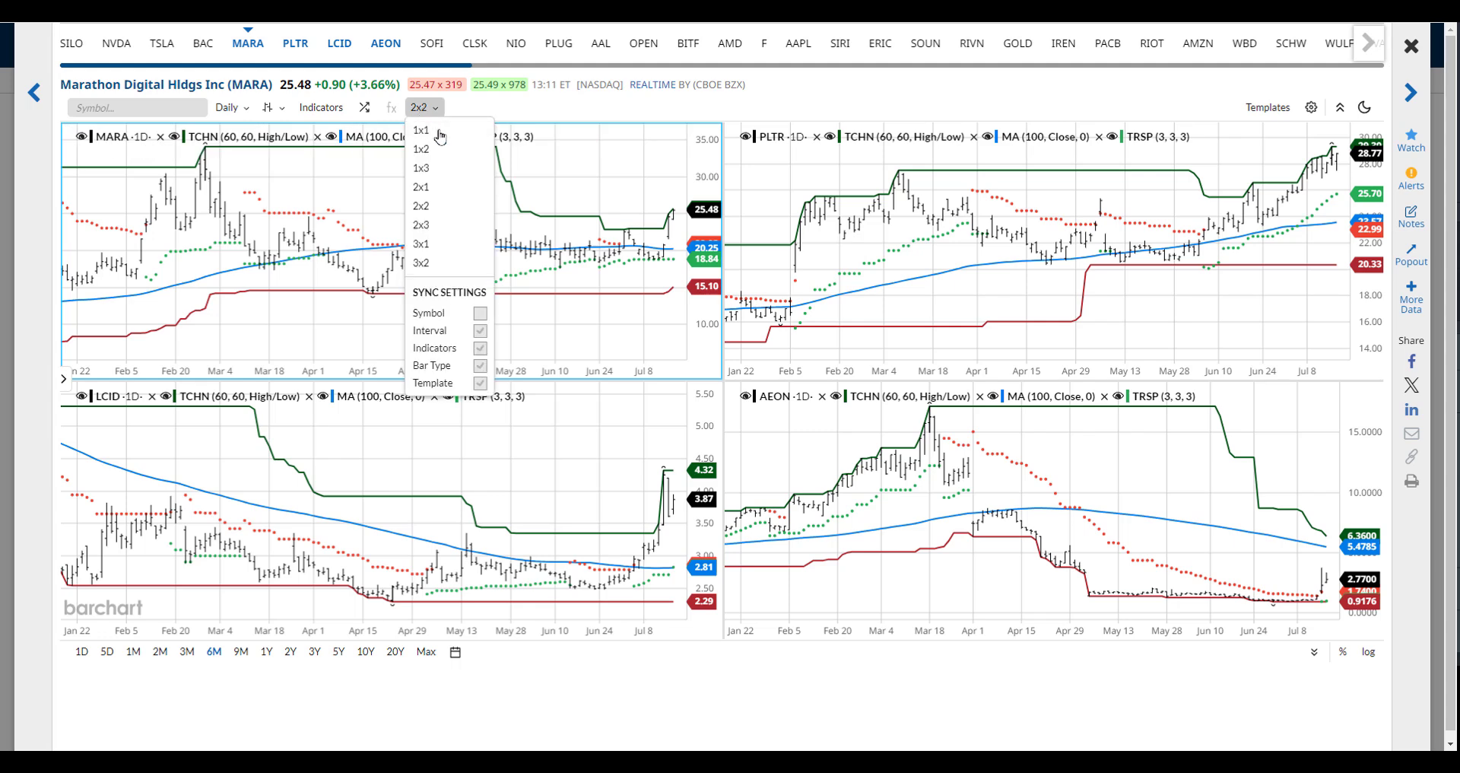
pyautogui.click(444, 130)
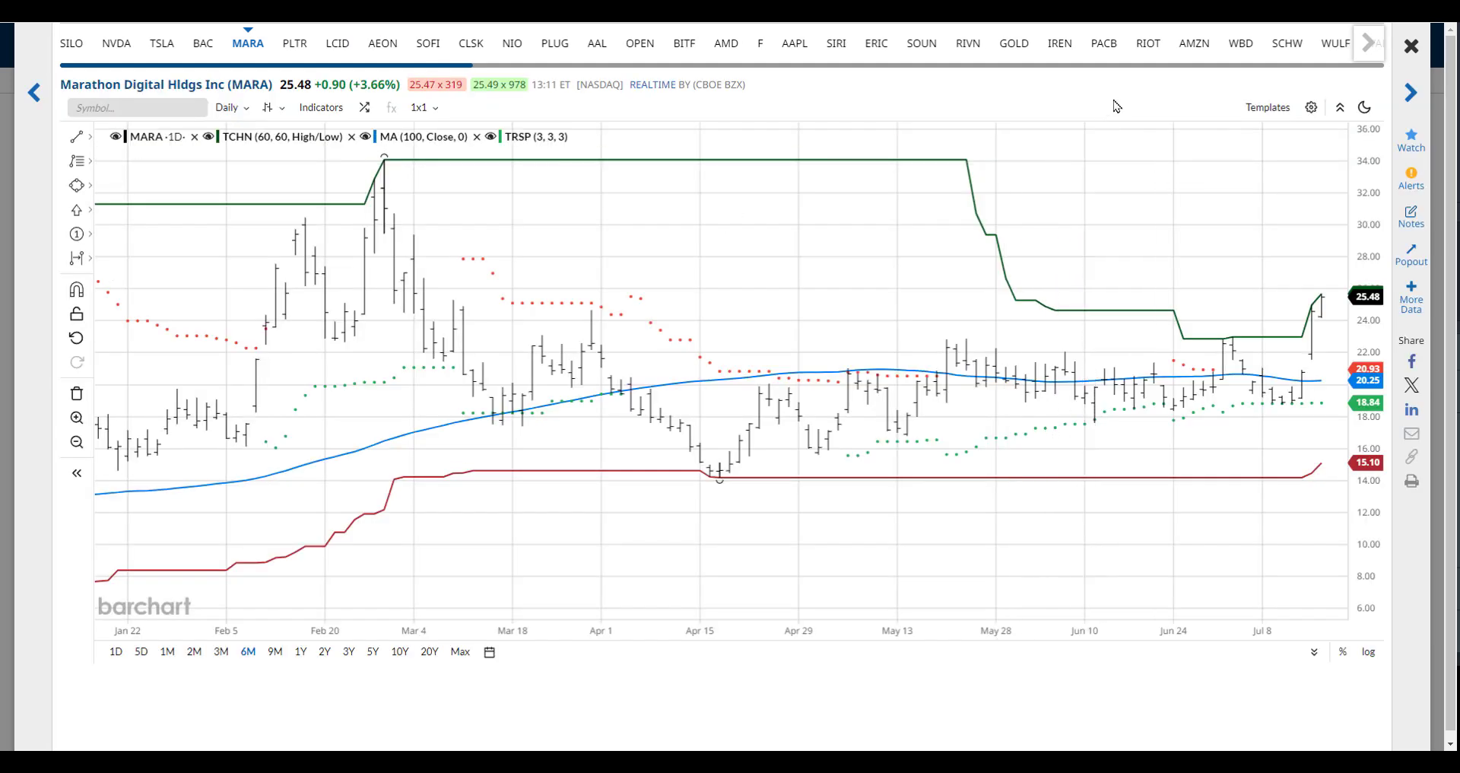
# - Apply the RSI+Stochastics template to MARA and remove its RSI pane
pyautogui.click(1268, 108)
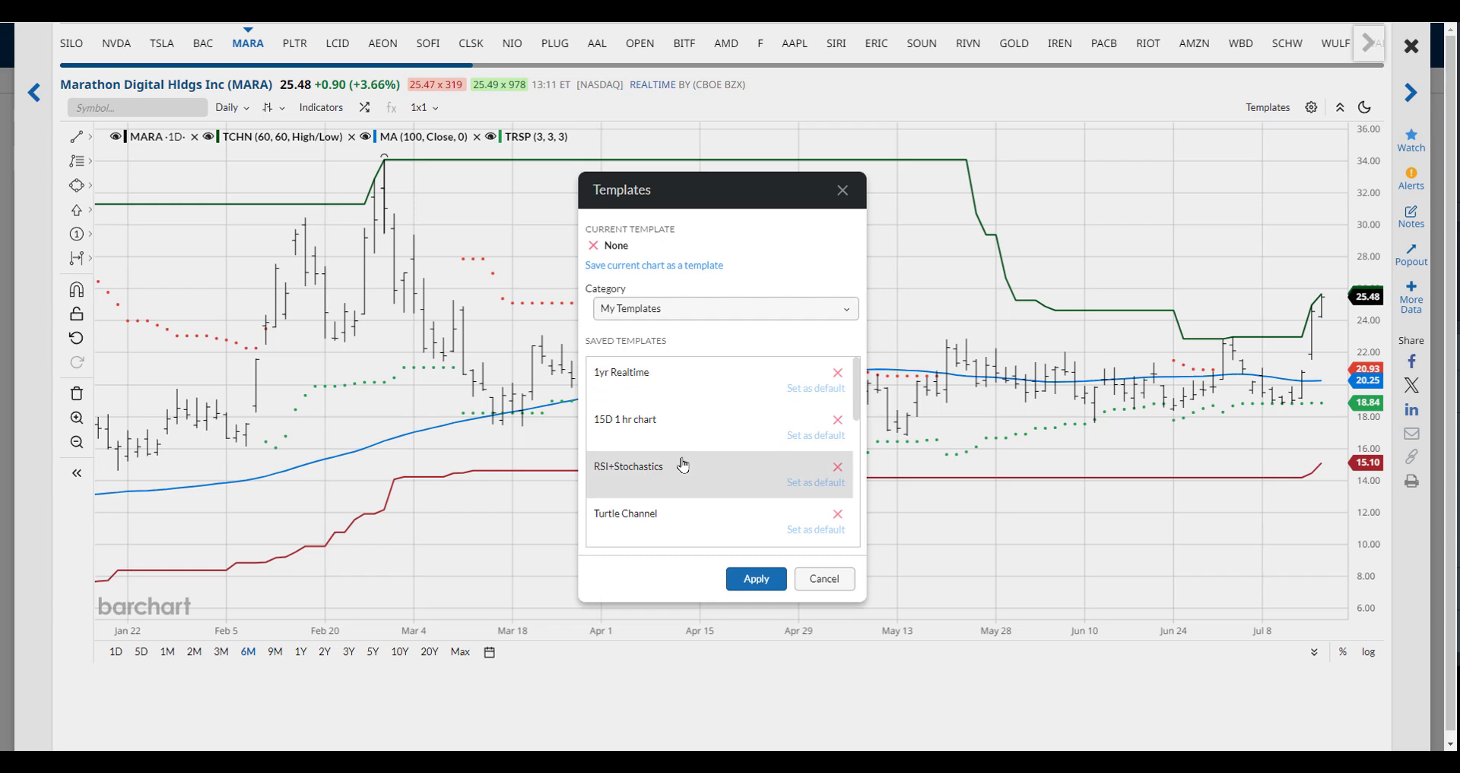
pyautogui.click(669, 484)
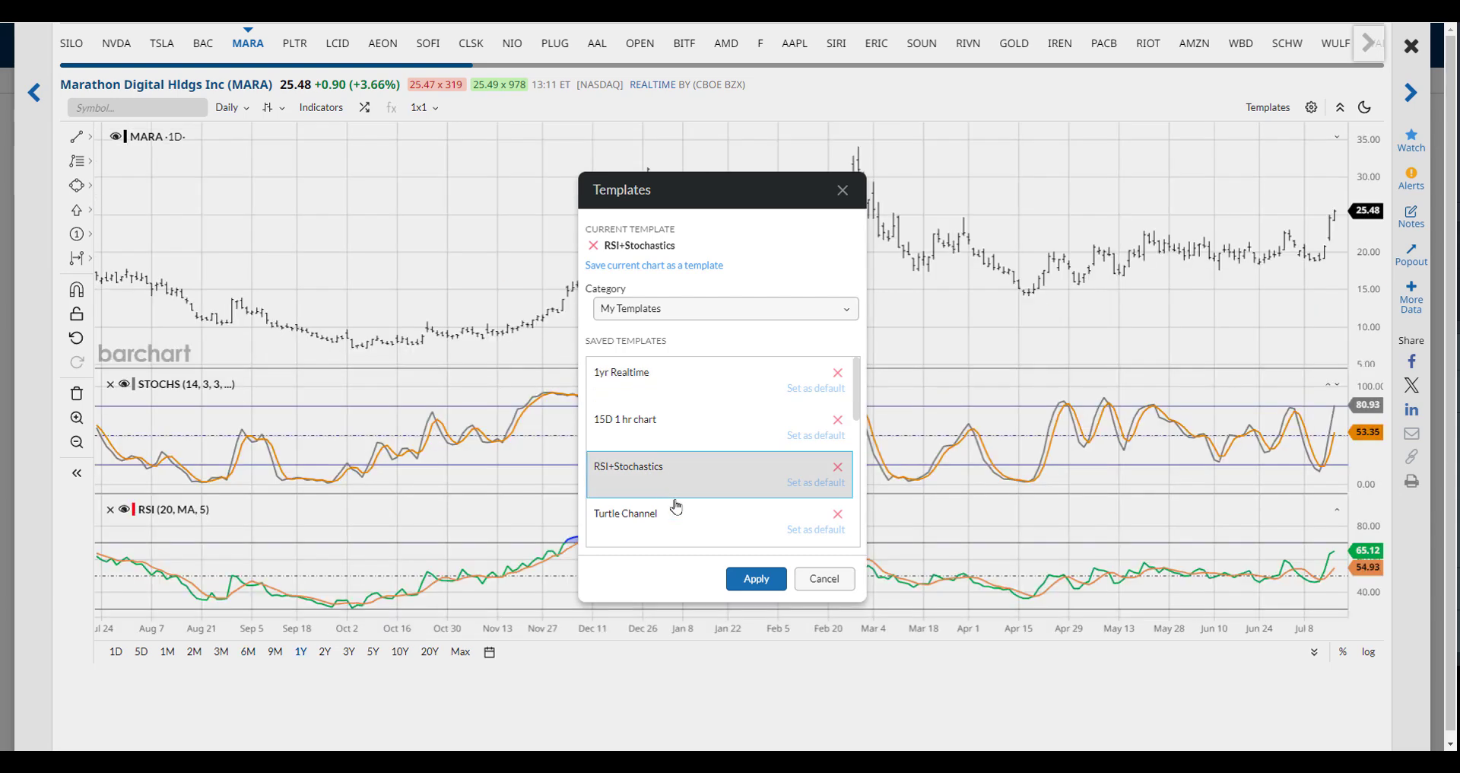
pyautogui.click(756, 579)
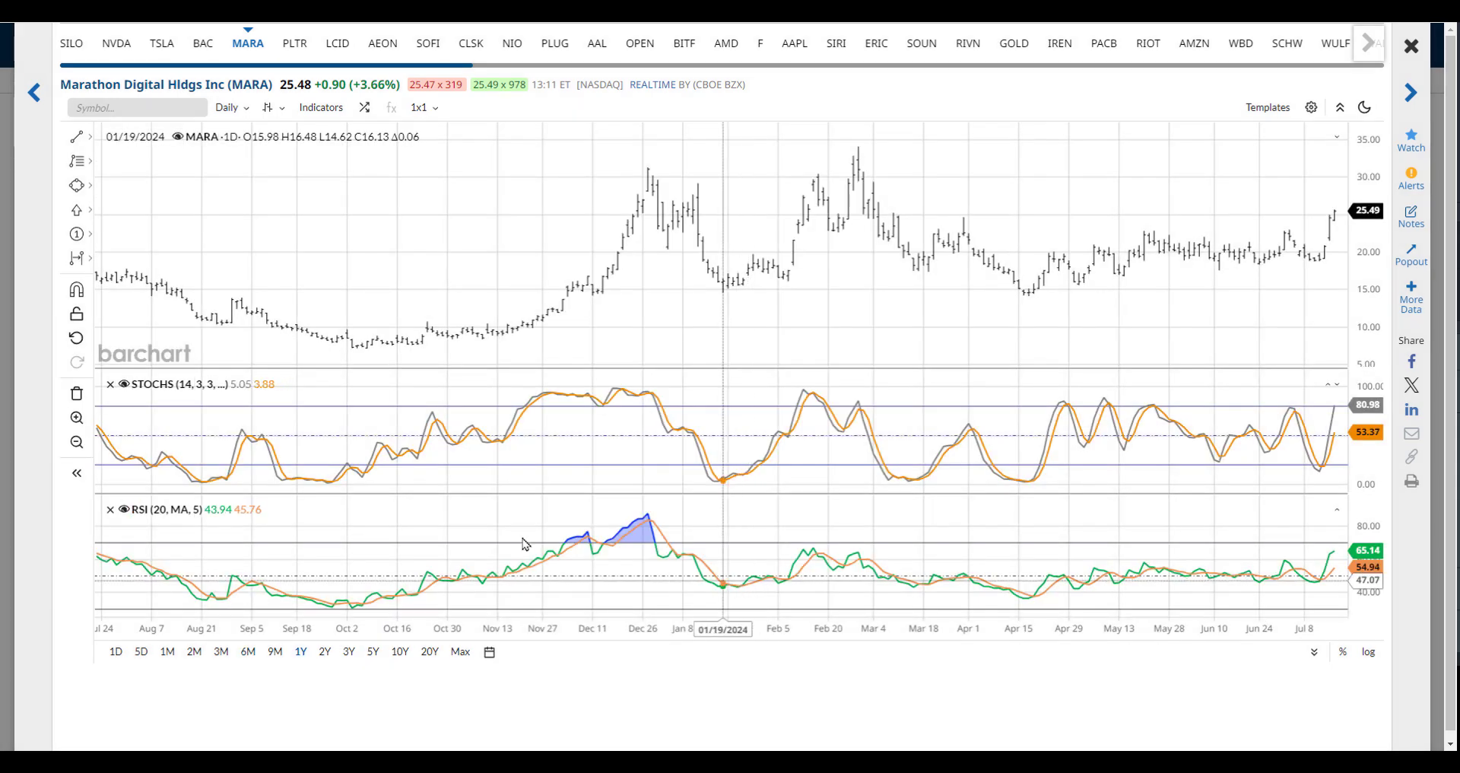
pyautogui.click(110, 510)
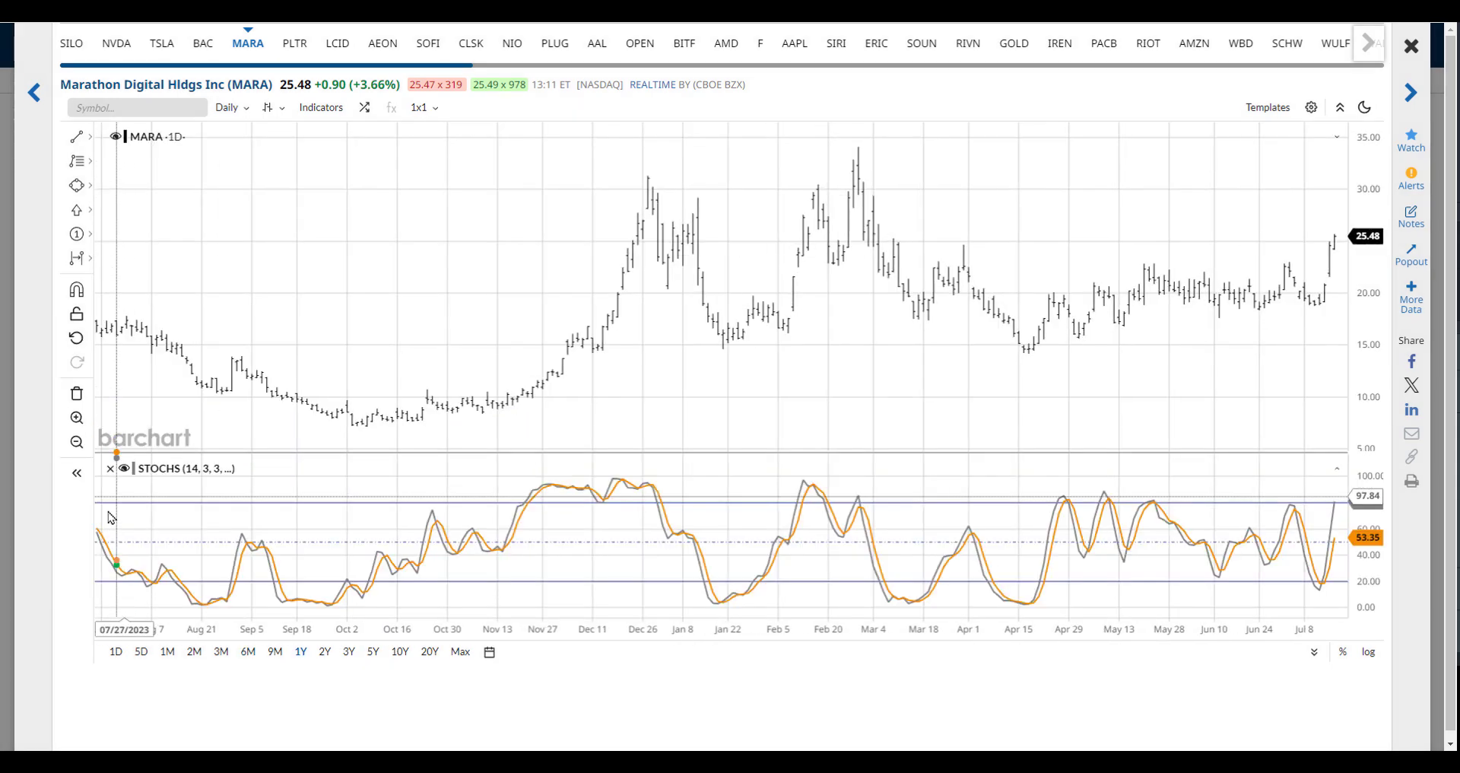
# - Draw MARA as candlesticks, switch to a 2x2 grid, then back to one chart
pyautogui.click(272, 107)
pyautogui.click(311, 214)
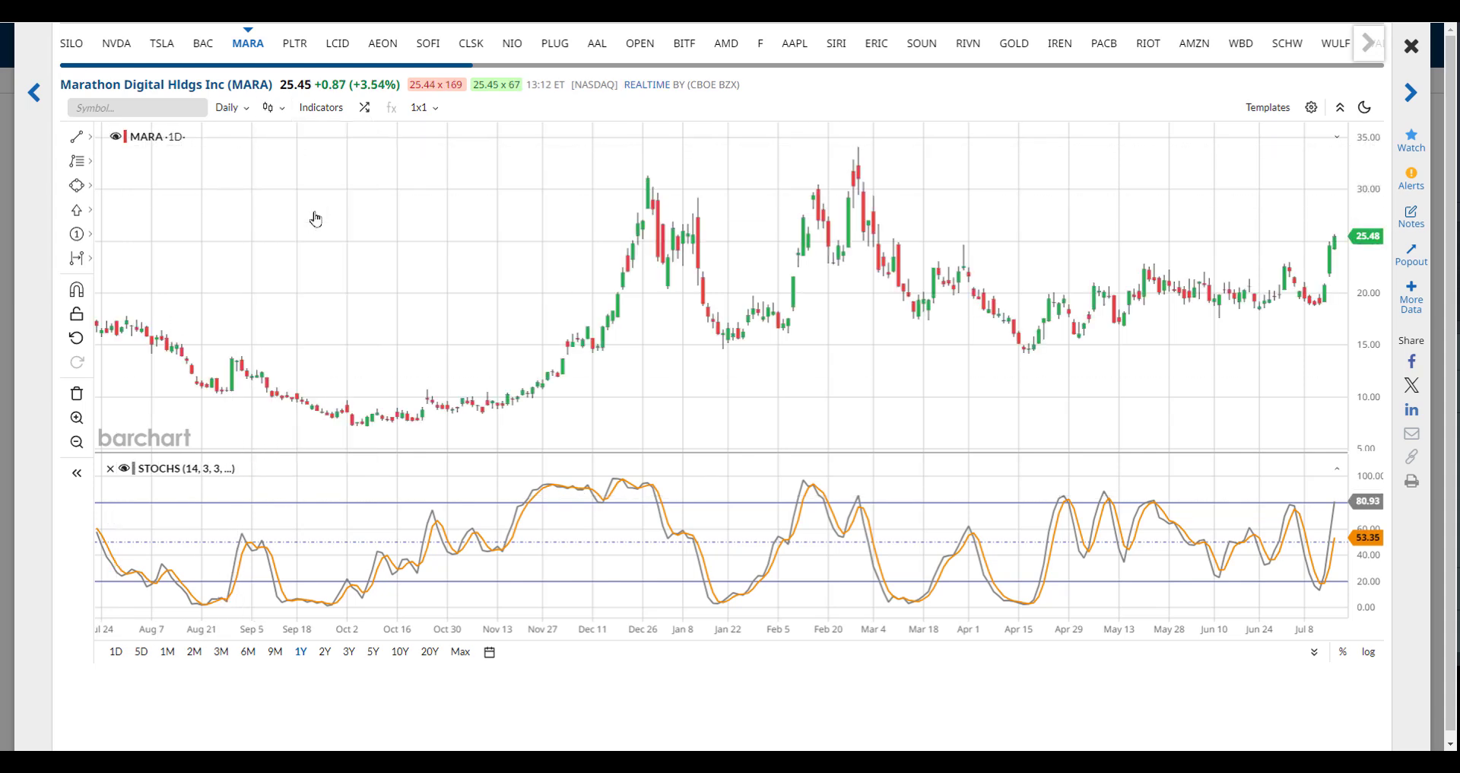
pyautogui.click(424, 107)
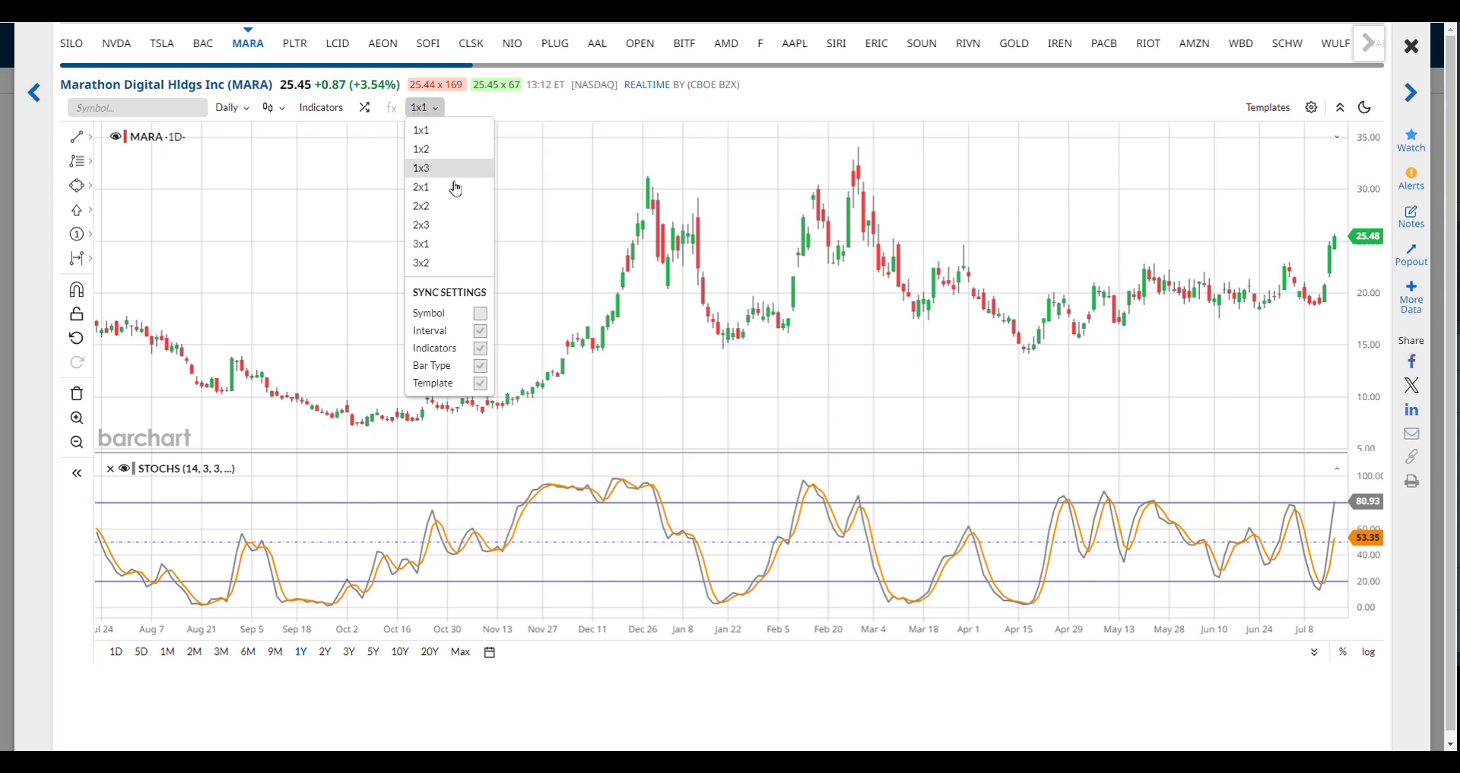
pyautogui.click(422, 206)
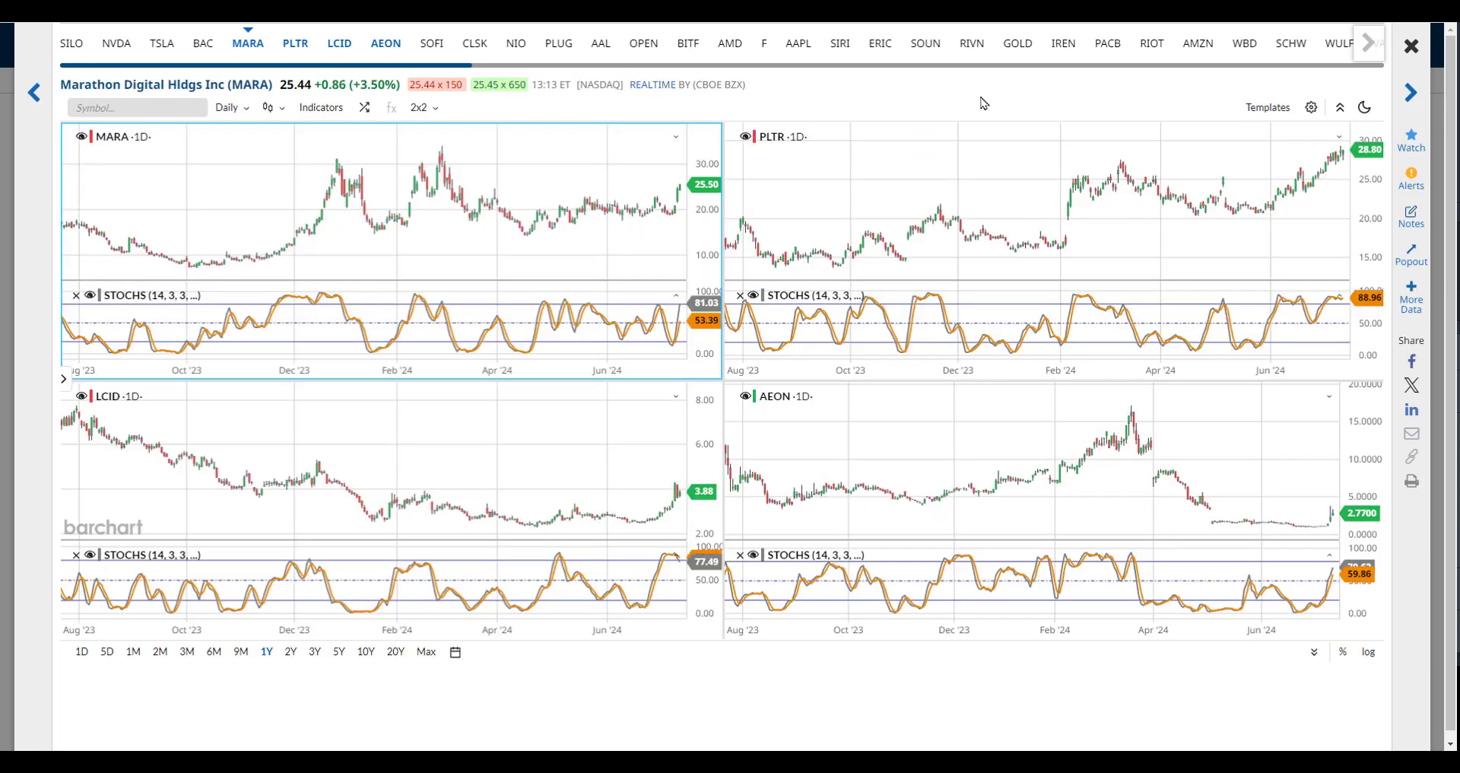
pyautogui.click(426, 115)
pyautogui.click(426, 140)
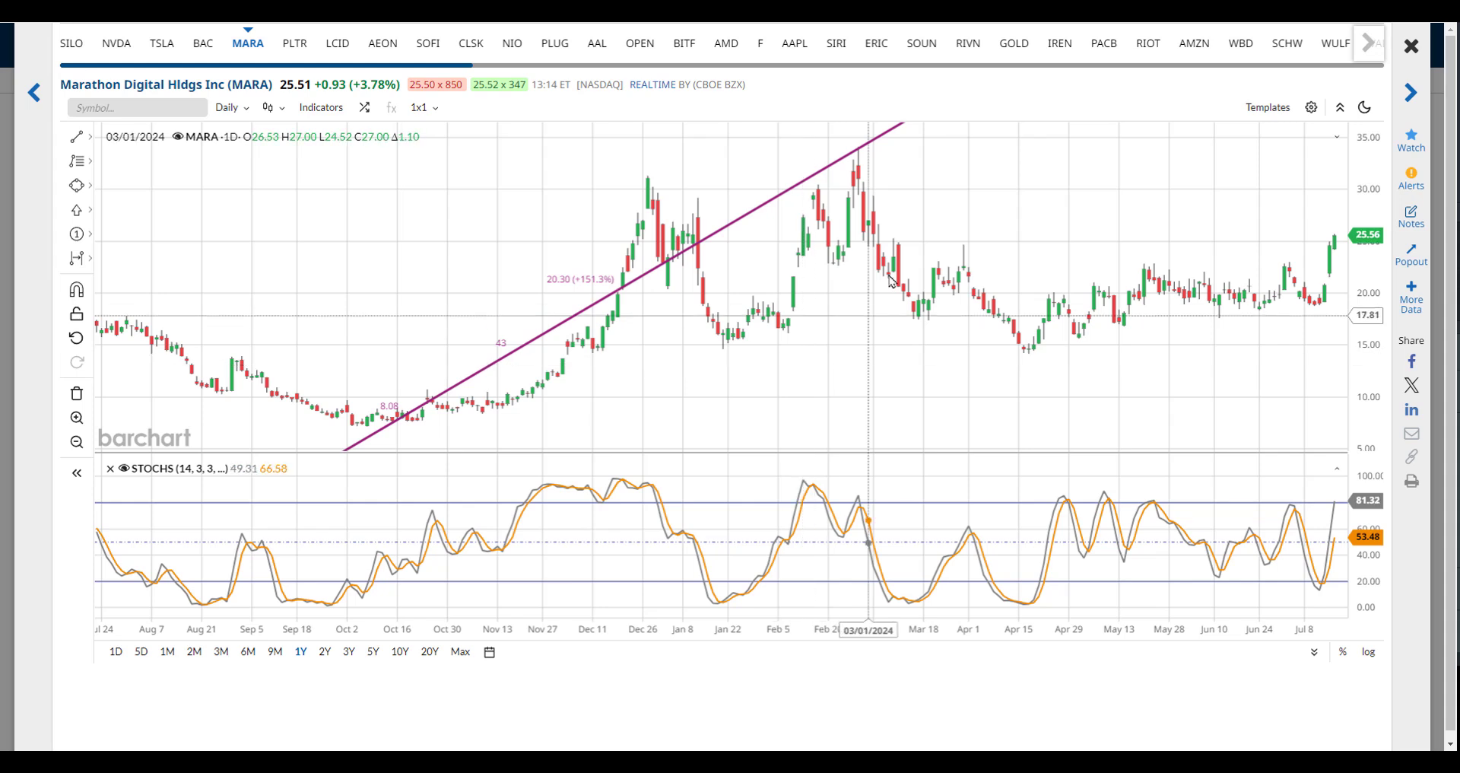
# - Switch the flipcharts to a 2x2 grid, then back to a single chart
pyautogui.click(433, 108)
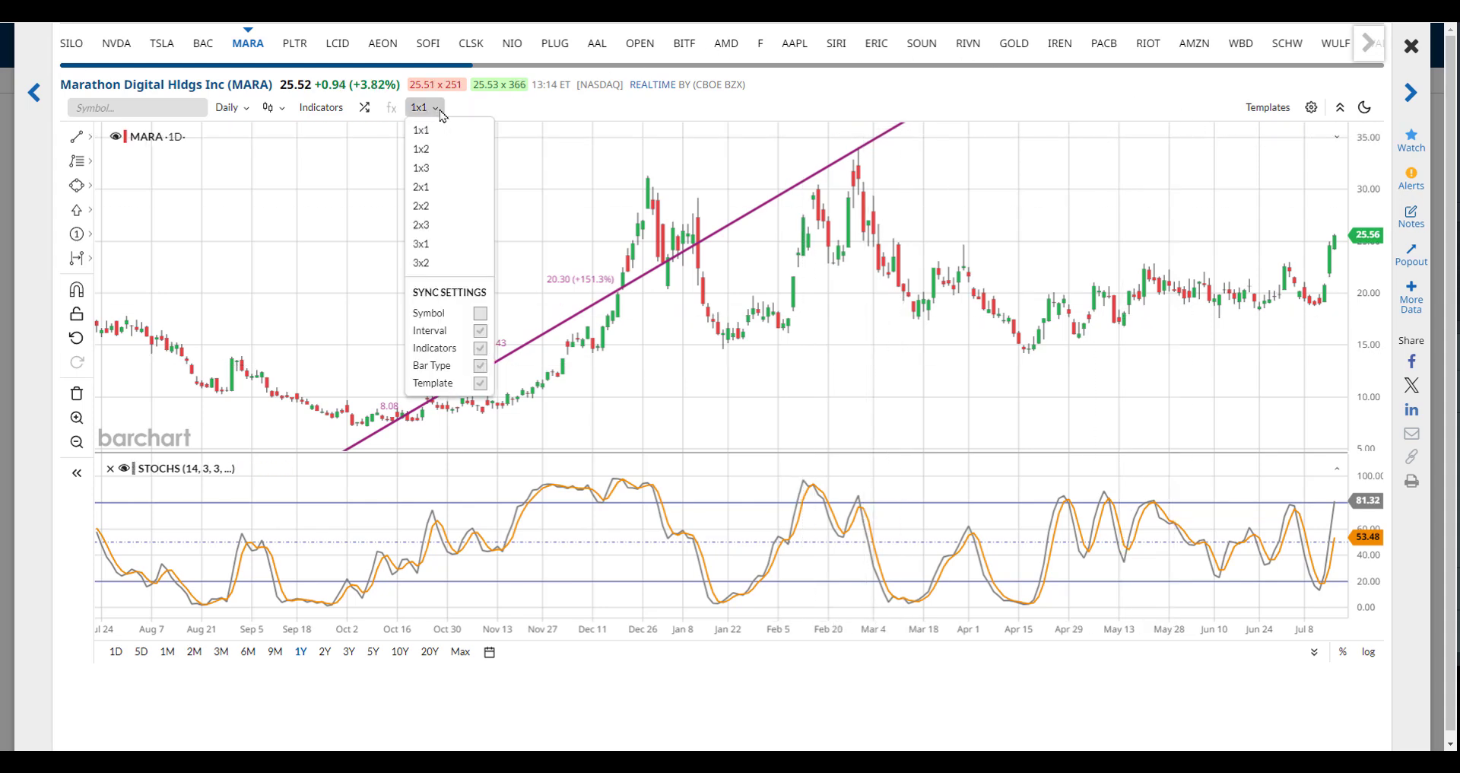
pyautogui.click(441, 204)
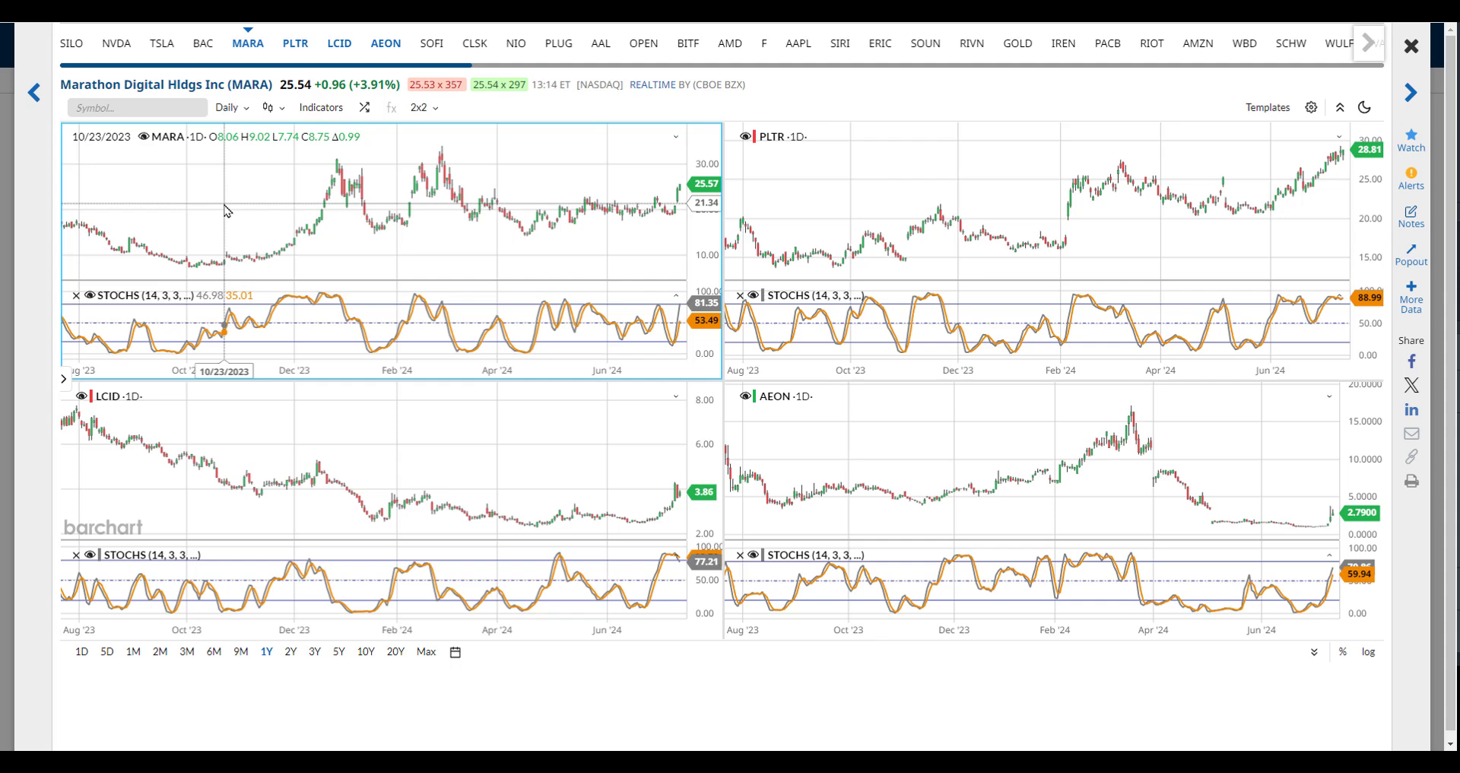
pyautogui.click(424, 107)
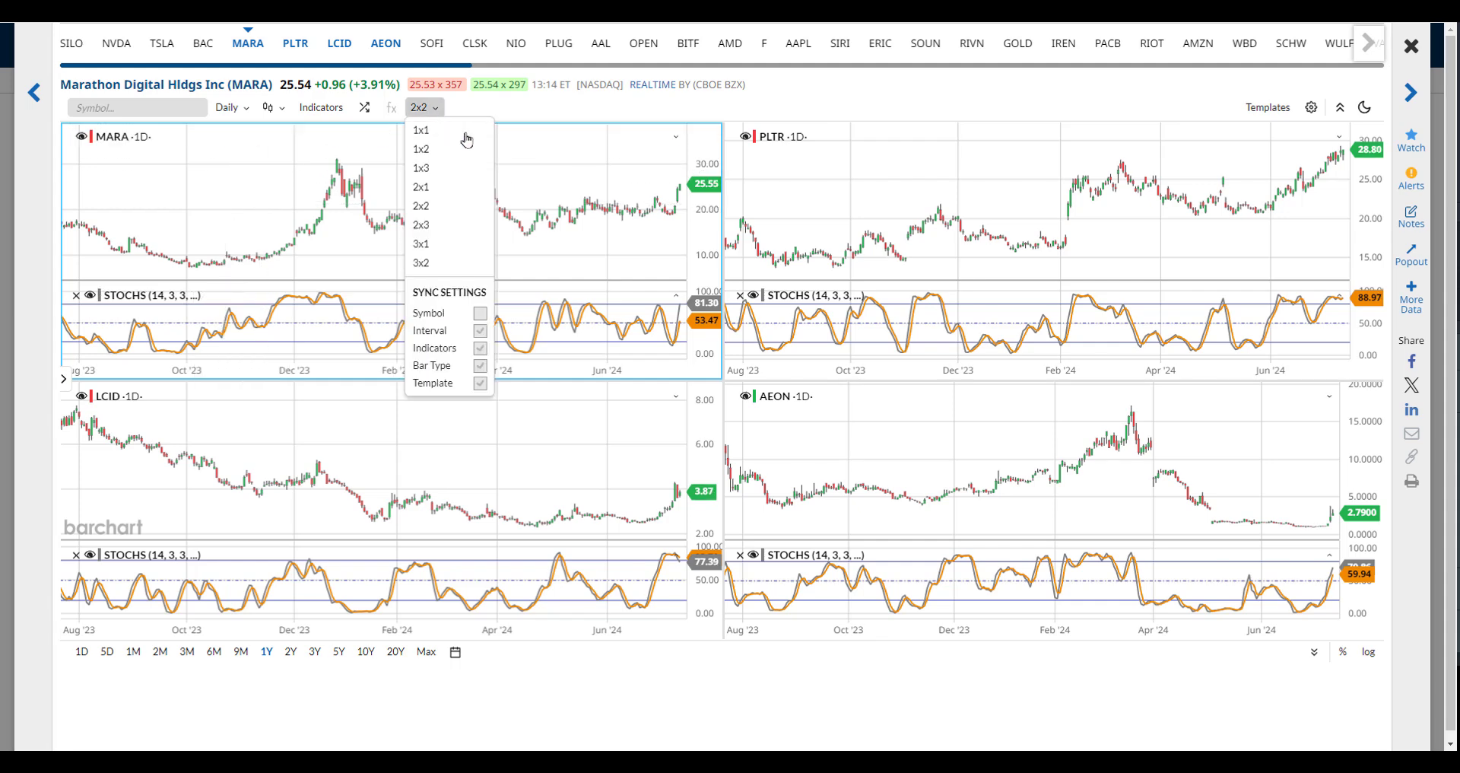
pyautogui.click(467, 138)
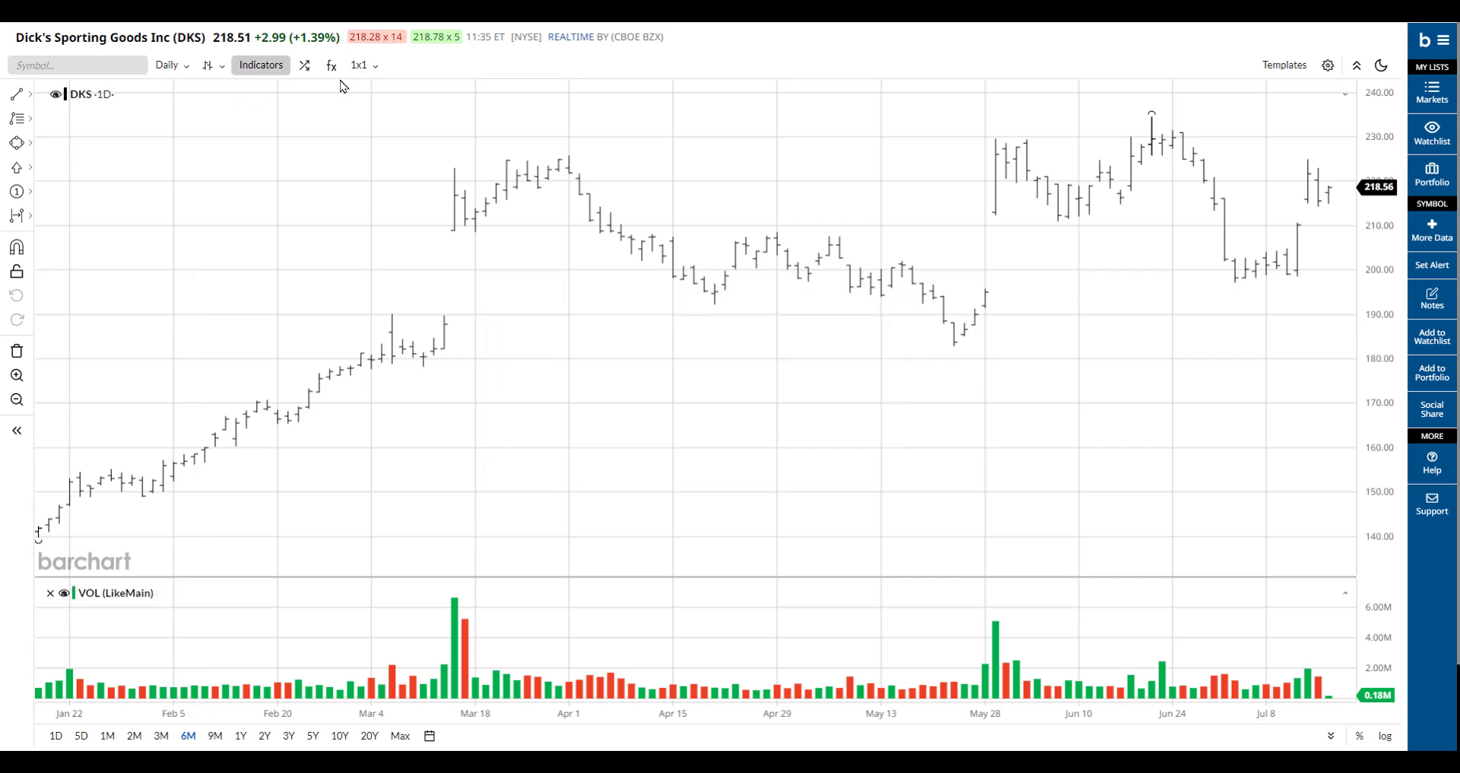
# - Stop syncing interval, indicators and bar type across chart panels
pyautogui.click(367, 74)
pyautogui.click(419, 271)
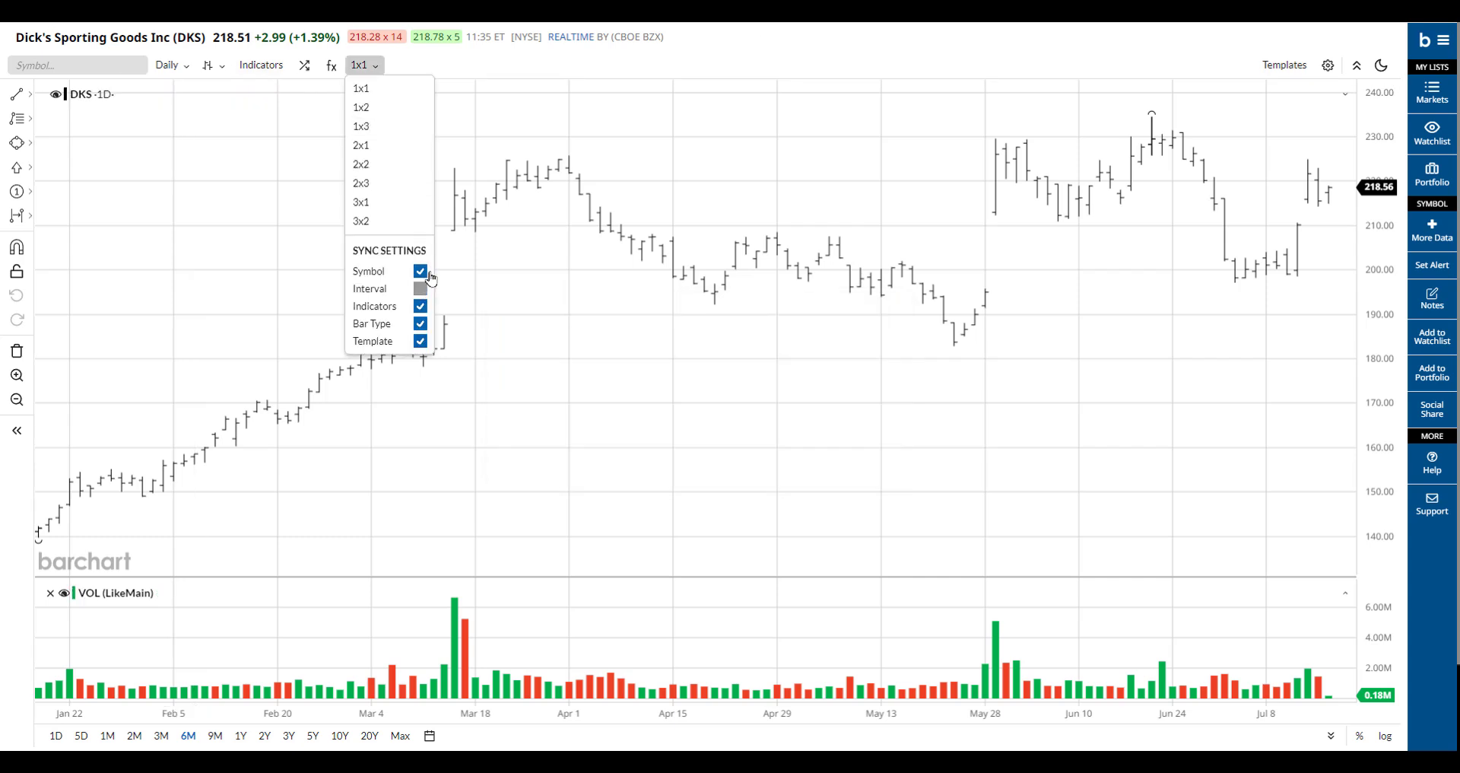
pyautogui.click(420, 288)
pyautogui.click(420, 307)
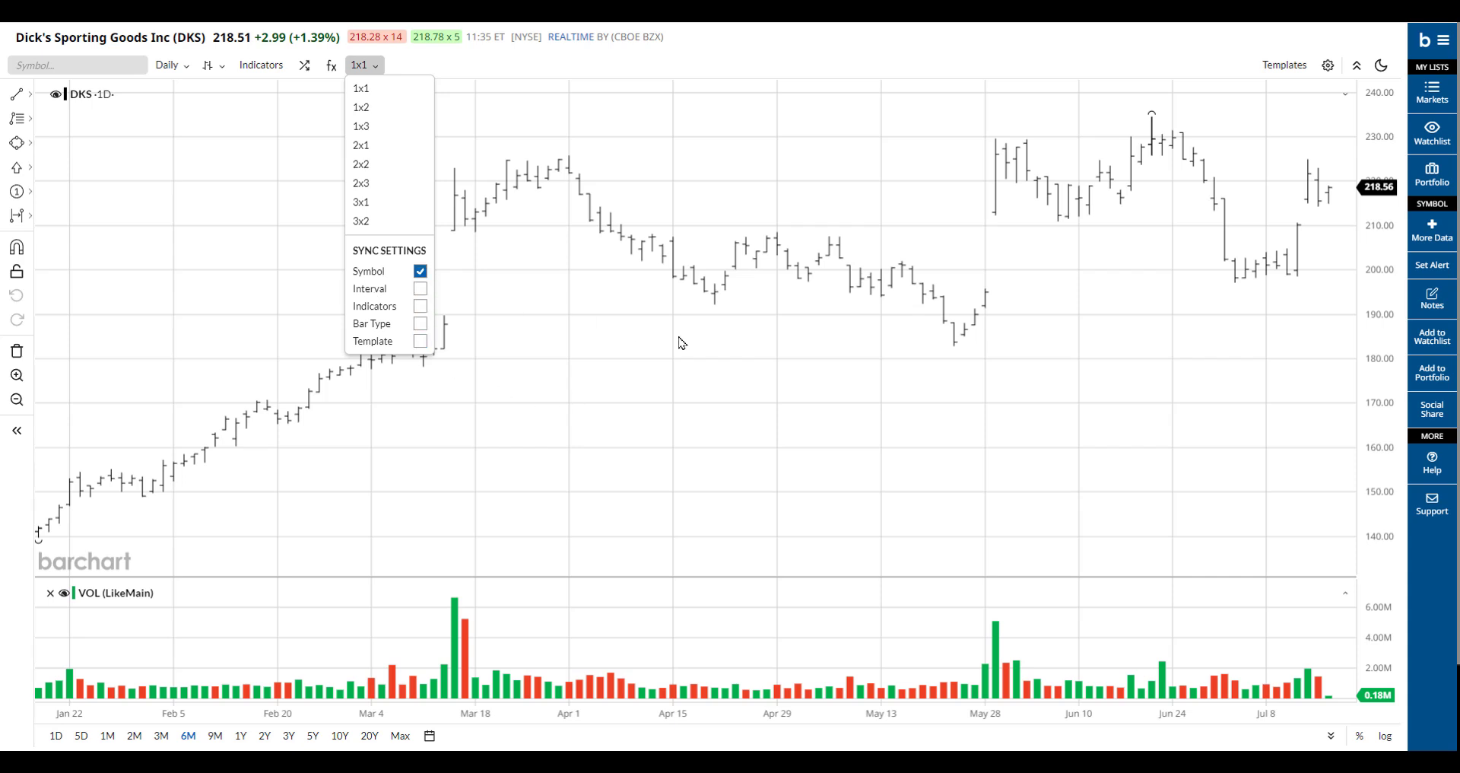
pyautogui.click(784, 355)
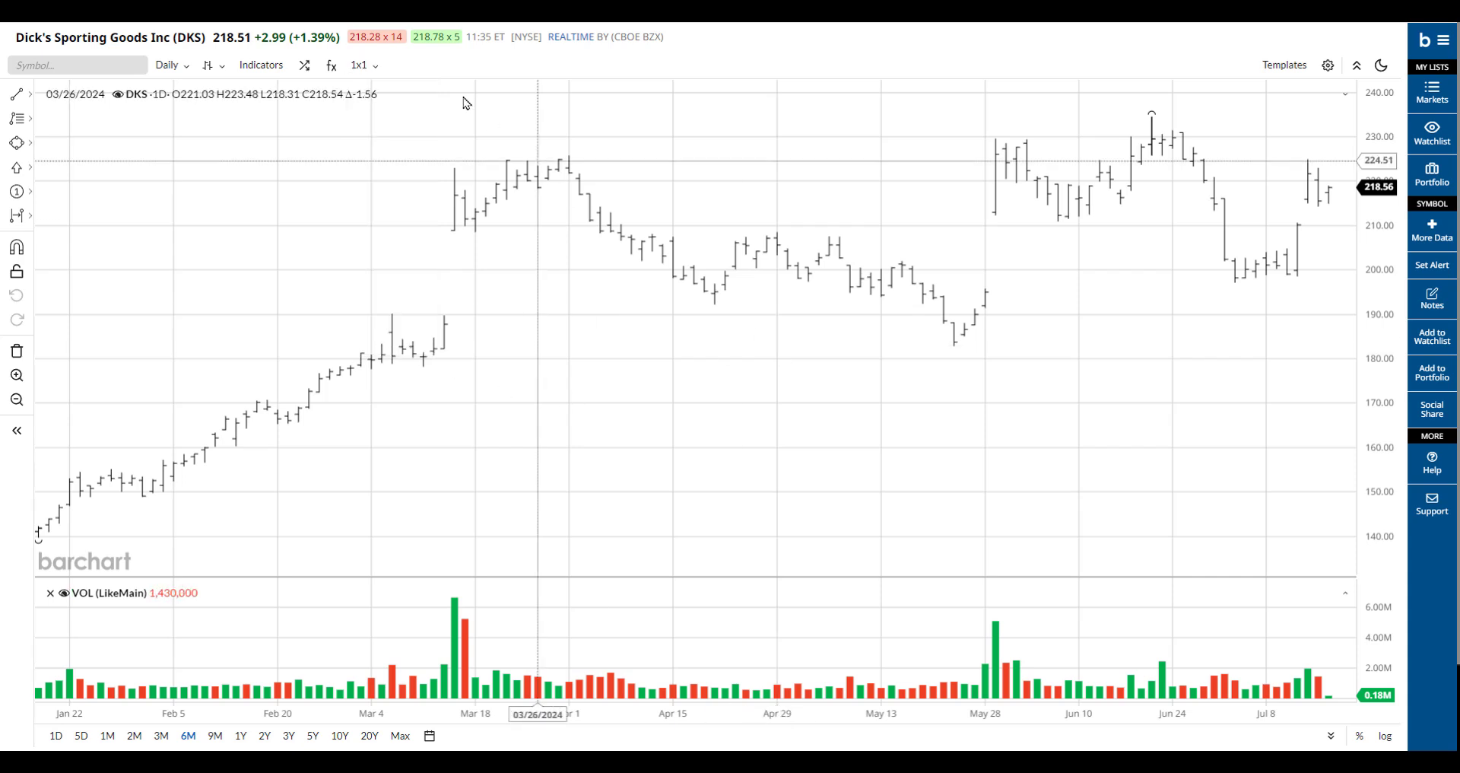
# - Split the DKS chart into a 2x2 grid of four panels
pyautogui.click(365, 65)
pyautogui.click(383, 164)
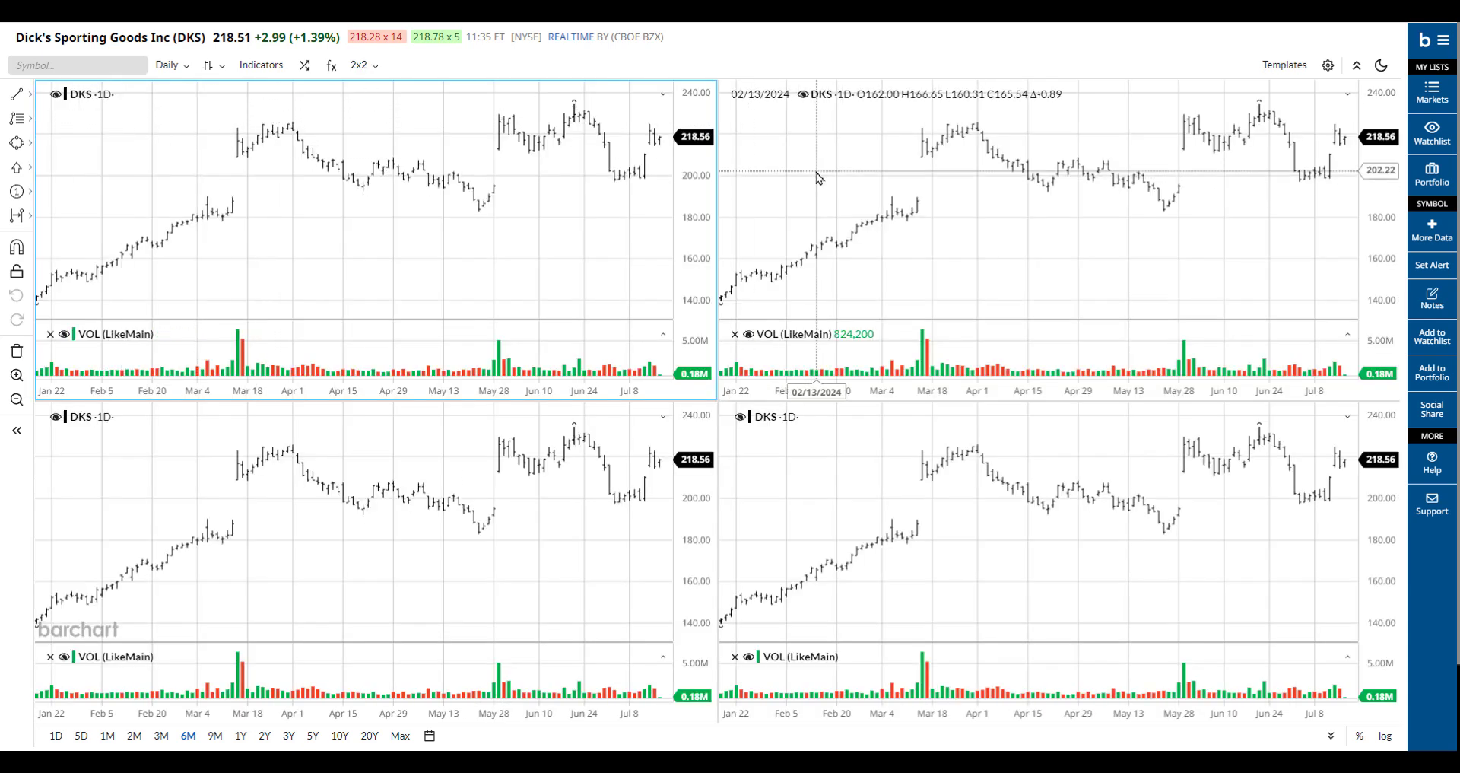
pyautogui.click(1429, 97)
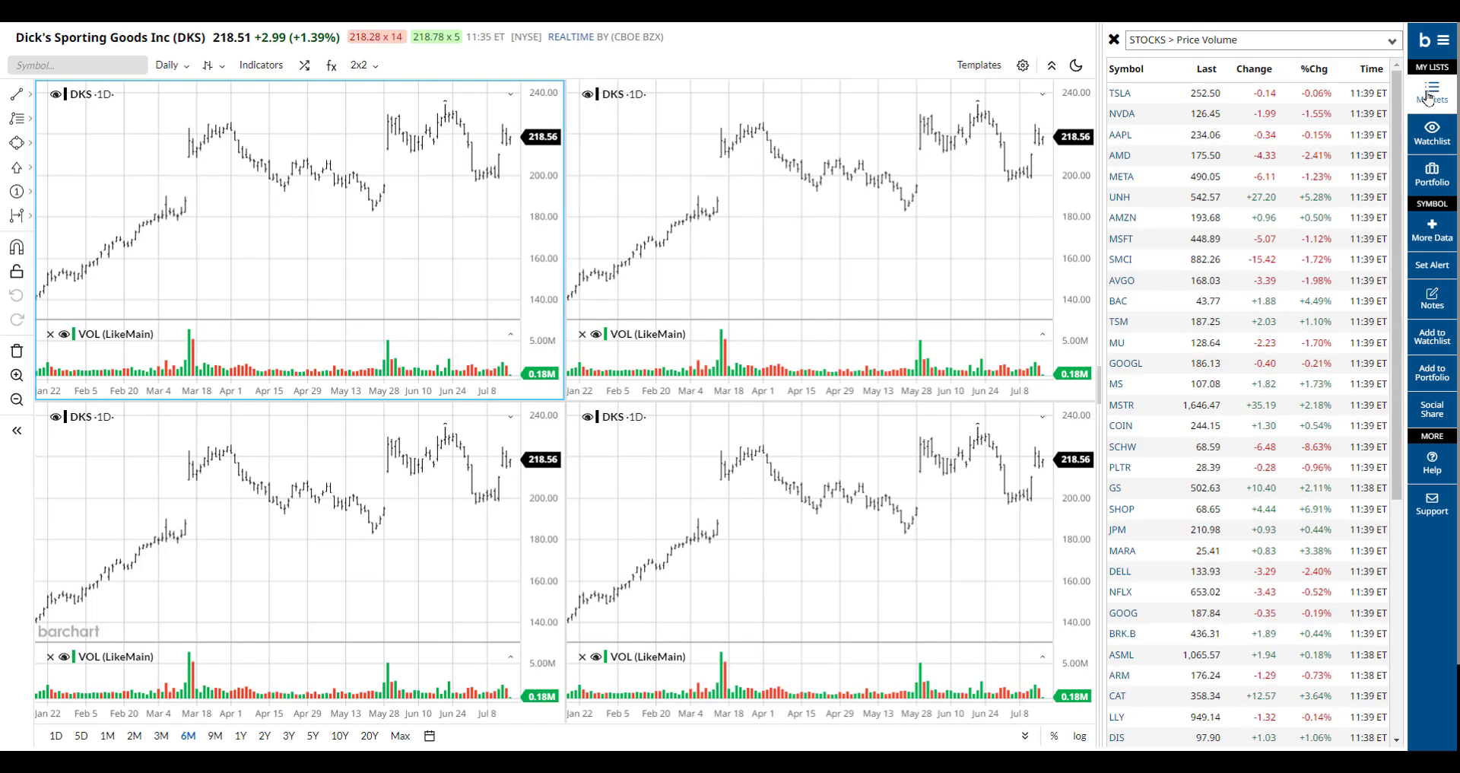
# - Load TSLA, then AMD, into the charts and turn off symbol syncing between panels
pyautogui.click(1185, 94)
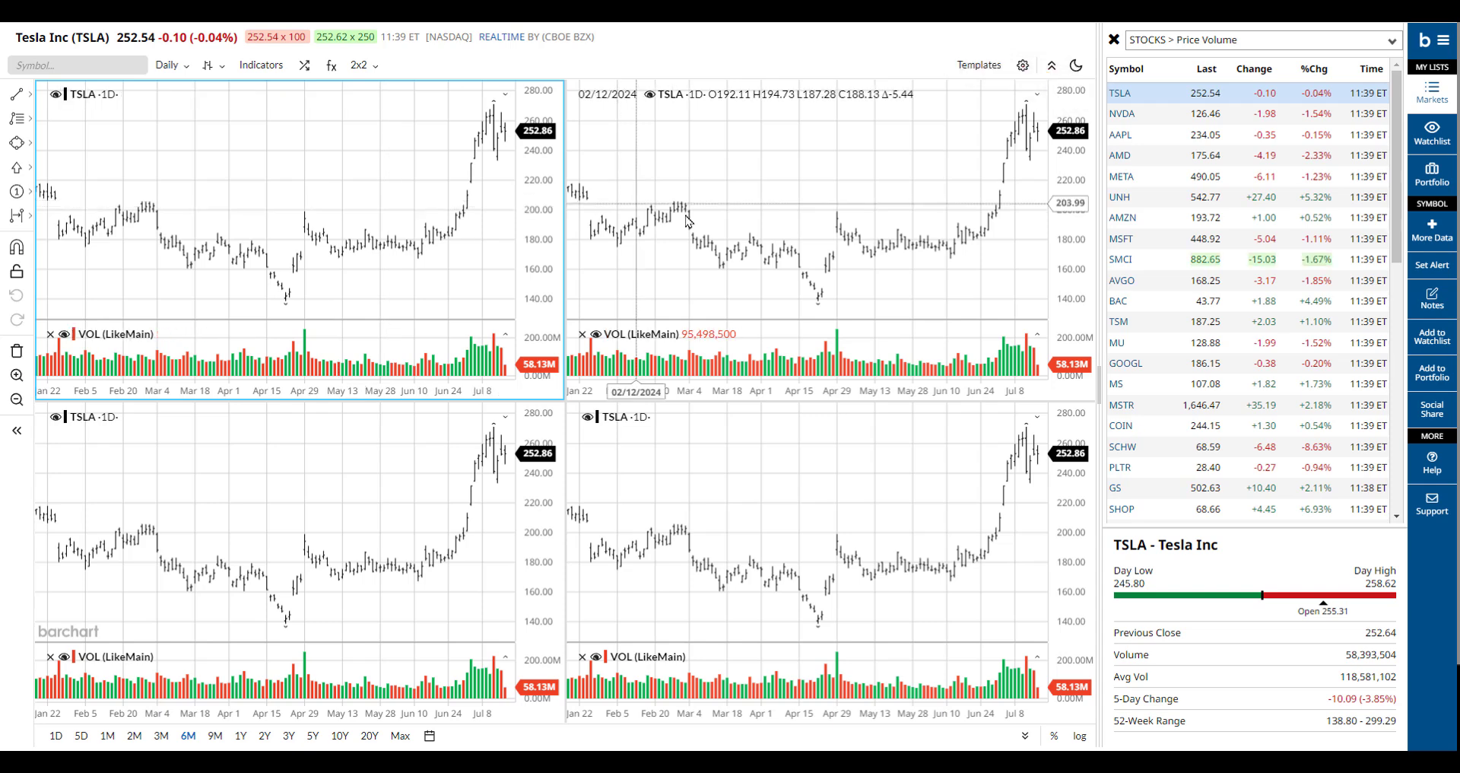
pyautogui.click(1199, 161)
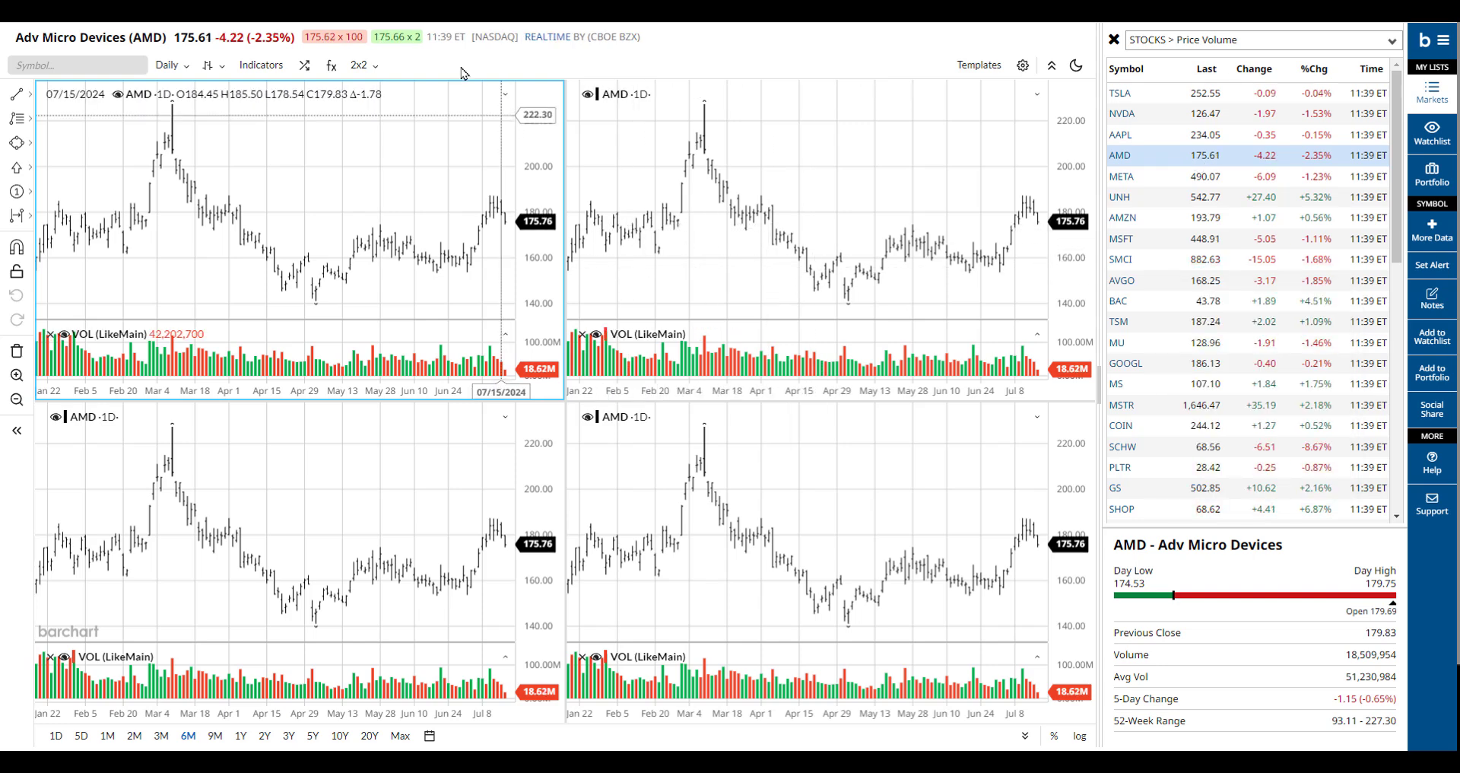
pyautogui.click(360, 70)
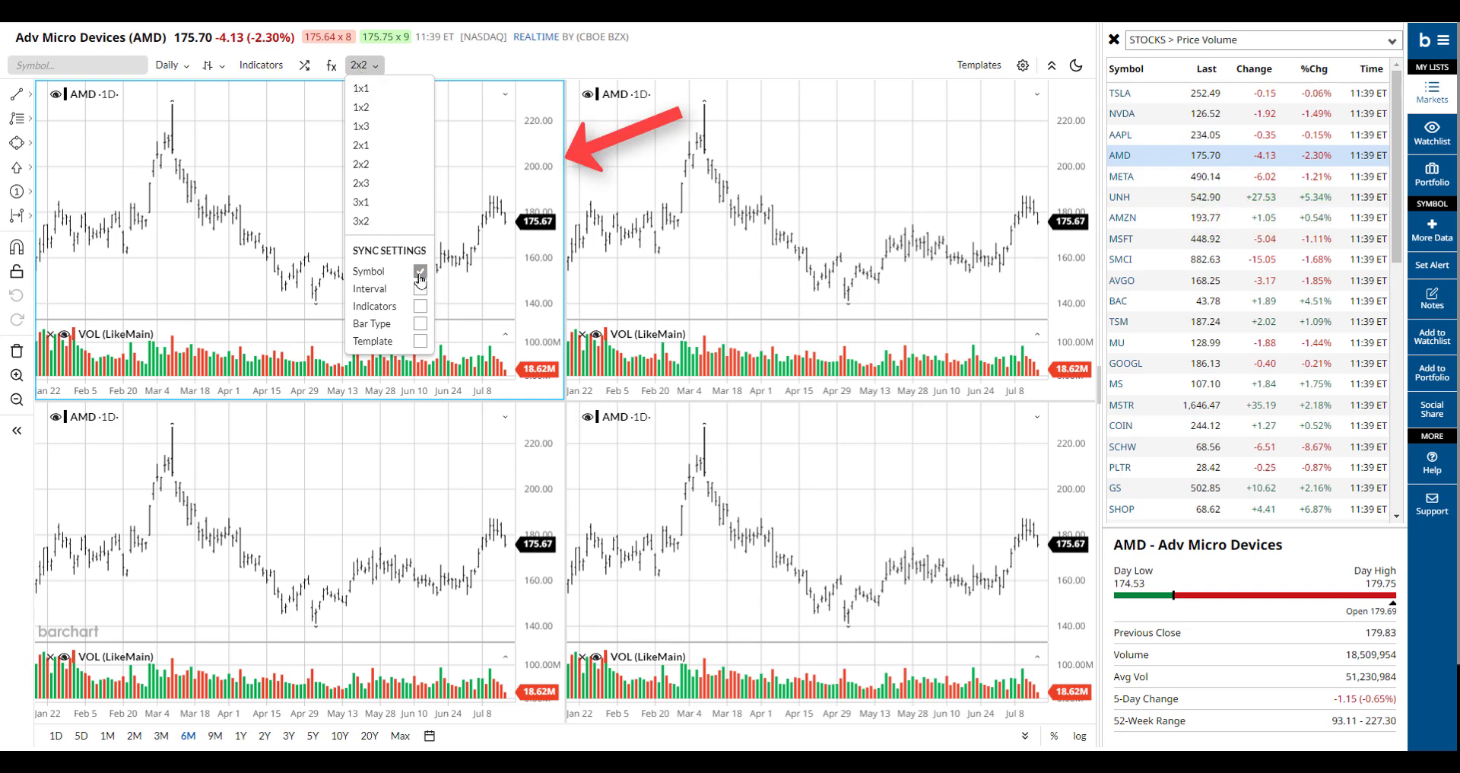
pyautogui.click(547, 63)
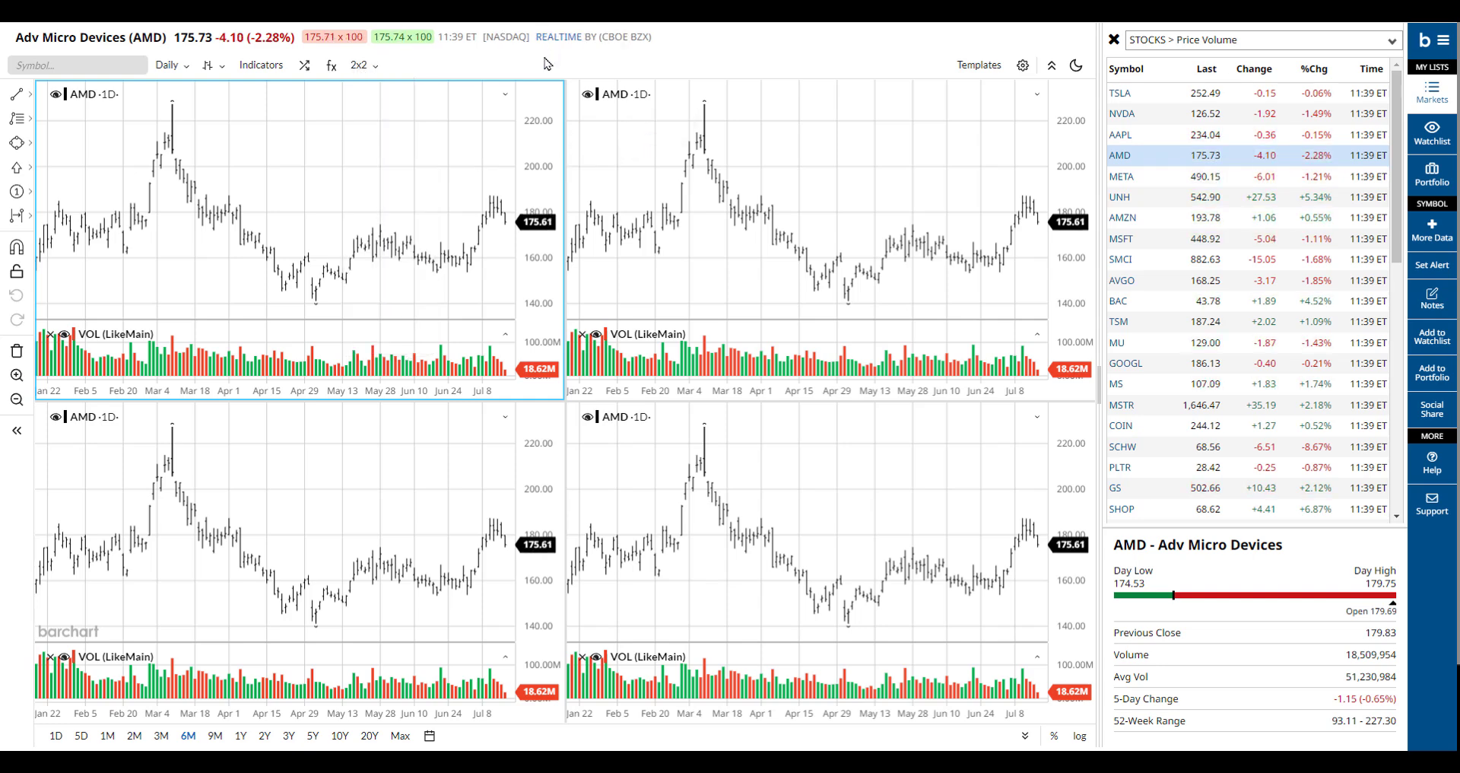
# - Assign META, AMZN, TSM and COIN to the four panels and close the watchlist
pyautogui.click(1147, 179)
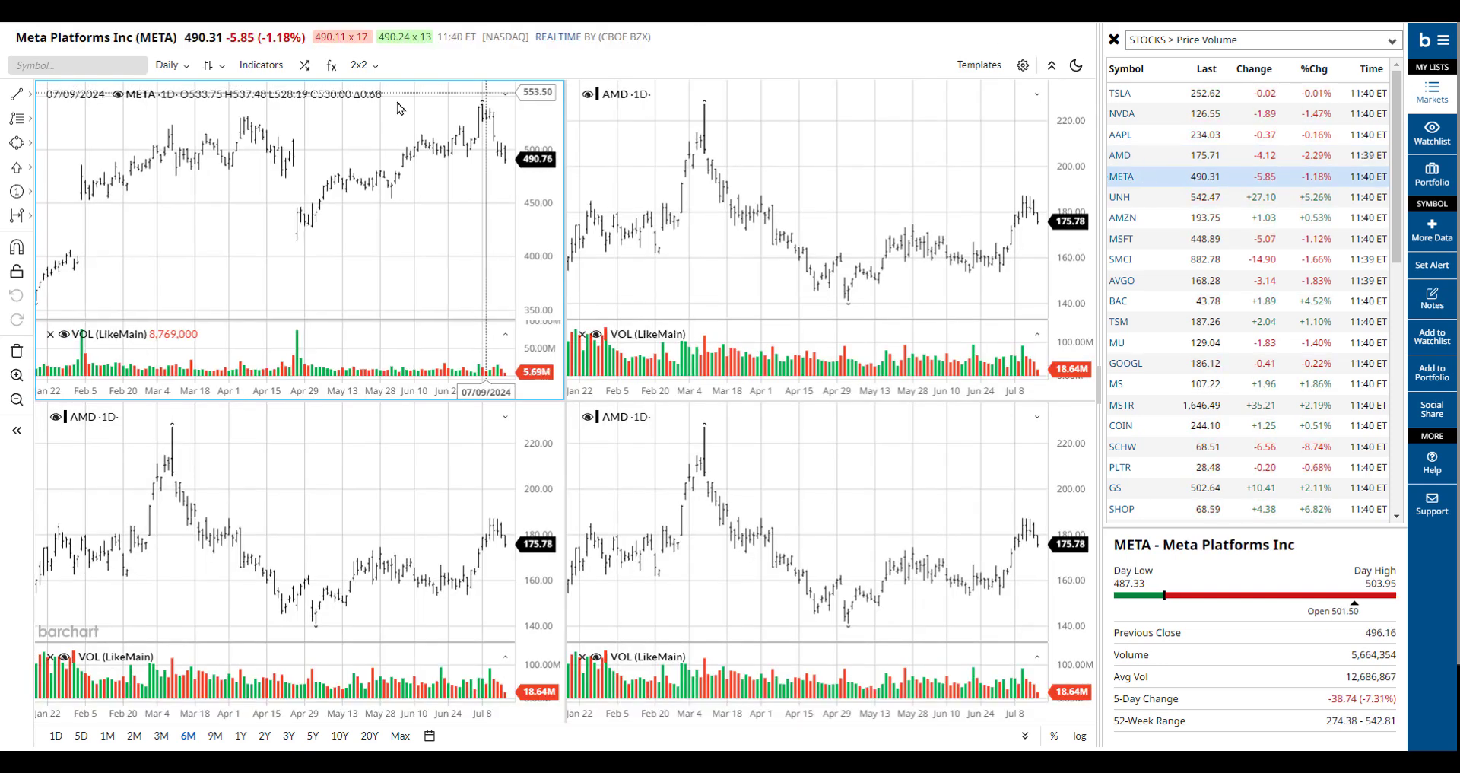
pyautogui.click(766, 204)
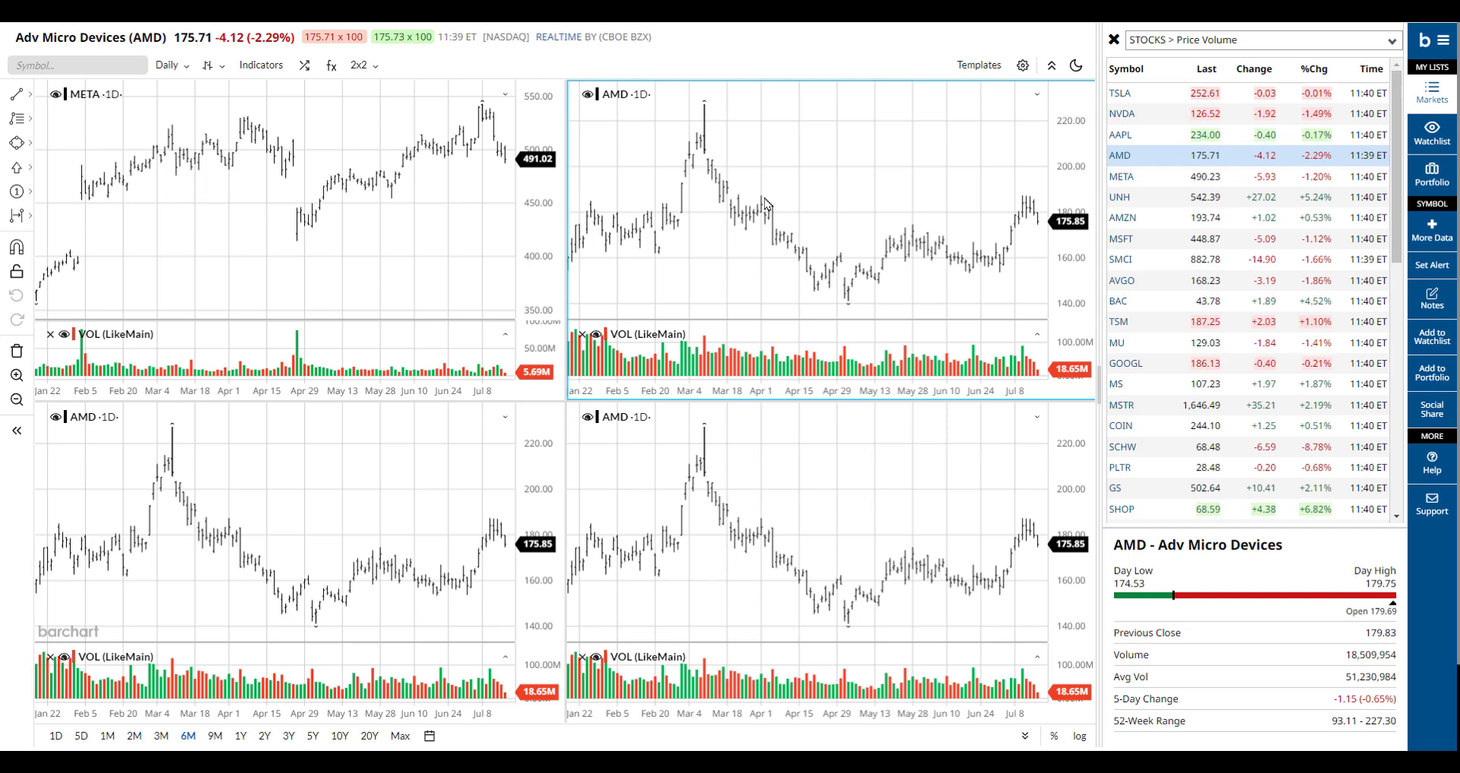
pyautogui.click(1126, 219)
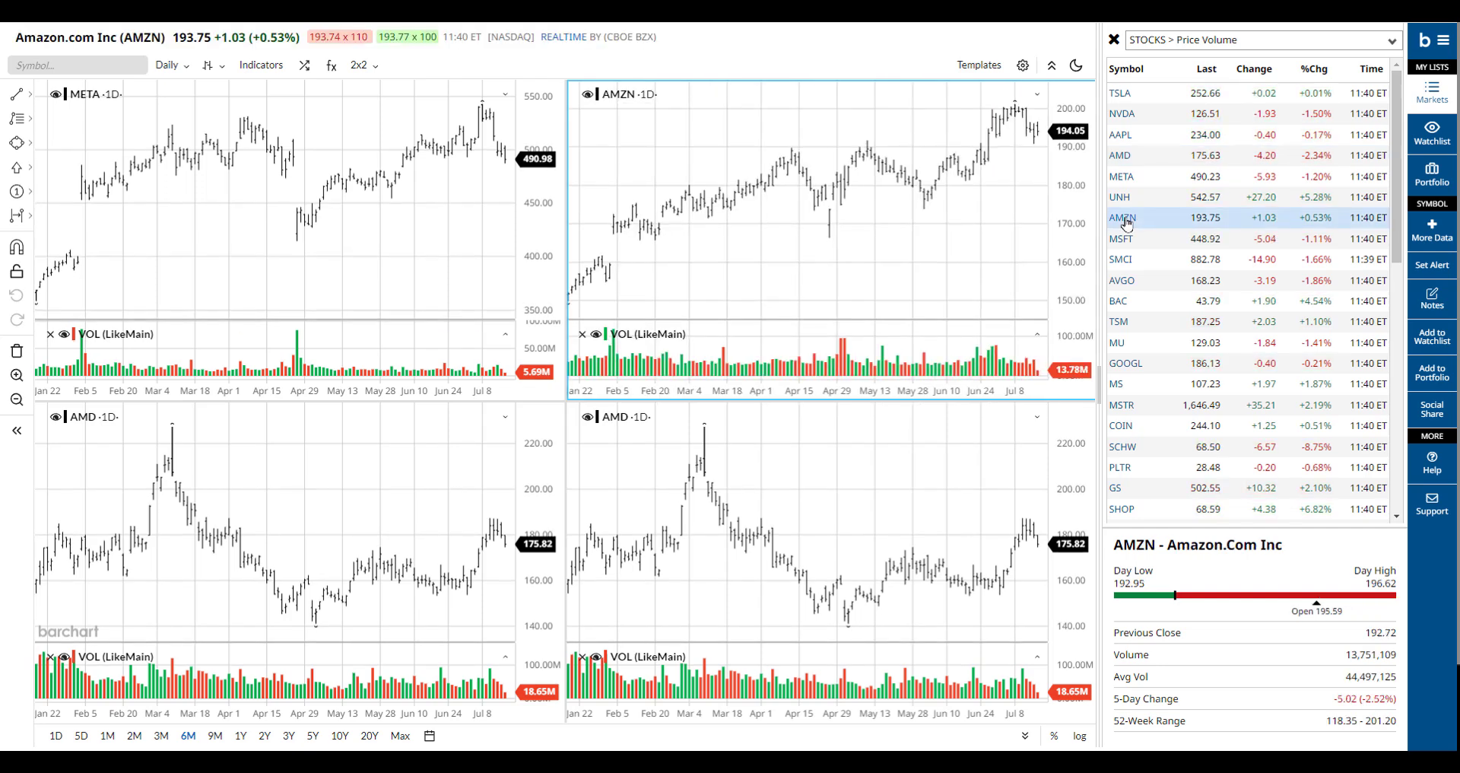
pyautogui.click(472, 493)
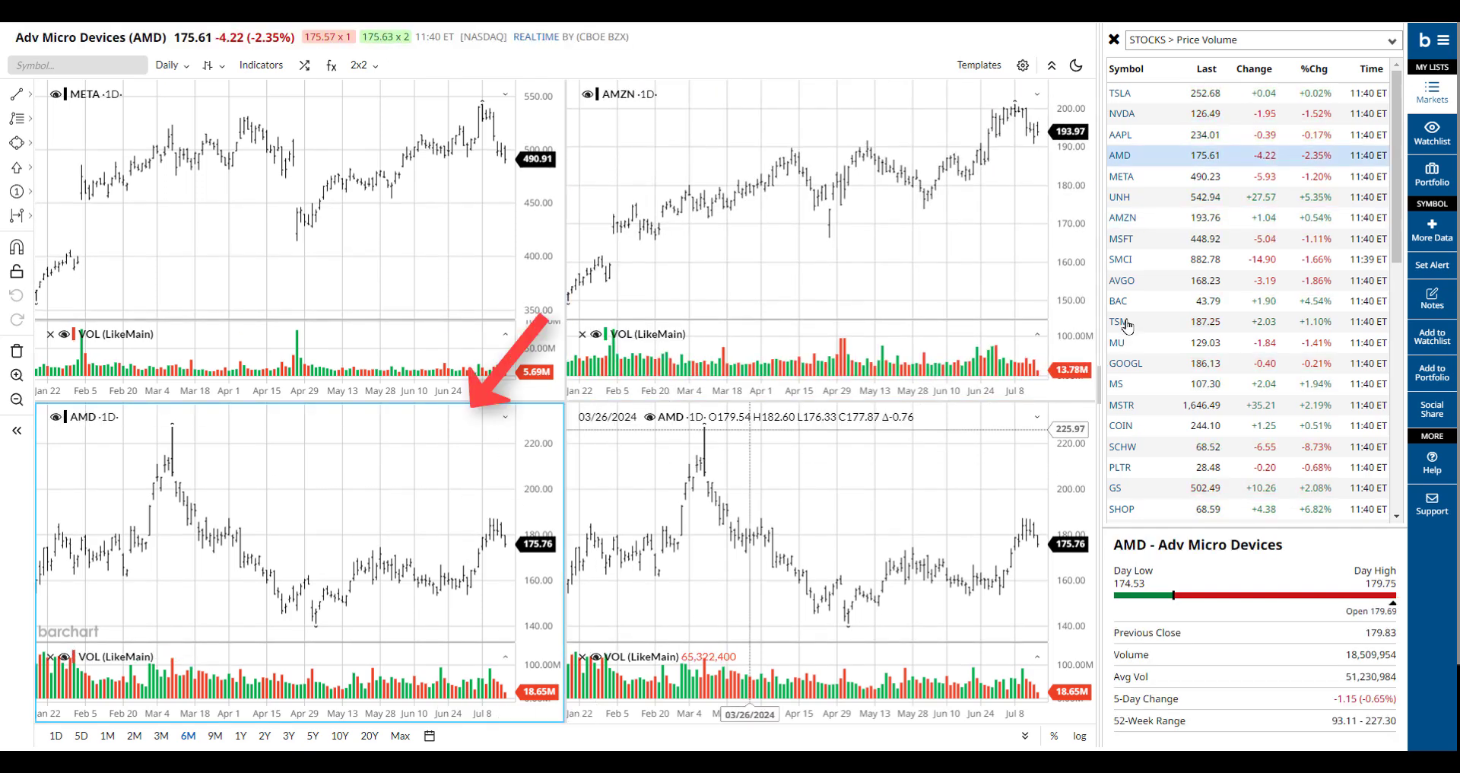
pyautogui.click(1124, 326)
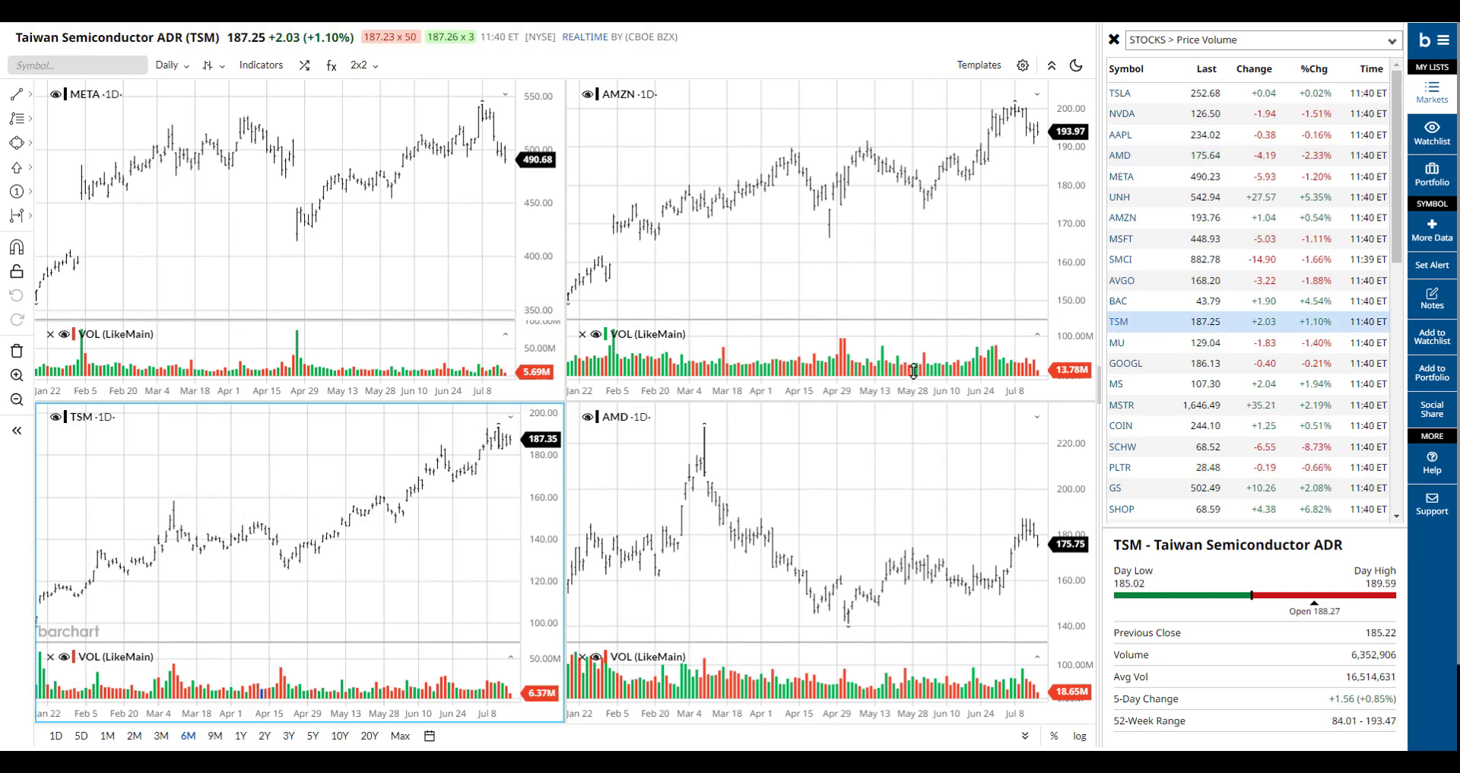
pyautogui.click(687, 508)
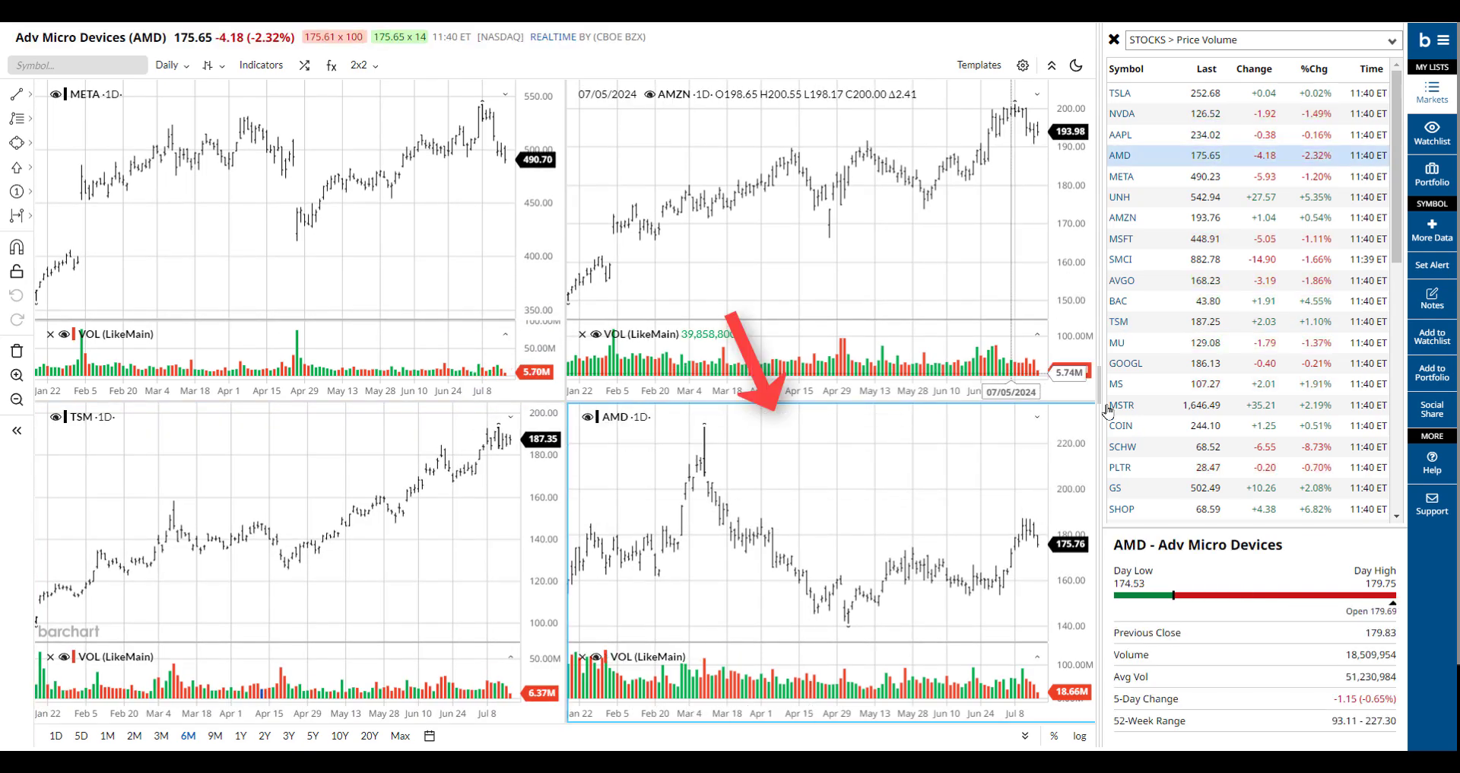
pyautogui.click(1126, 429)
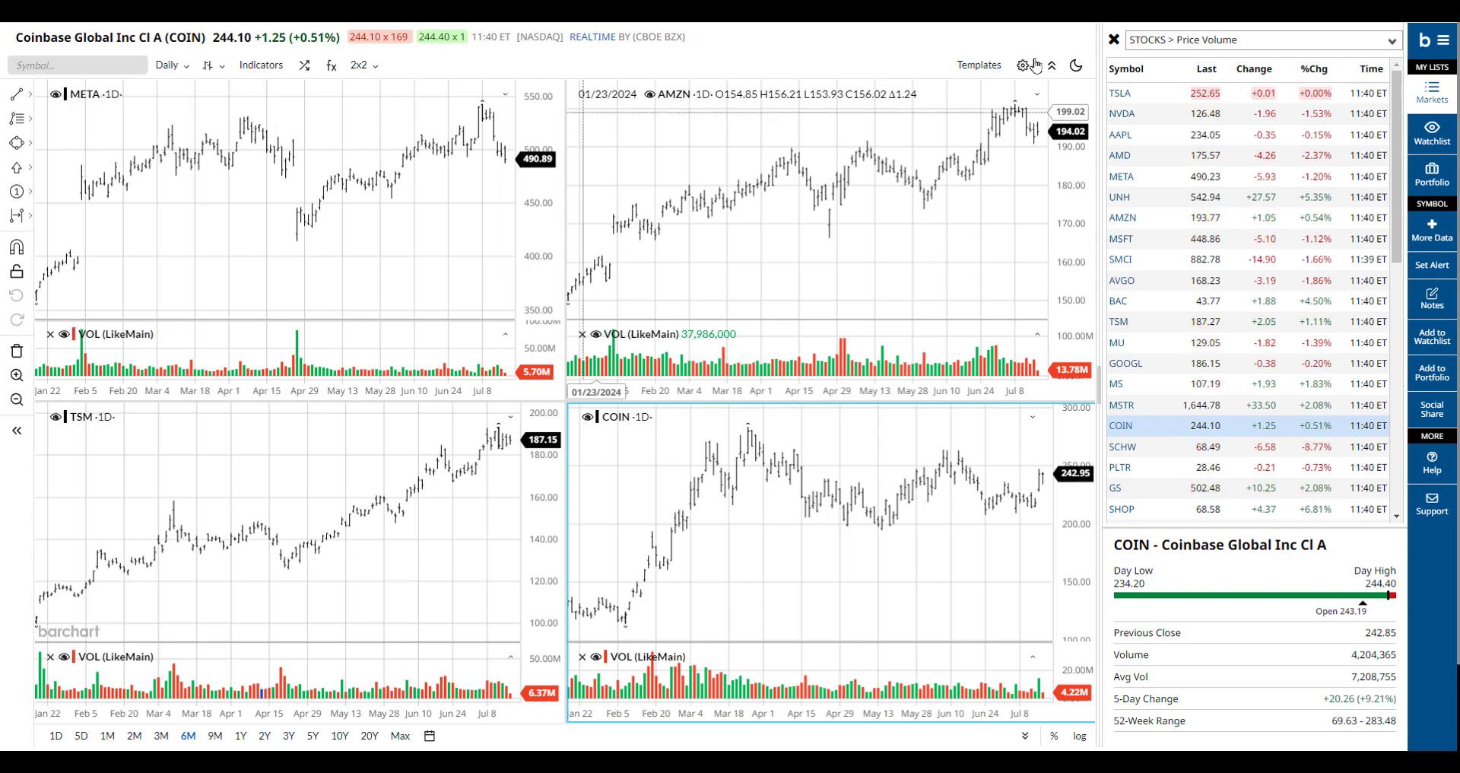
pyautogui.click(1113, 40)
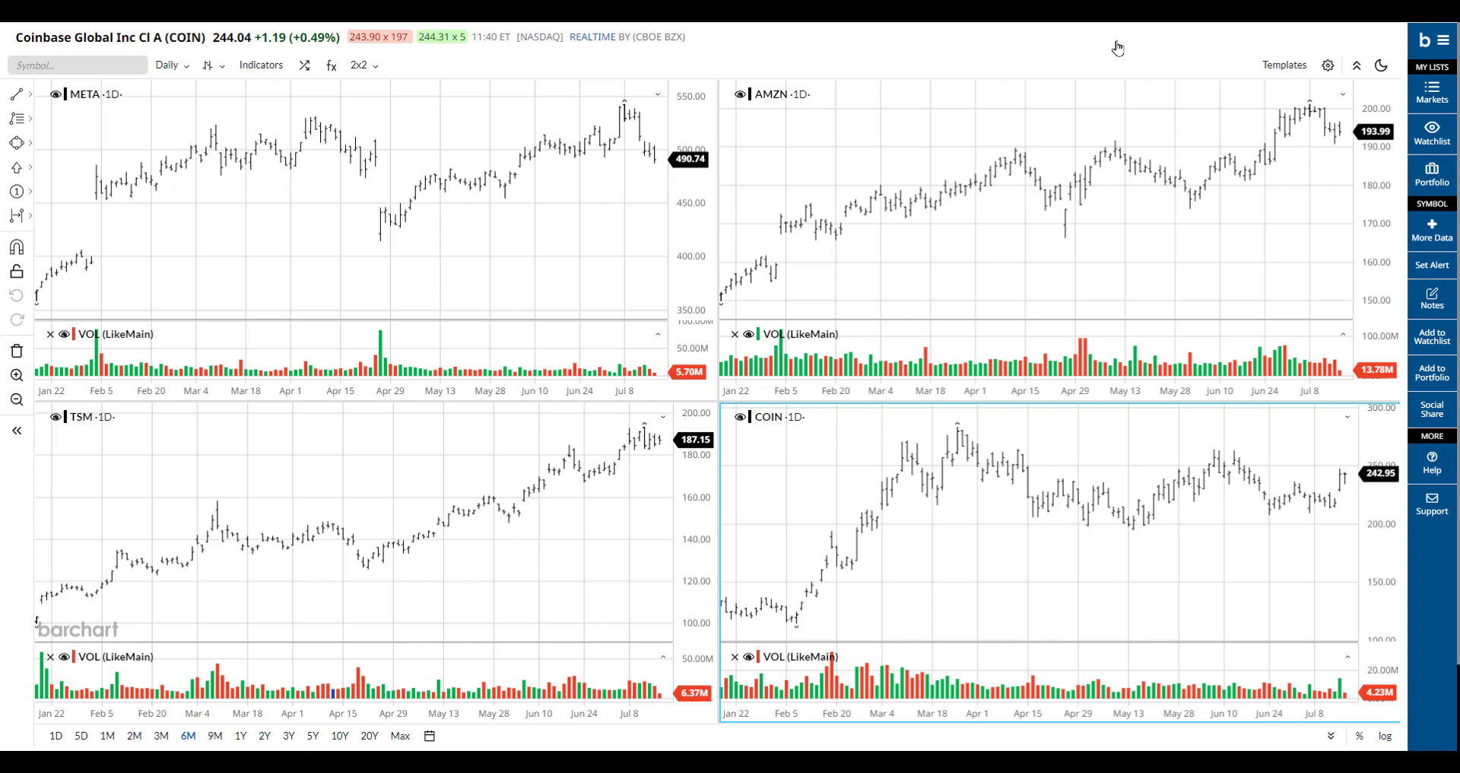
# - Load IBM (NYSE) into the top-left chart in place of META
pyautogui.click(425, 163)
pyautogui.write('ibm')
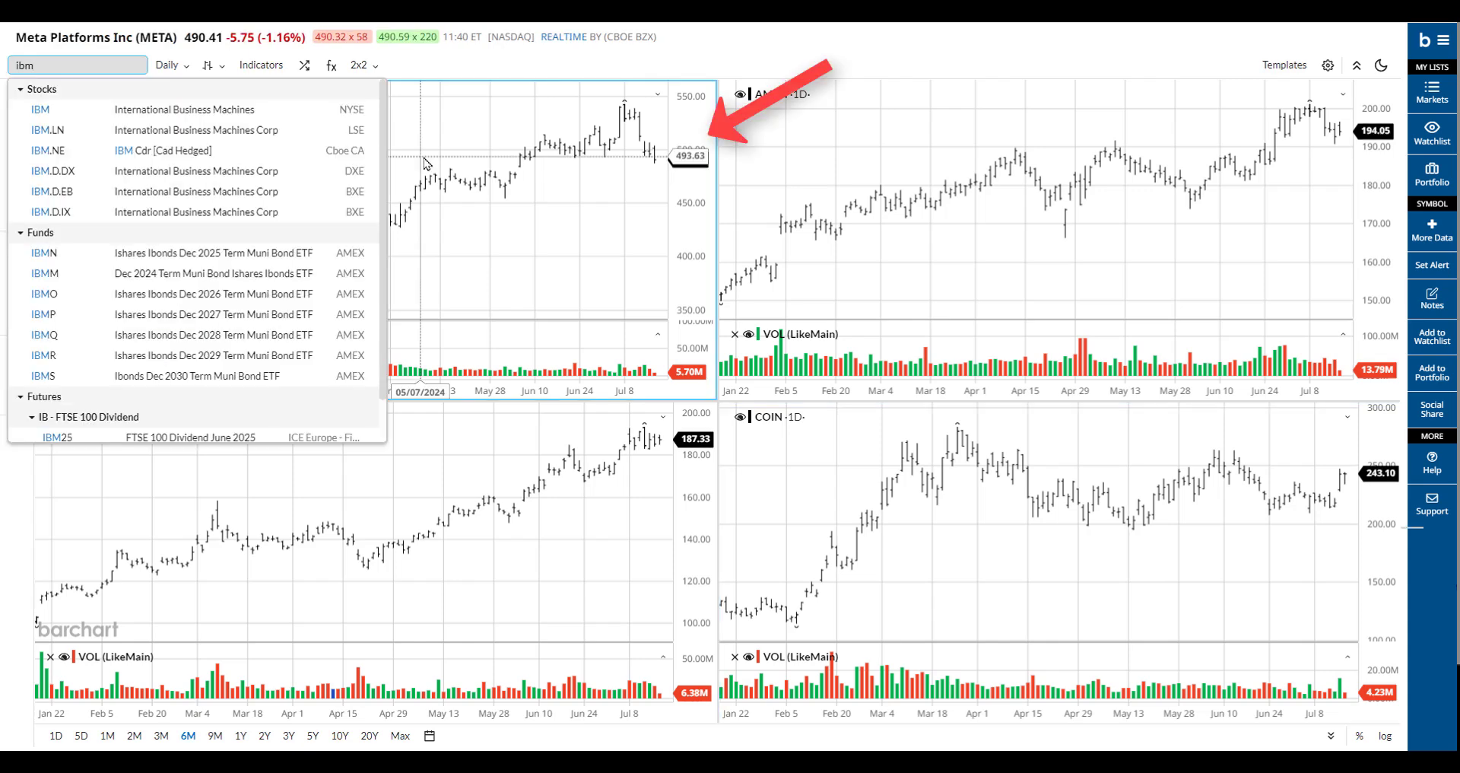
pyautogui.click(148, 116)
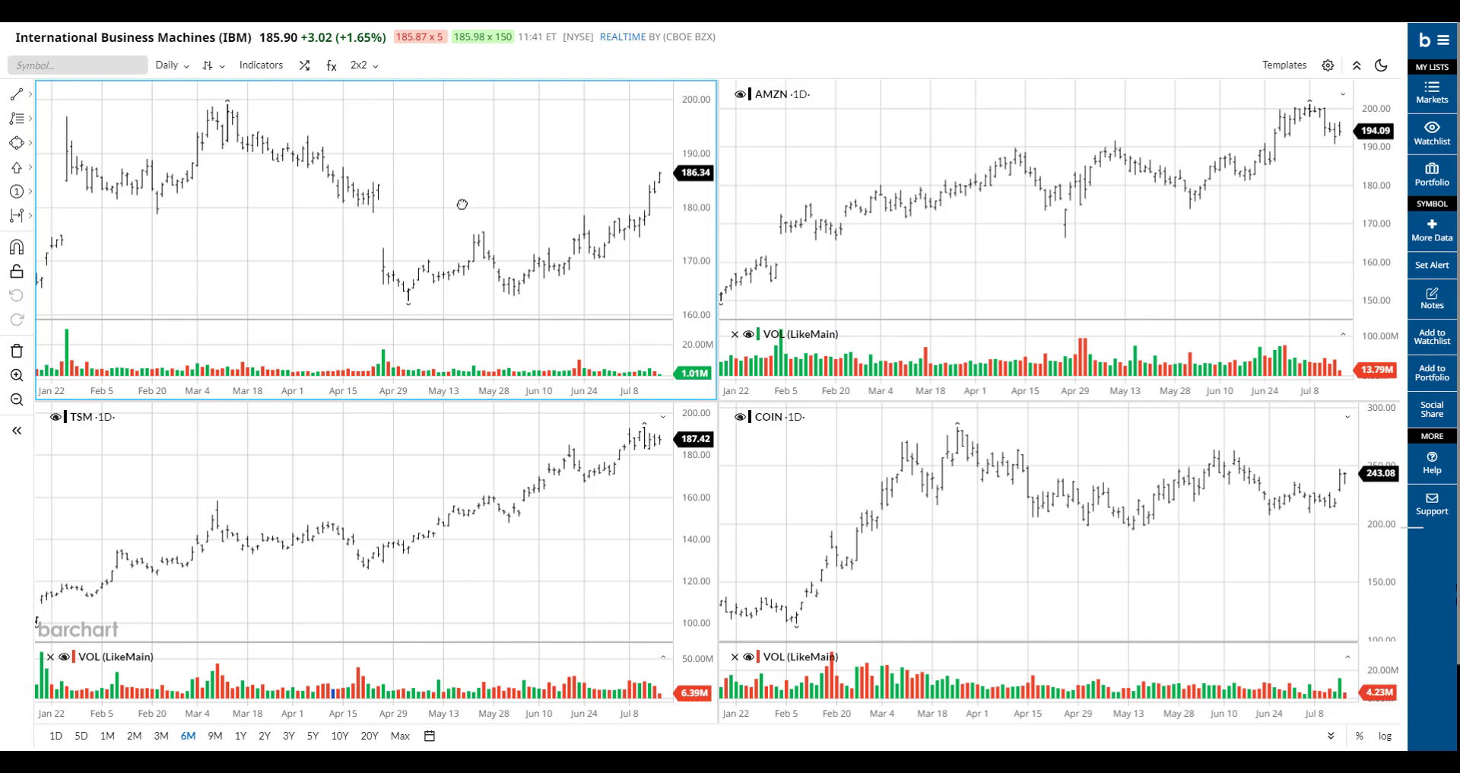
# - Overlay a Donchian Channel (20) on the top-left IBM chart only
pyautogui.doubleClick(462, 204)
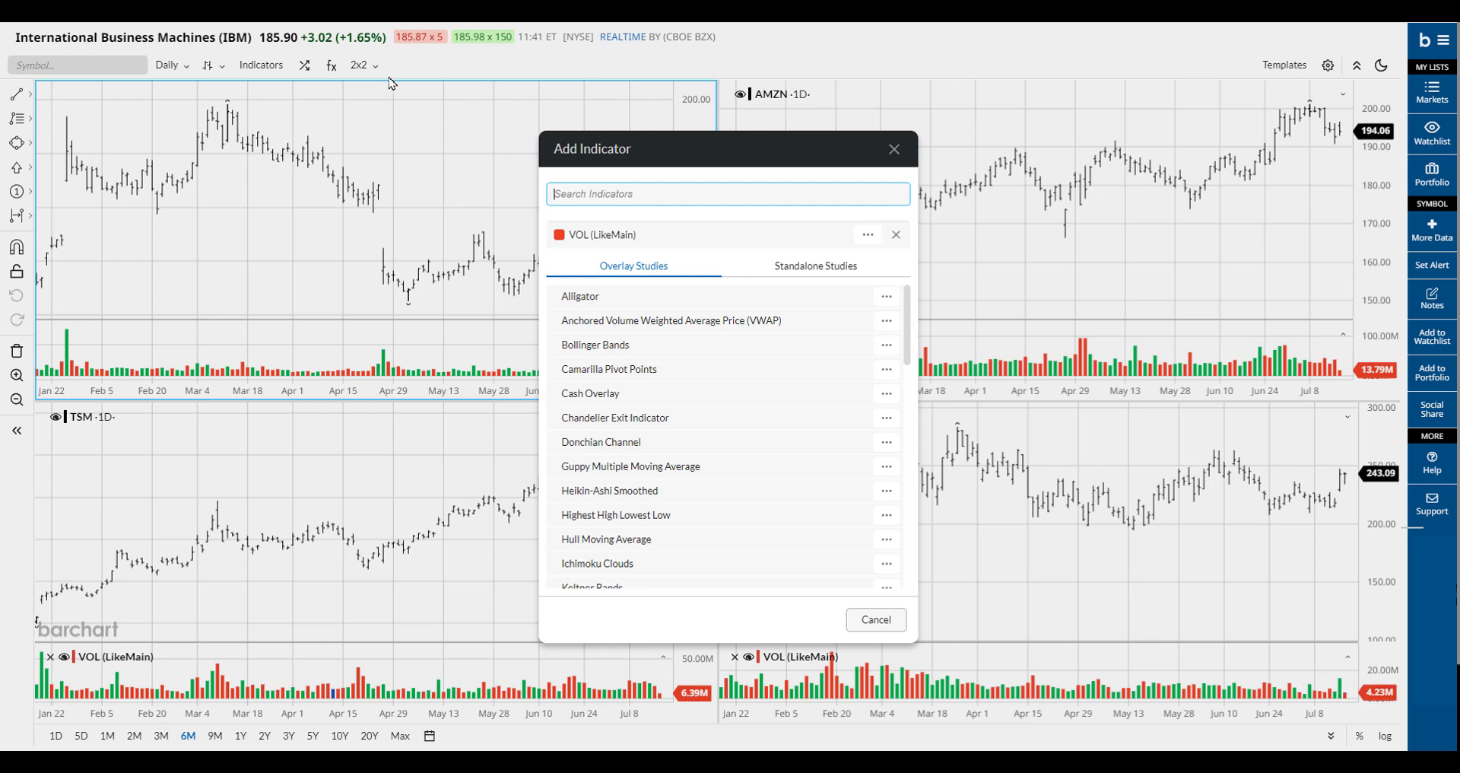
pyautogui.click(364, 66)
pyautogui.click(364, 65)
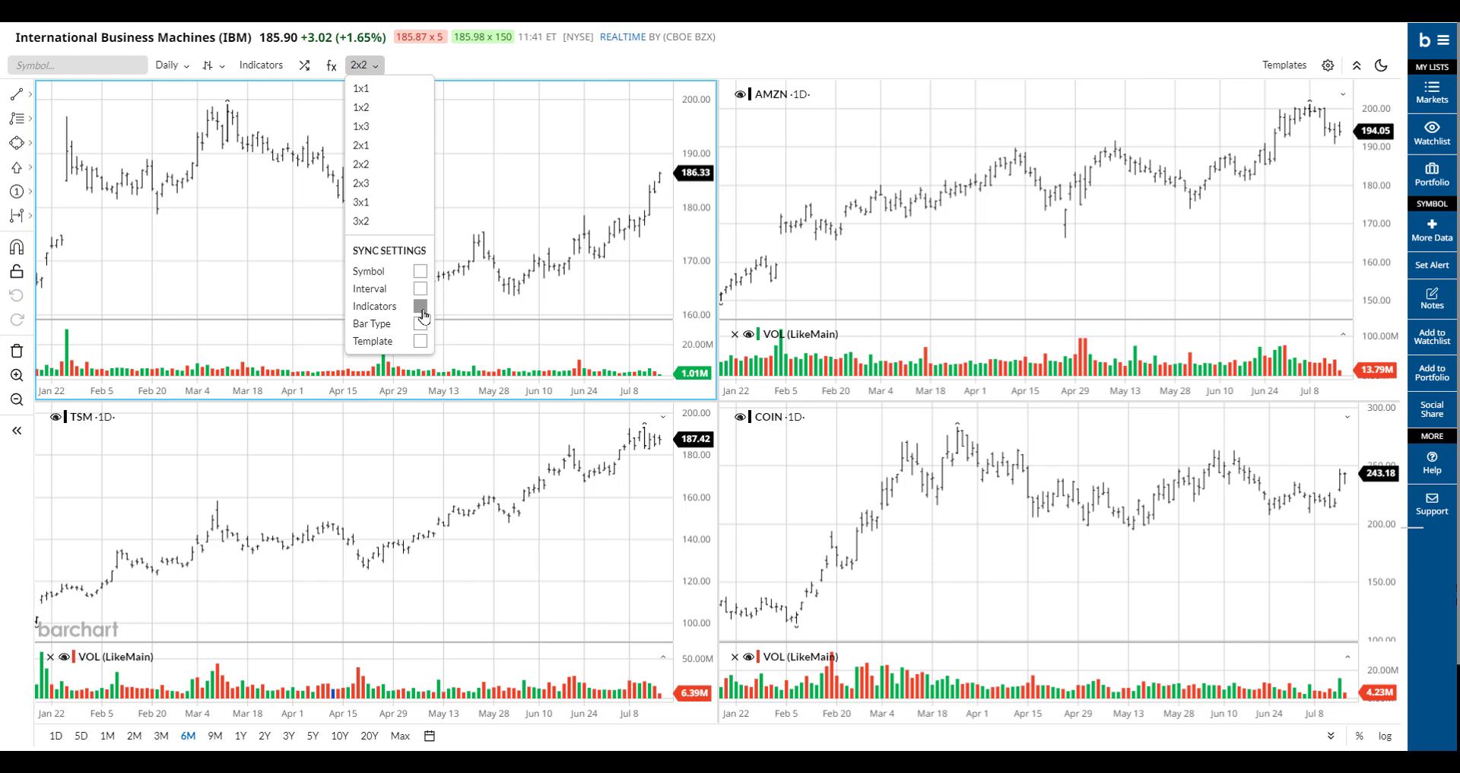
pyautogui.click(491, 69)
pyautogui.press('/')
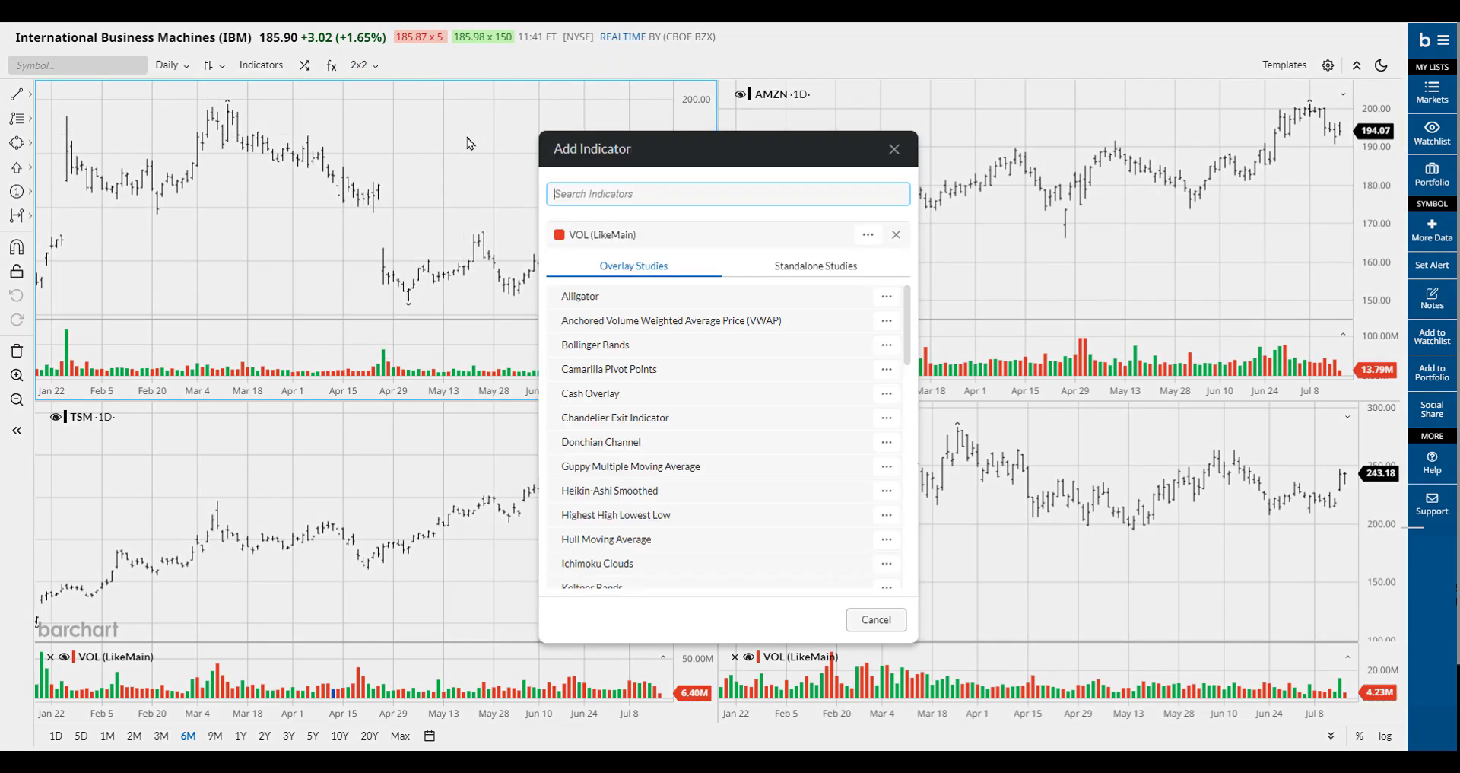
pyautogui.click(614, 443)
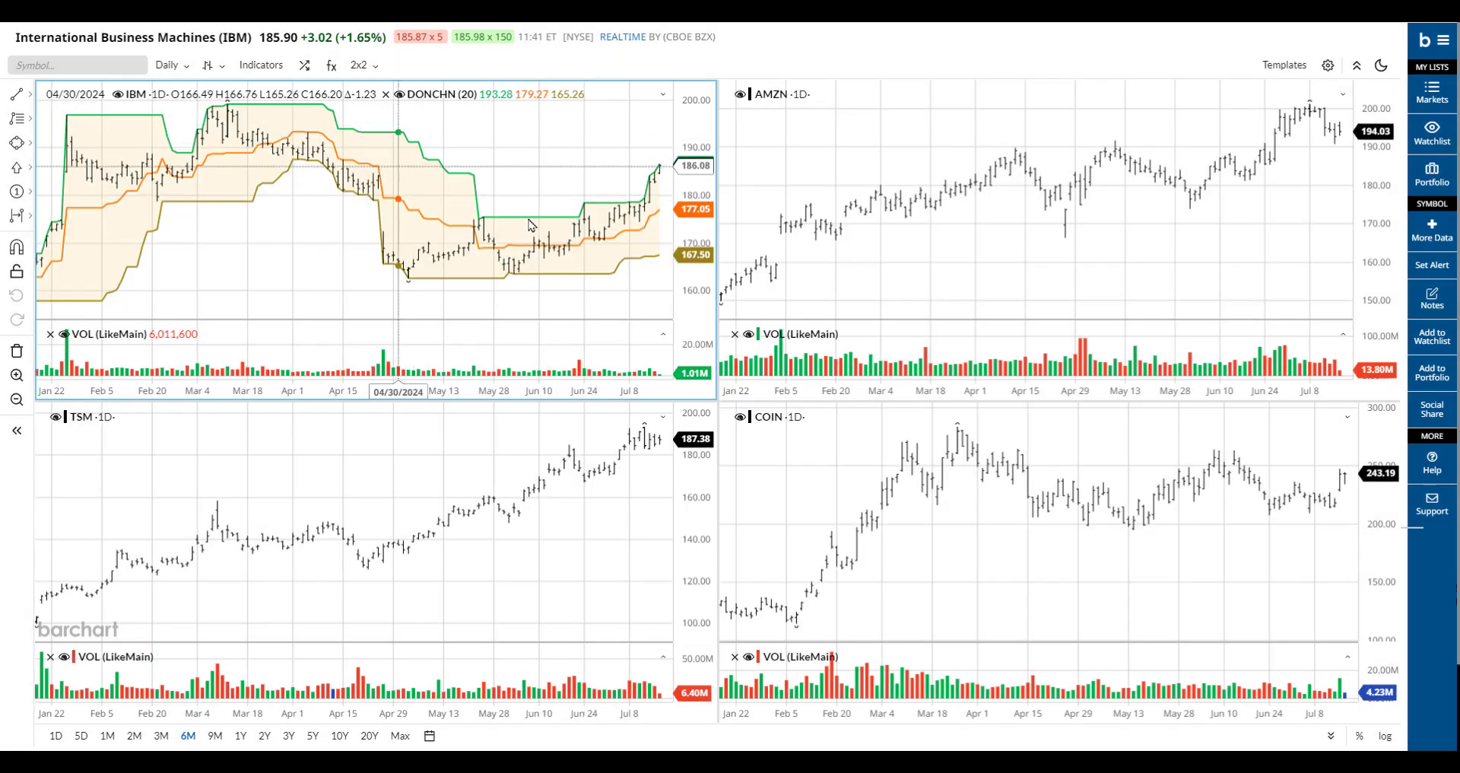
pyautogui.click(907, 514)
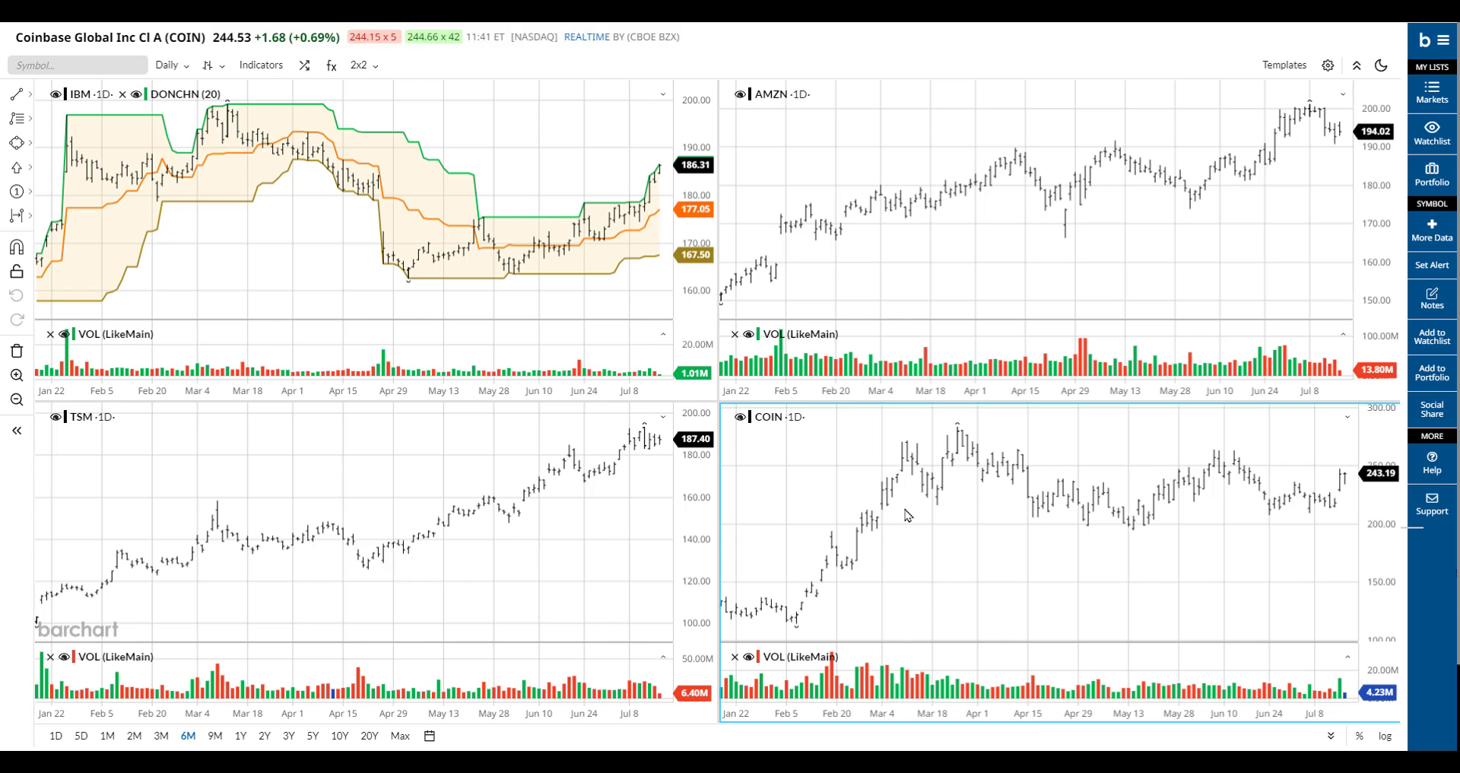
# - Set the COIN chart to 1 Hour bars and the AMZN chart to Area style
pyautogui.click(161, 67)
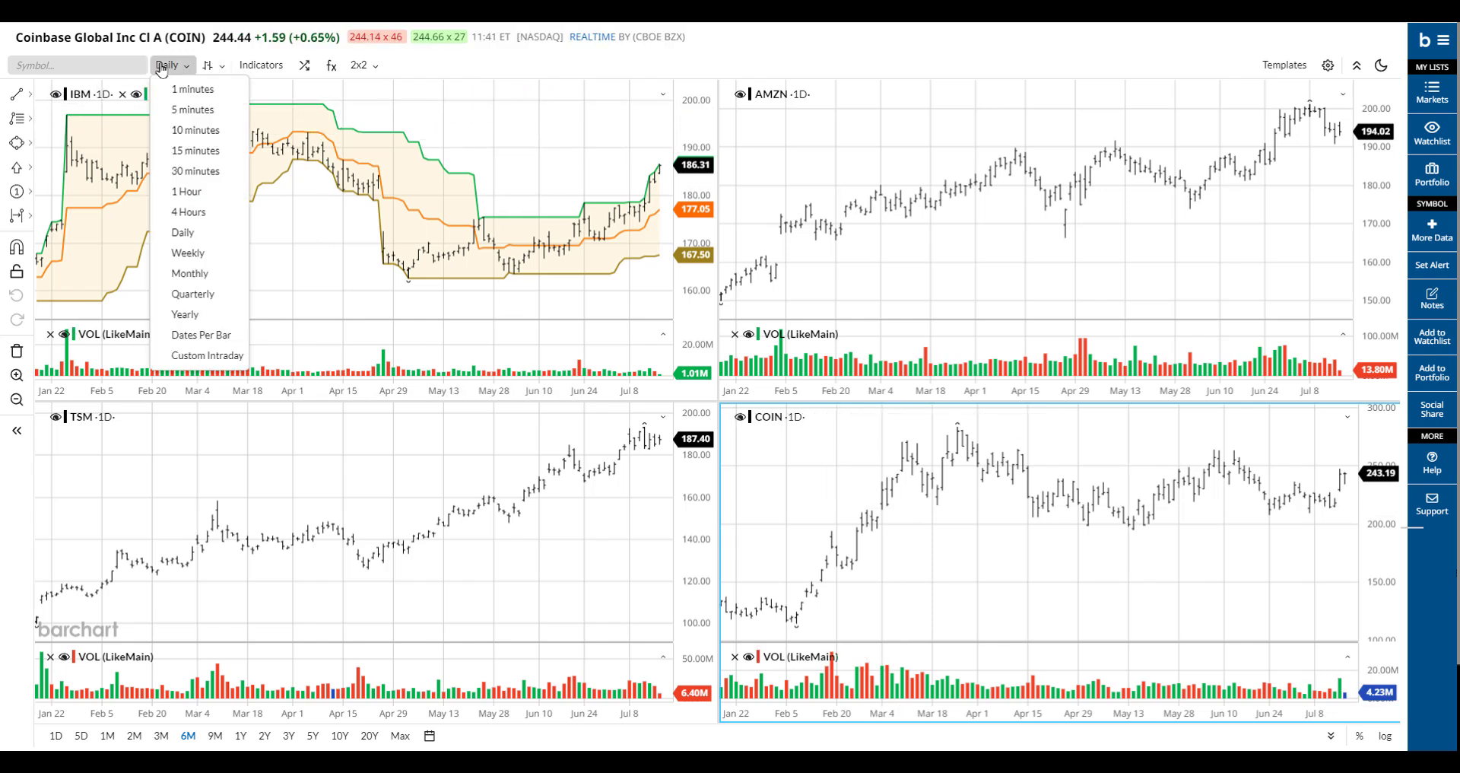
pyautogui.click(192, 193)
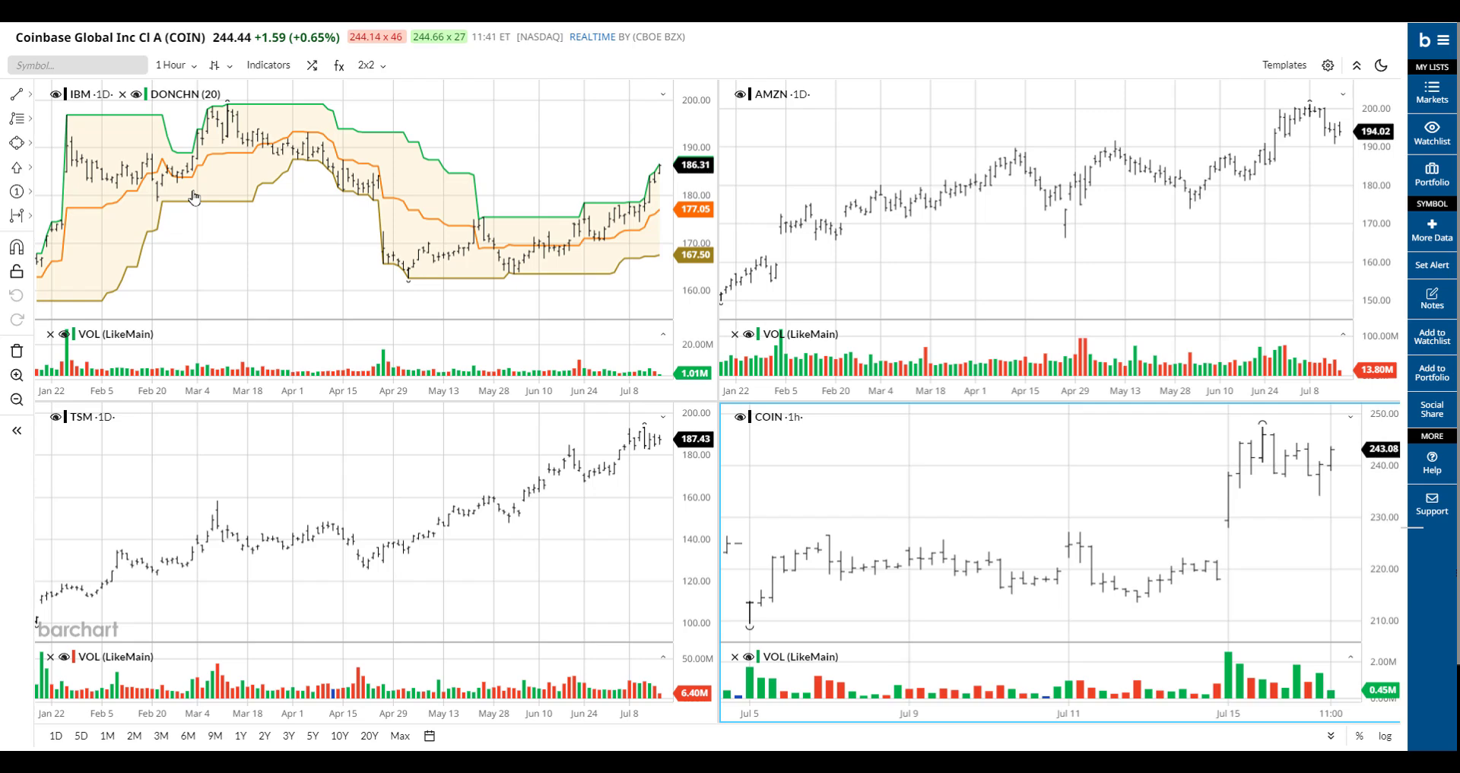
pyautogui.click(890, 289)
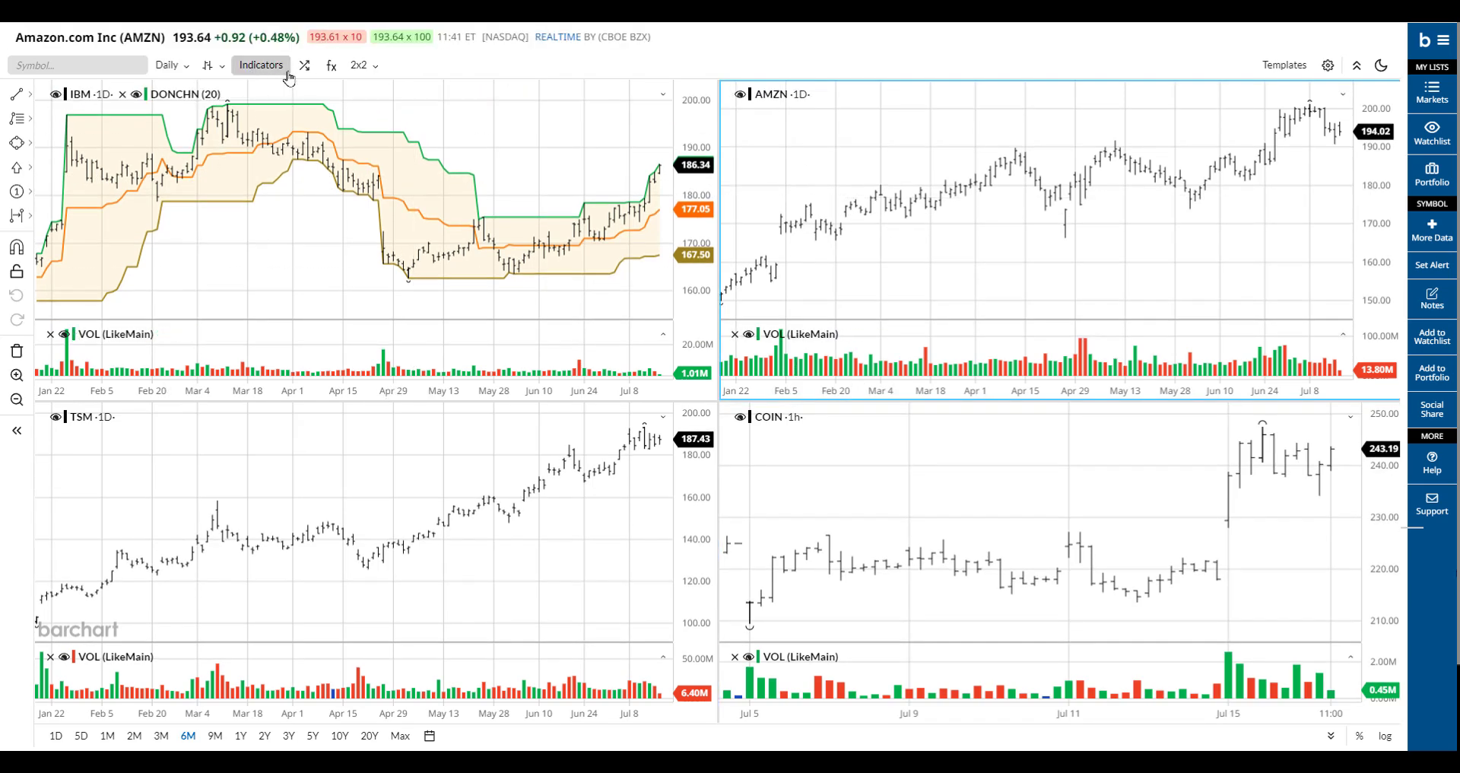
pyautogui.click(213, 65)
pyautogui.click(259, 254)
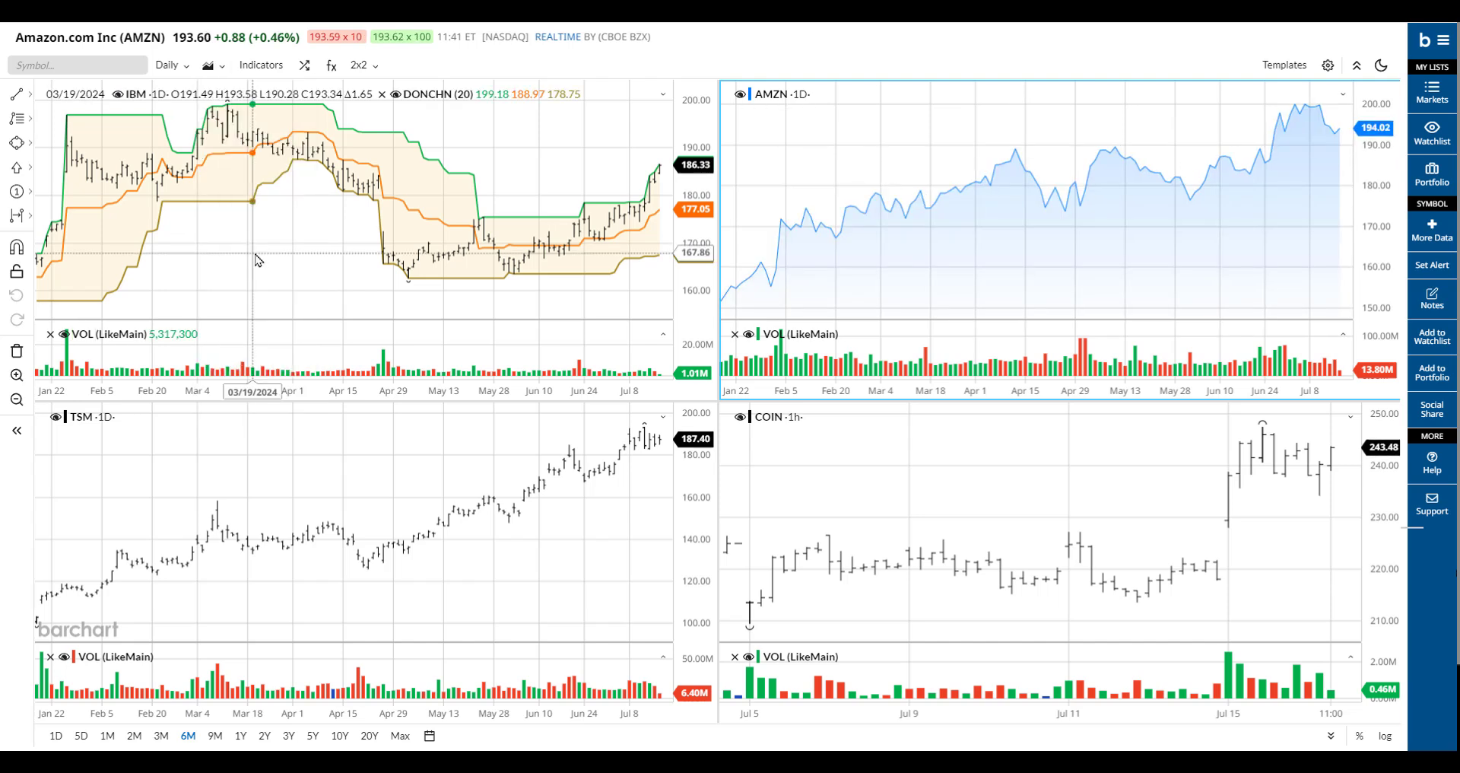